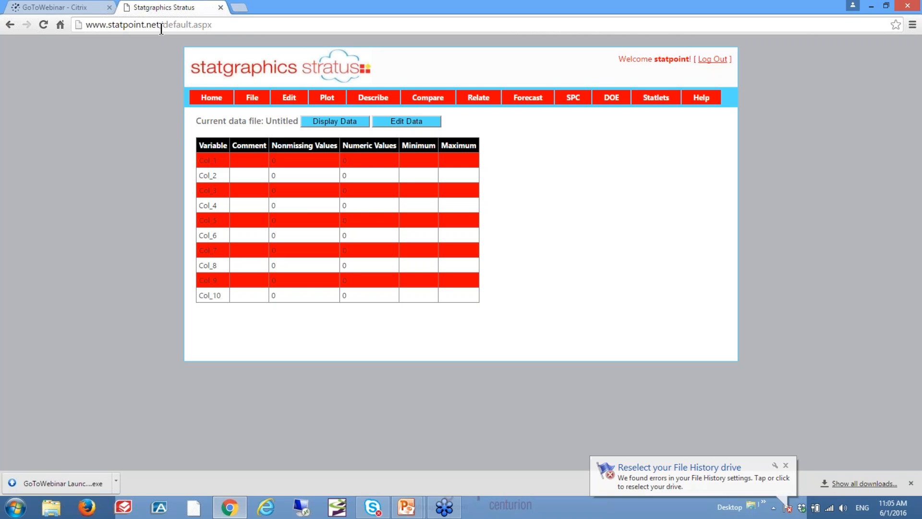
click(786, 465)
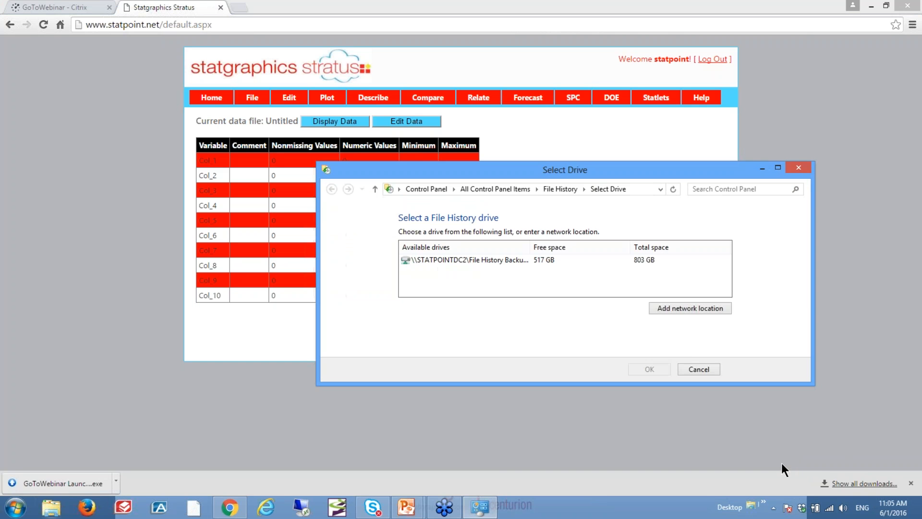
click(586, 150)
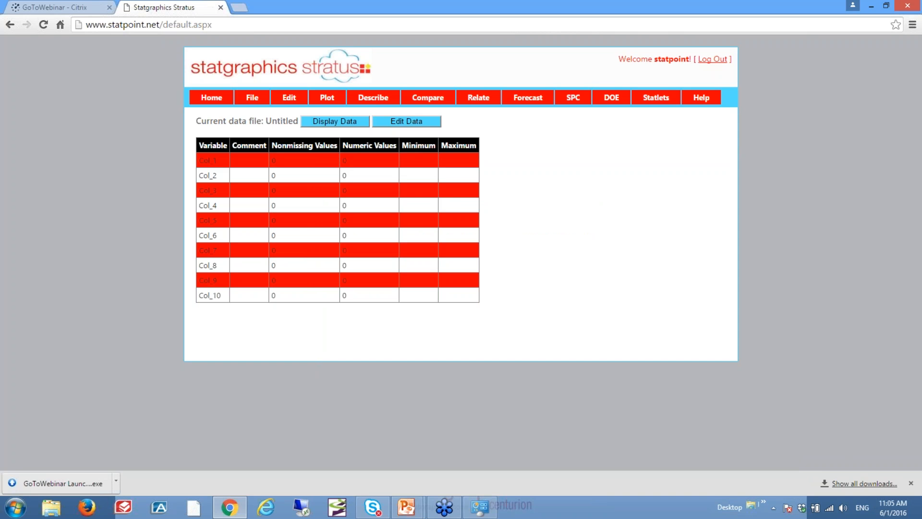
- Query daily stock prices for ticker symbol AAPL with a start date of June 1, 2015
mouse_move(243, 98)
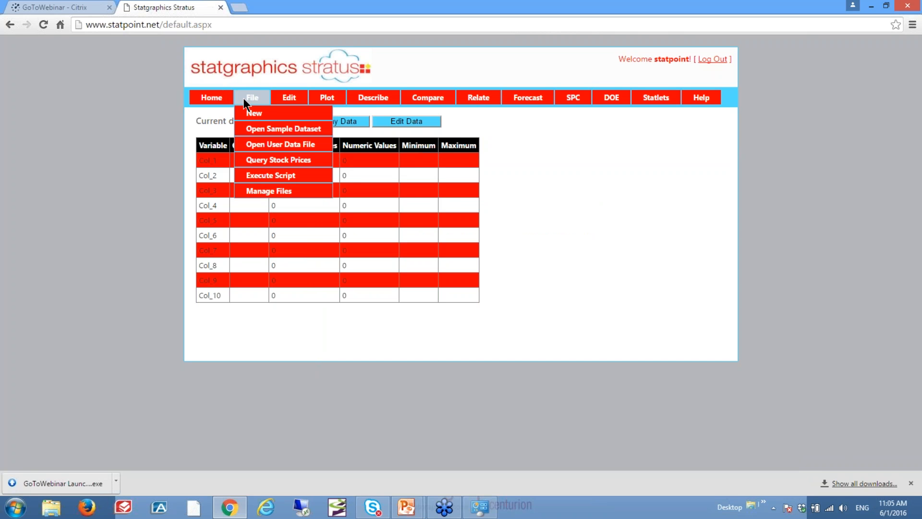
click(269, 159)
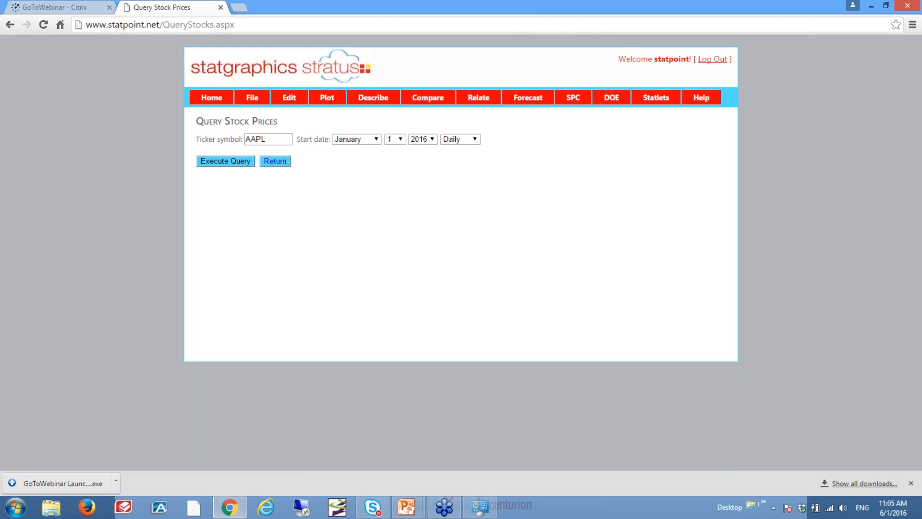
click(280, 138)
click(378, 138)
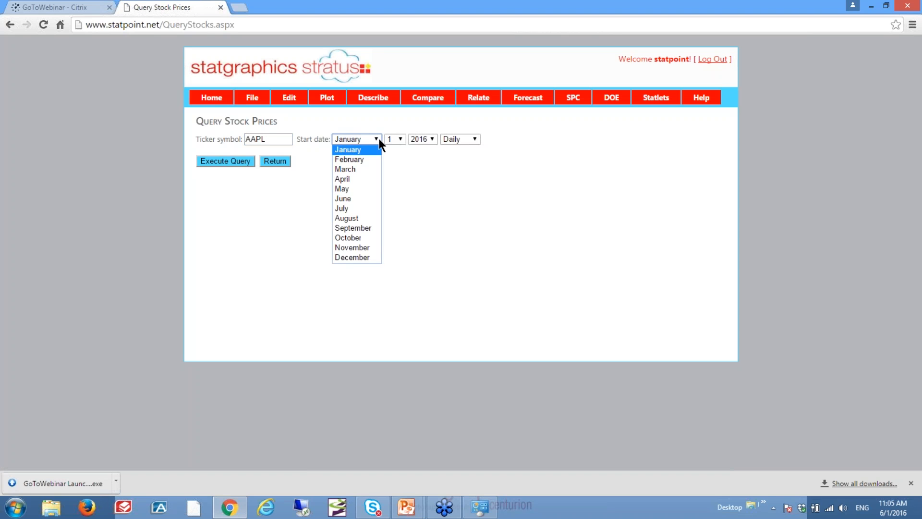
click(352, 200)
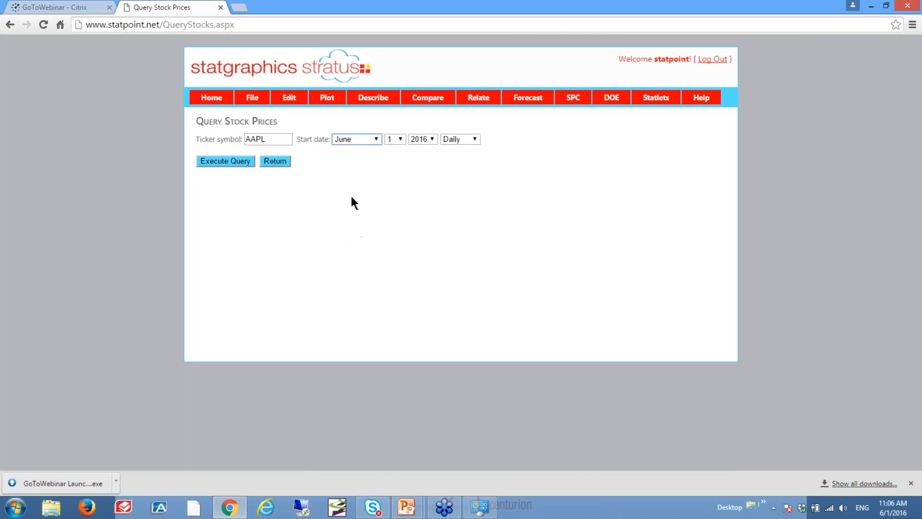
click(431, 139)
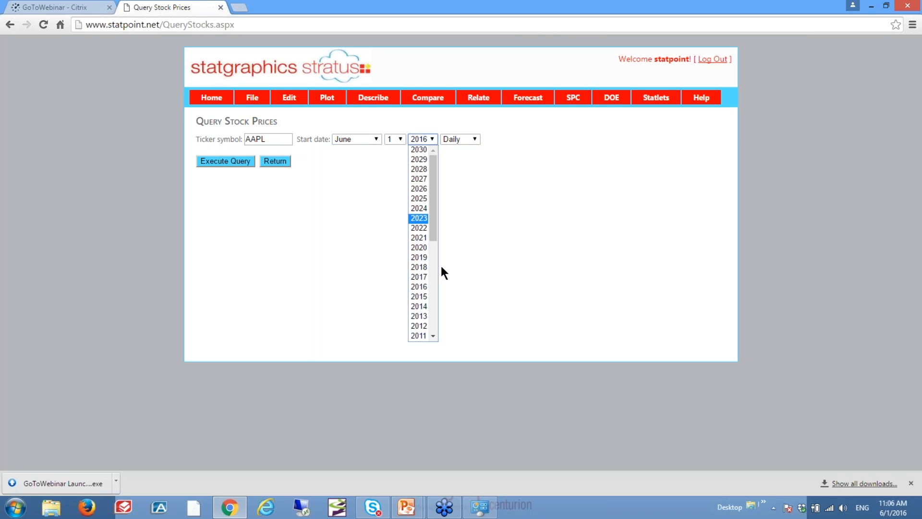
click(415, 297)
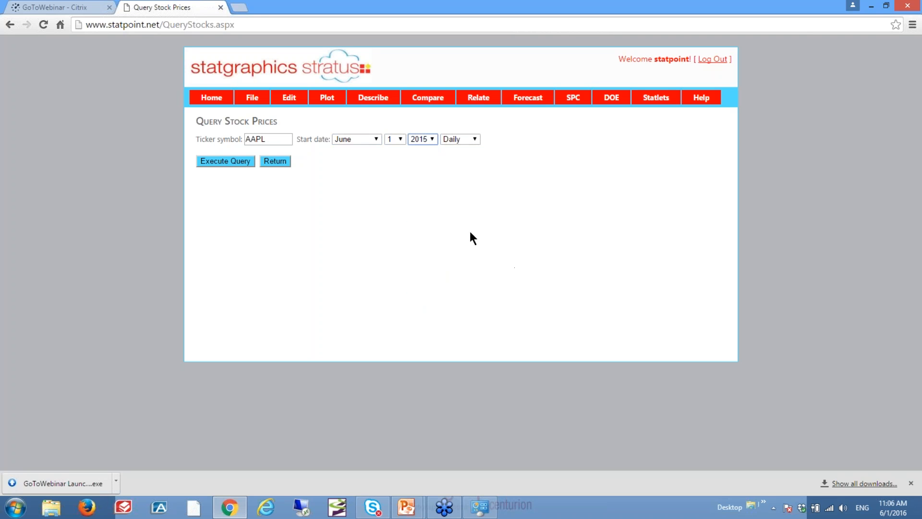
click(228, 159)
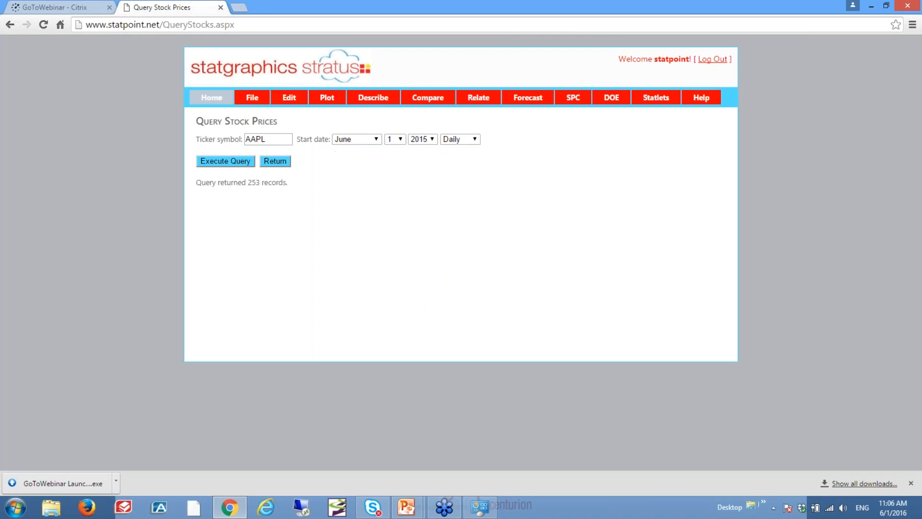
- Open the queried stock data for editing, save it as the STATGRAPHICS file "my aapl data", and leave the data editor
click(213, 99)
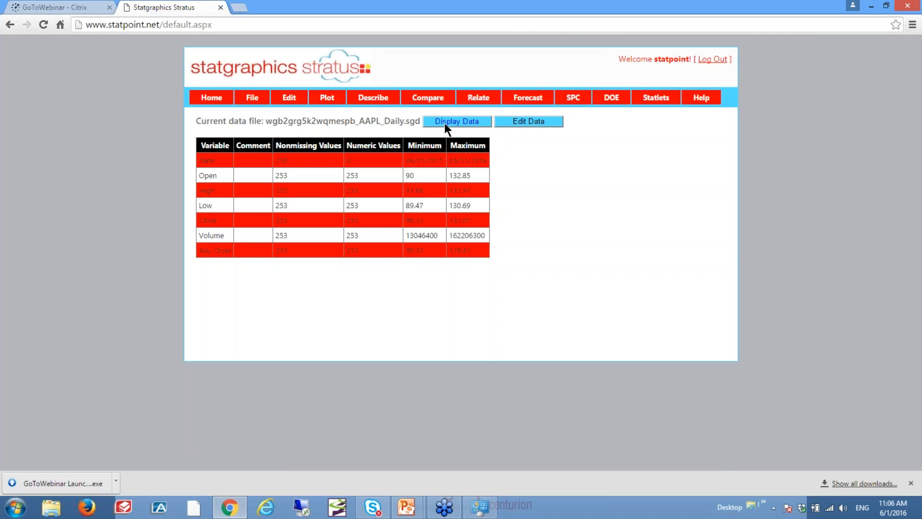
click(528, 120)
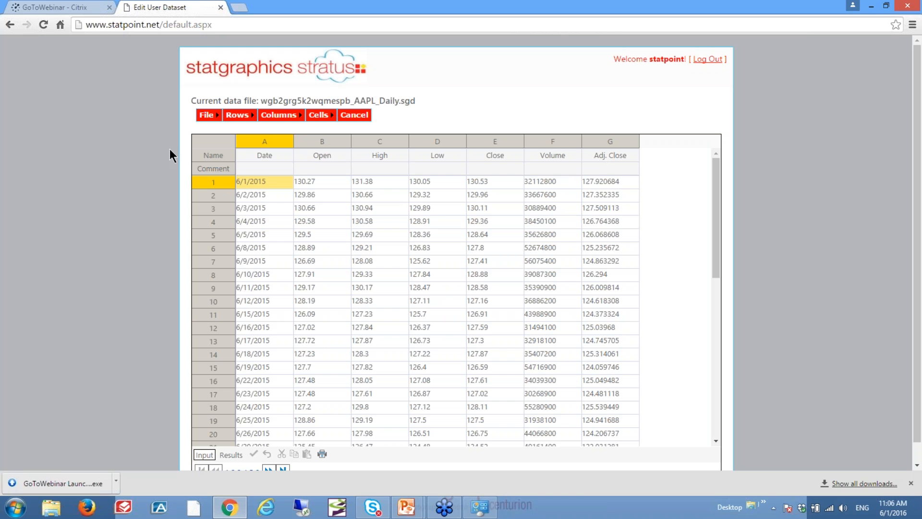
mouse_move(206, 115)
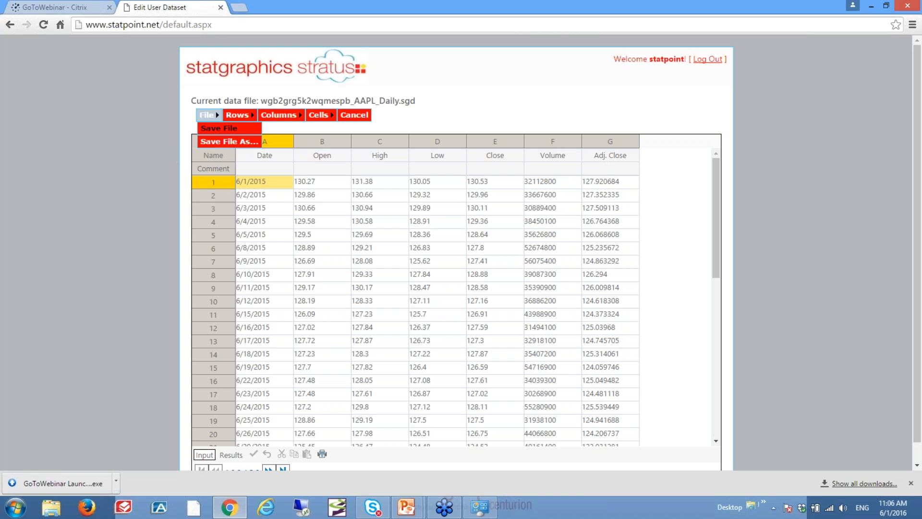
click(217, 140)
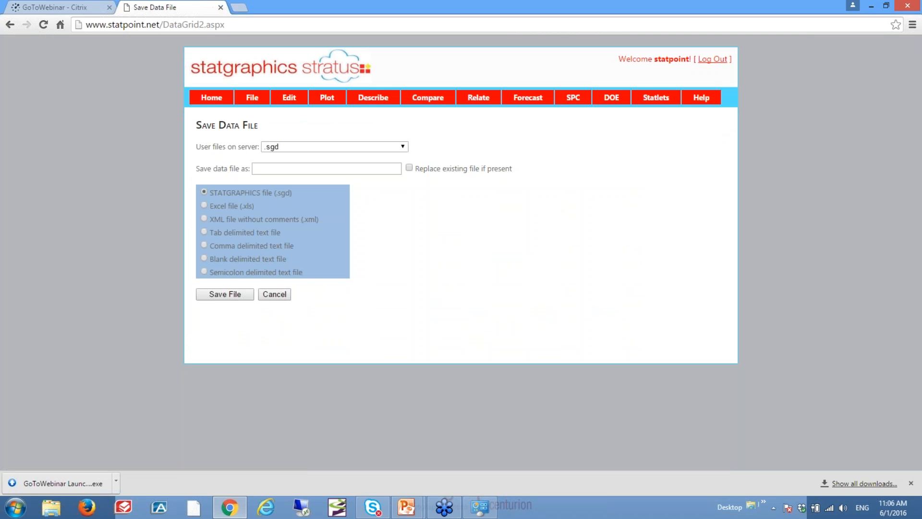
click(255, 169)
text(my aapl)
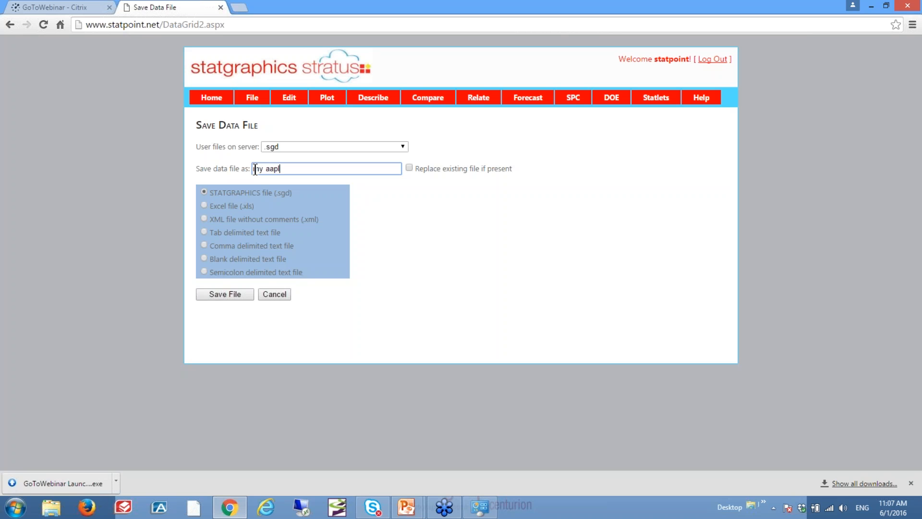
text( data)
click(228, 293)
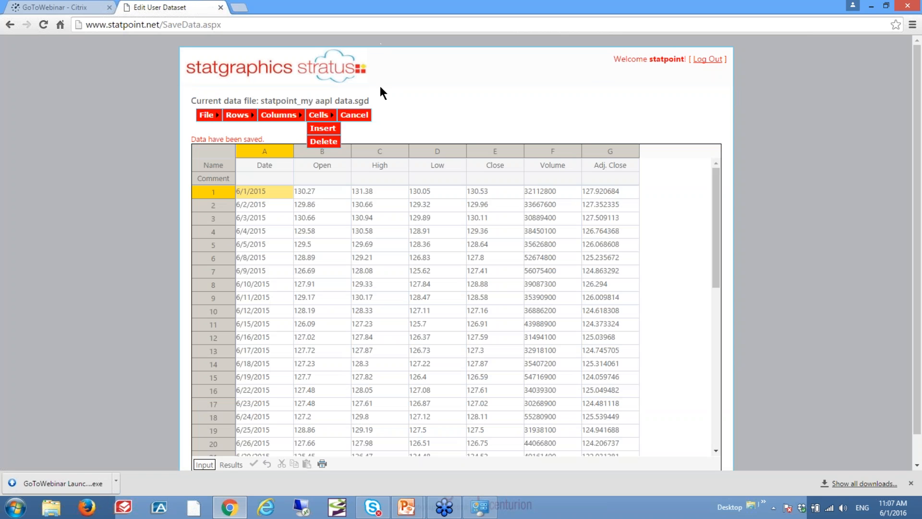
click(354, 115)
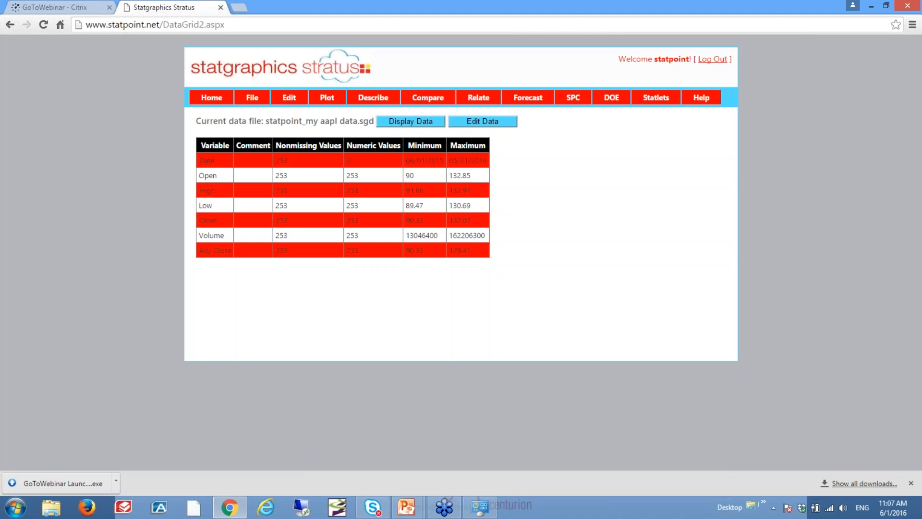
- Download my aapl data.sgd from the user files on the server and open it in STATGRAPHICS Centurion
mouse_move(262, 96)
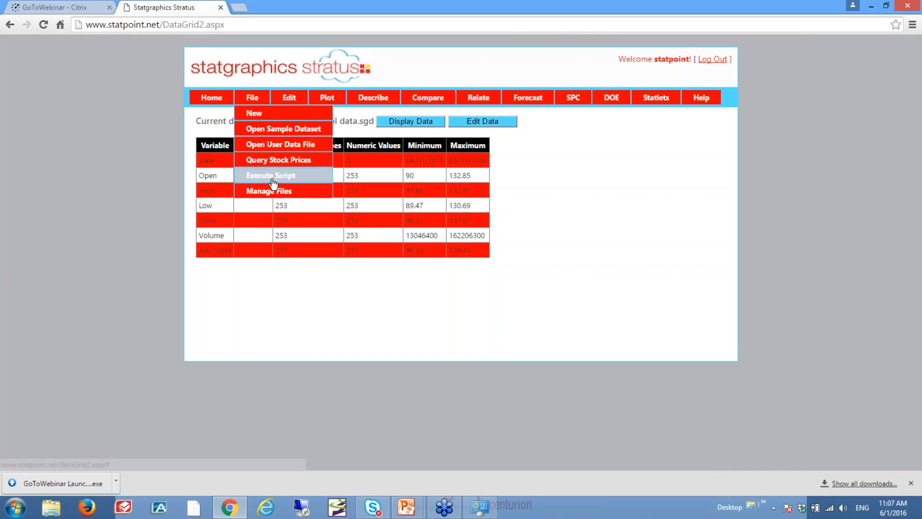
mouse_move(276, 190)
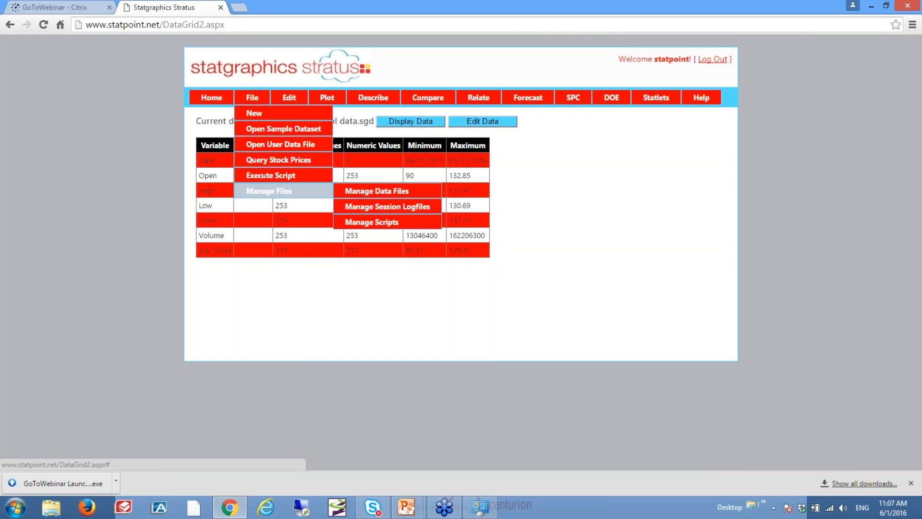
click(359, 194)
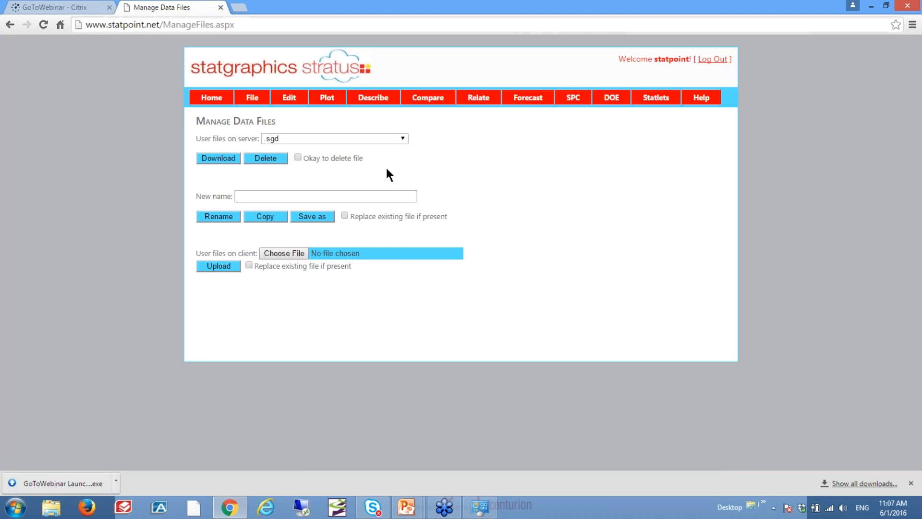
click(403, 139)
drag(404, 197, 407, 228)
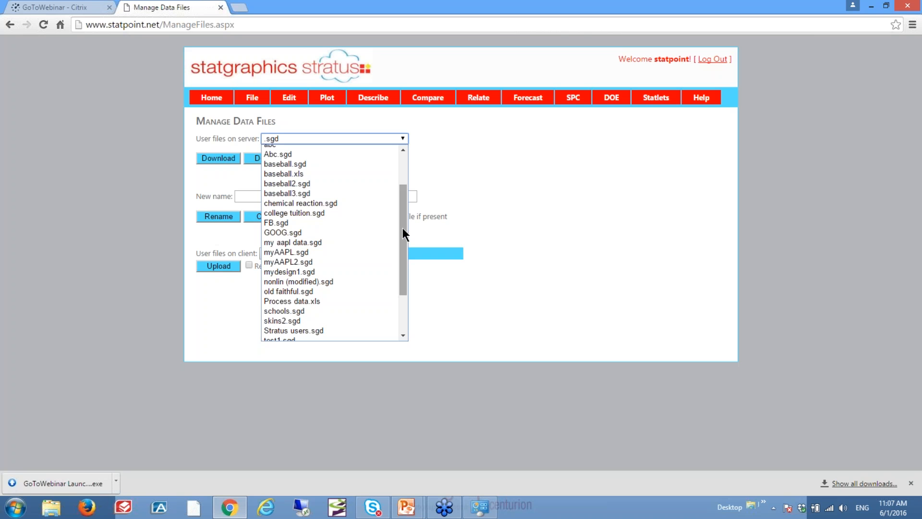
click(320, 242)
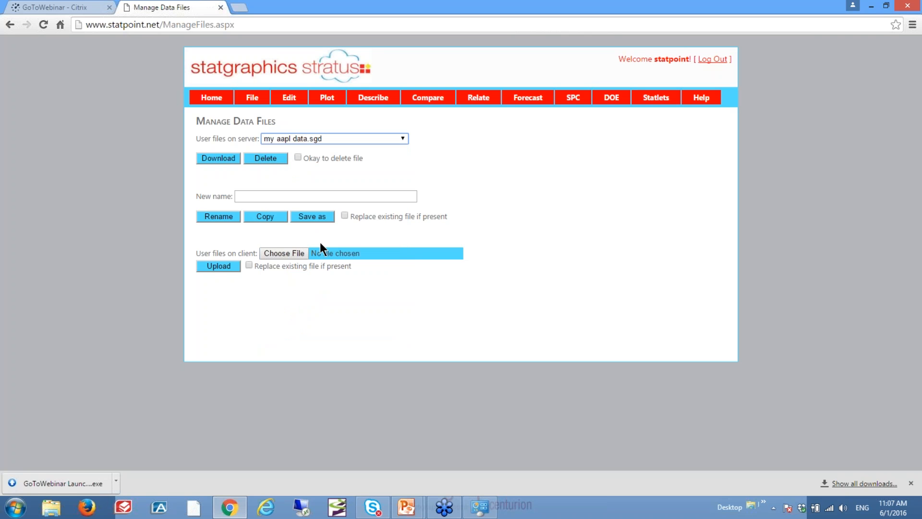
click(222, 158)
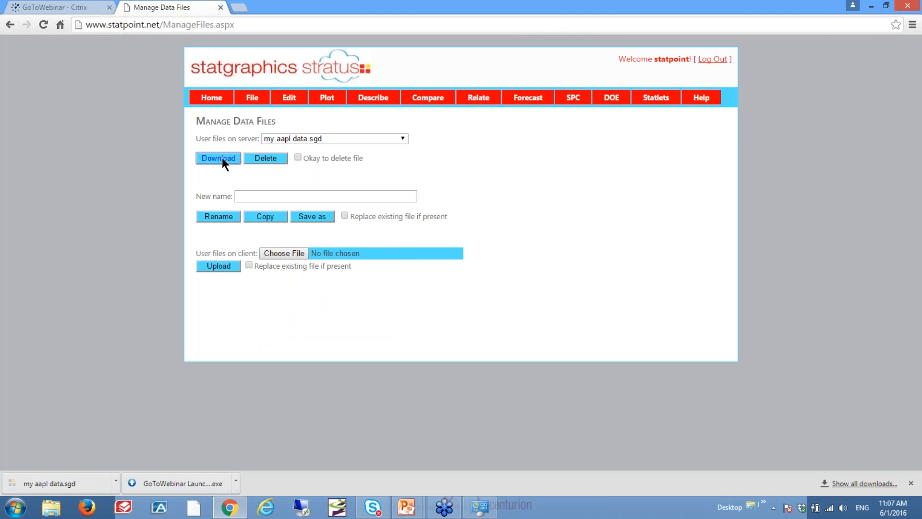
click(77, 482)
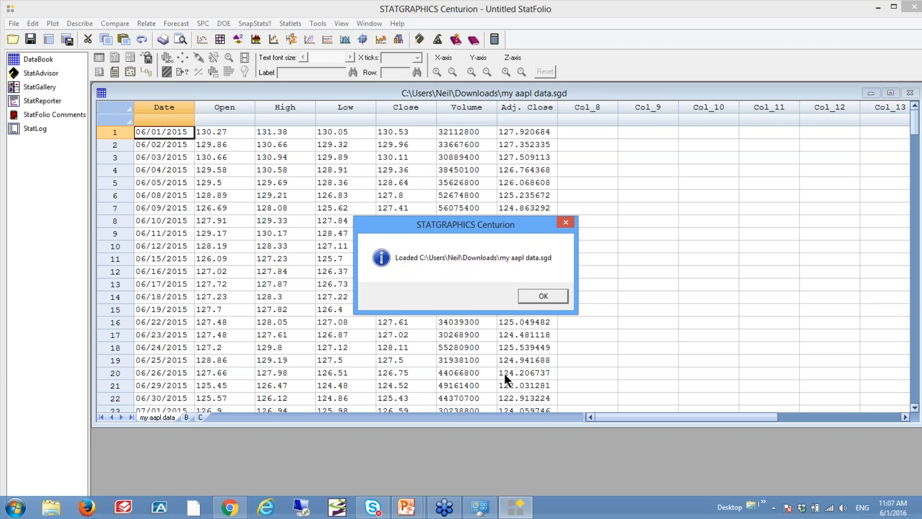
click(554, 291)
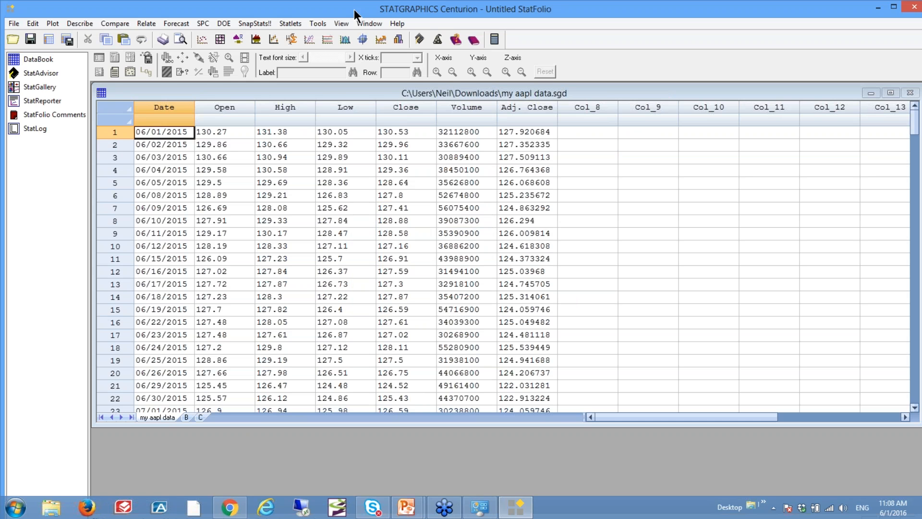
- Create an Open-High-Low-Close Candlestick Plot from the Open, High, Low and Close columns, with Date as the time indices
click(290, 24)
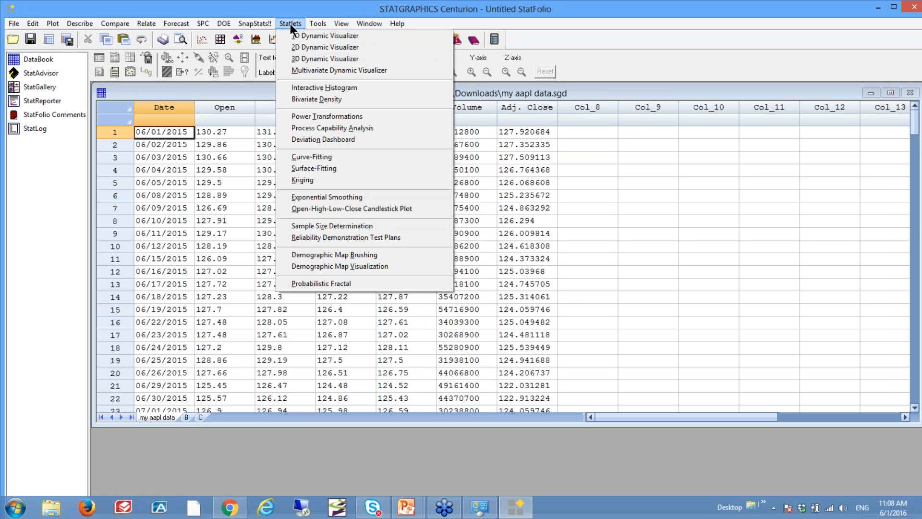
click(376, 208)
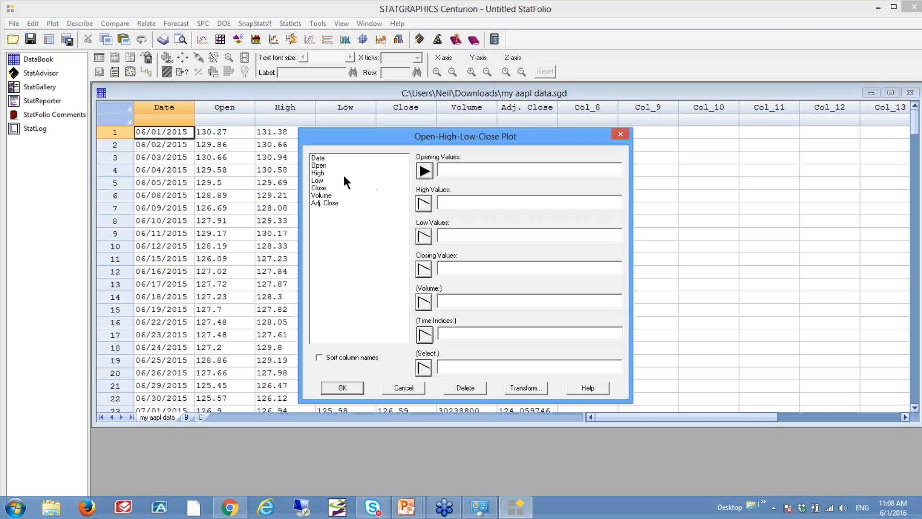
click(325, 165)
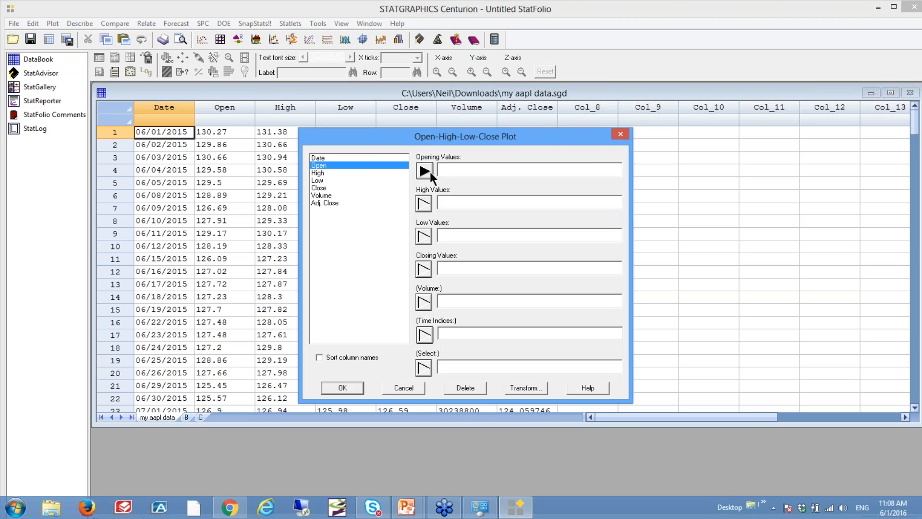
click(329, 172)
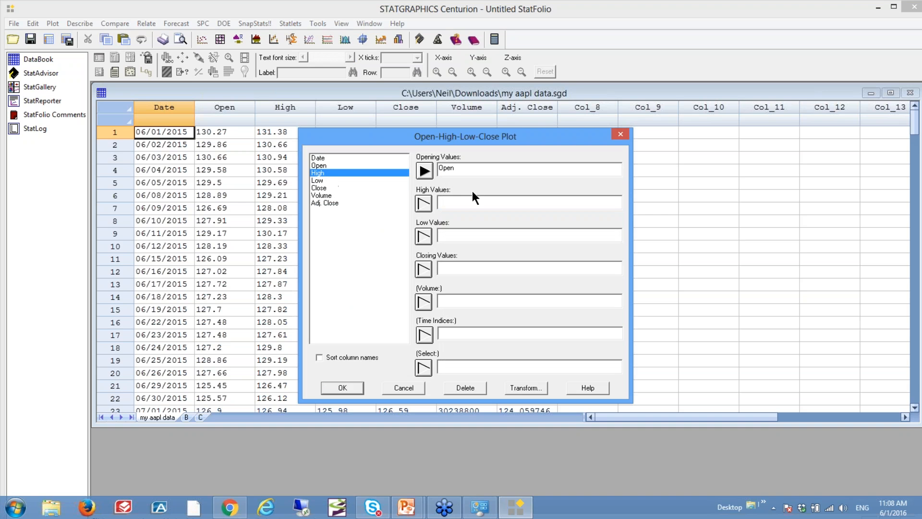
click(424, 204)
click(341, 181)
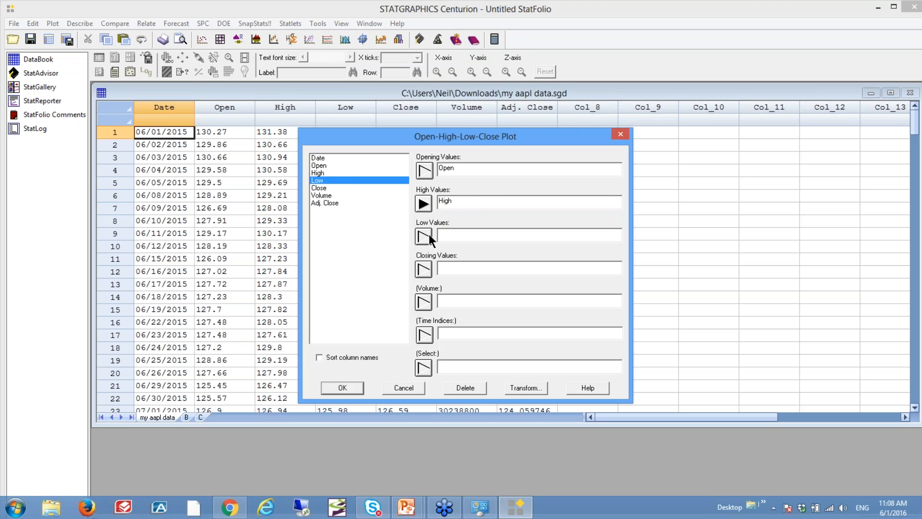
click(428, 233)
click(336, 188)
click(417, 270)
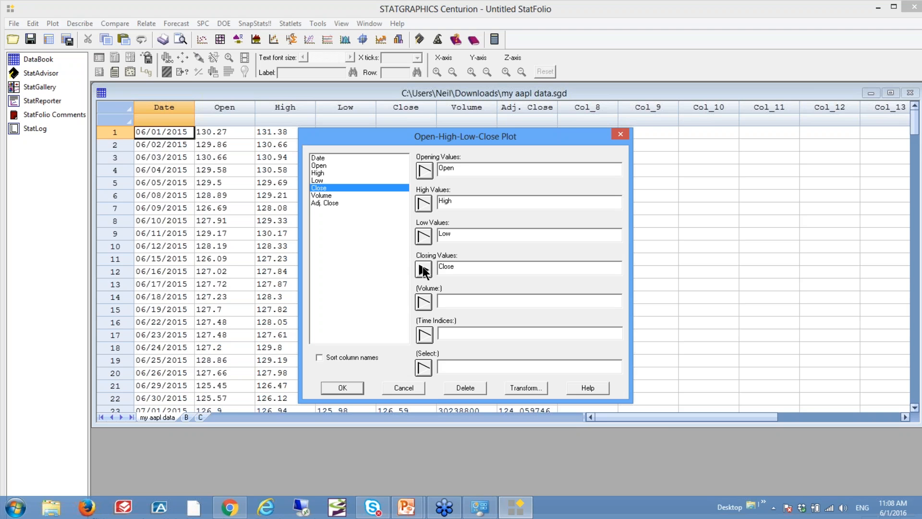
click(315, 157)
click(423, 335)
click(331, 388)
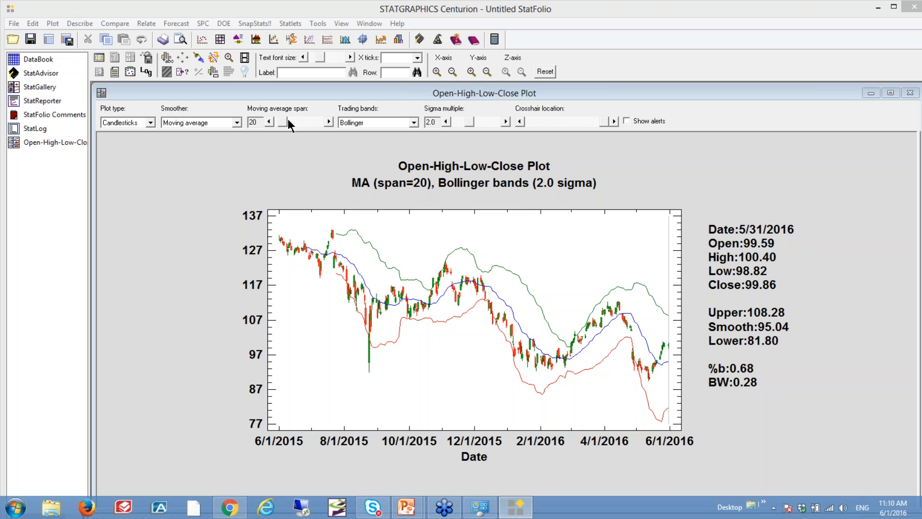
- Try a larger moving average span on the candlestick plot and return it to 20
click(328, 122)
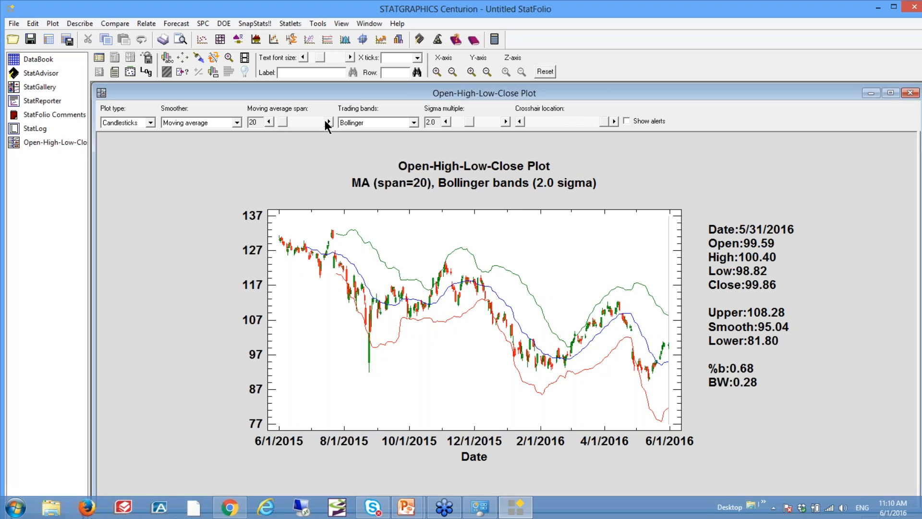
click(268, 122)
- Switch to the PowerPoint slide show at the Querying Stock Prices slide
key(alt+Tab)
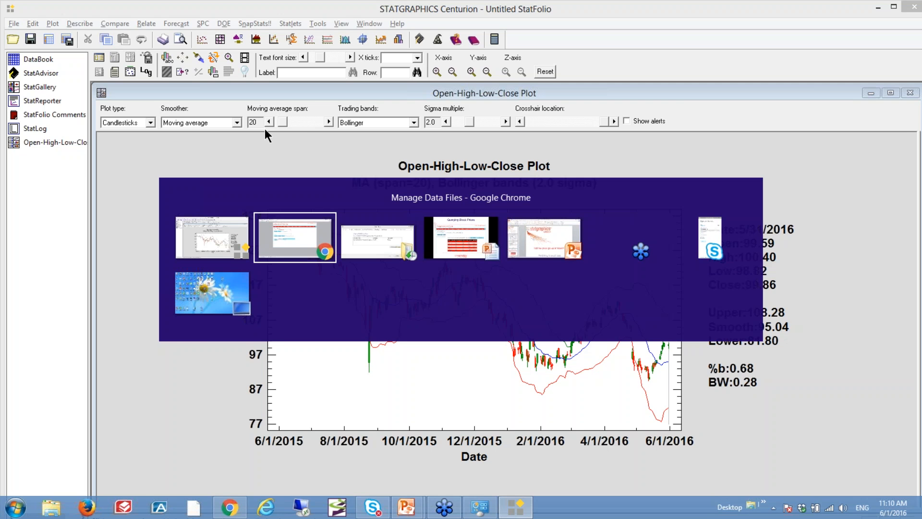
key(alt+Tab)
key(alt+Tab)
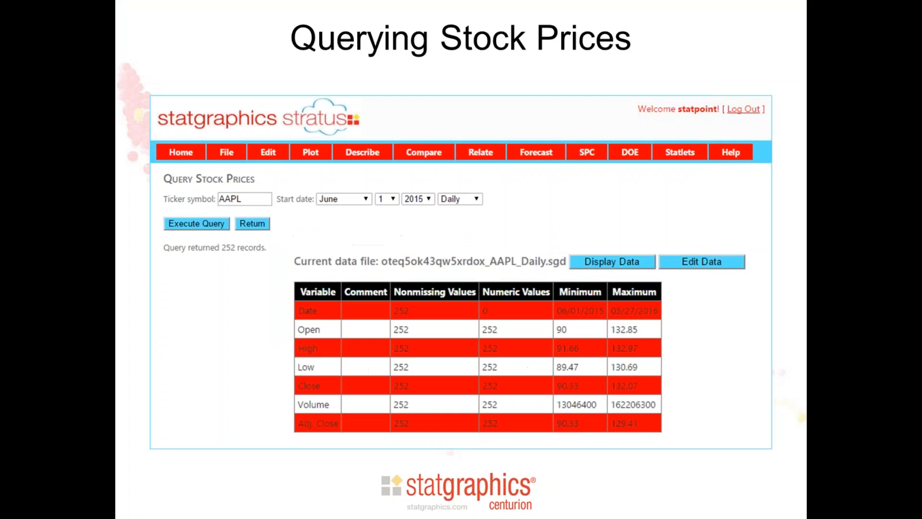
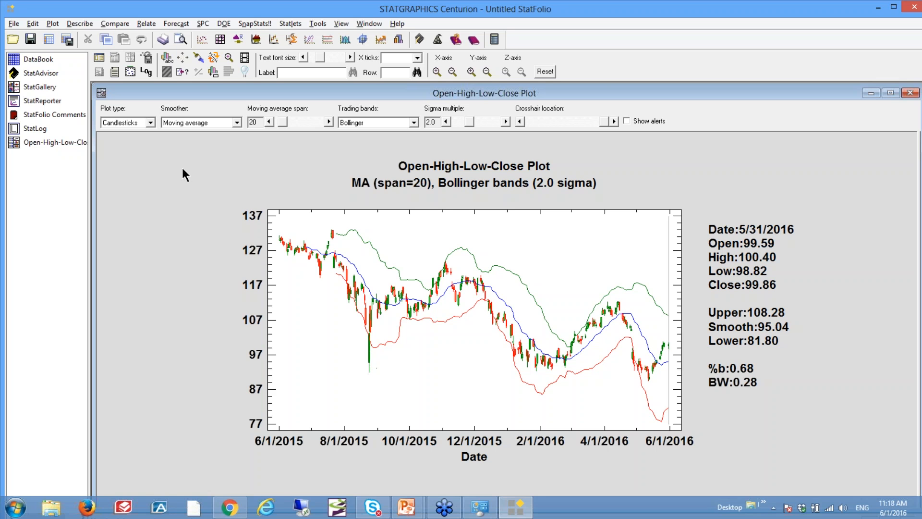
- Set up an automatic model selection forecast with Close as the data, Date as the time indices and 30 forecasts
click(176, 24)
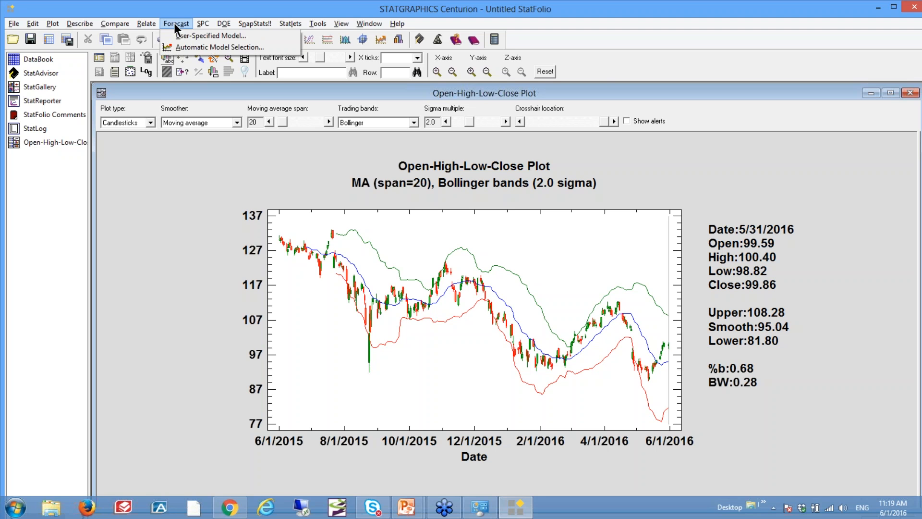
click(195, 48)
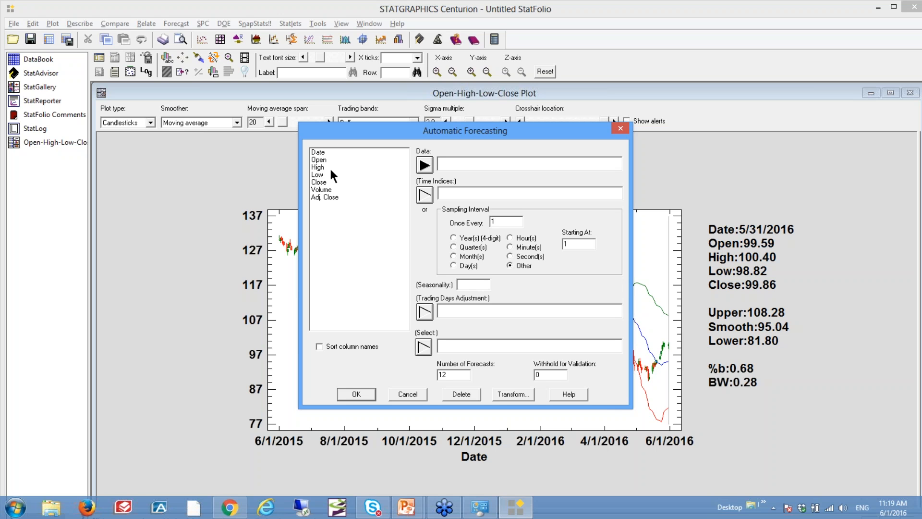
click(324, 184)
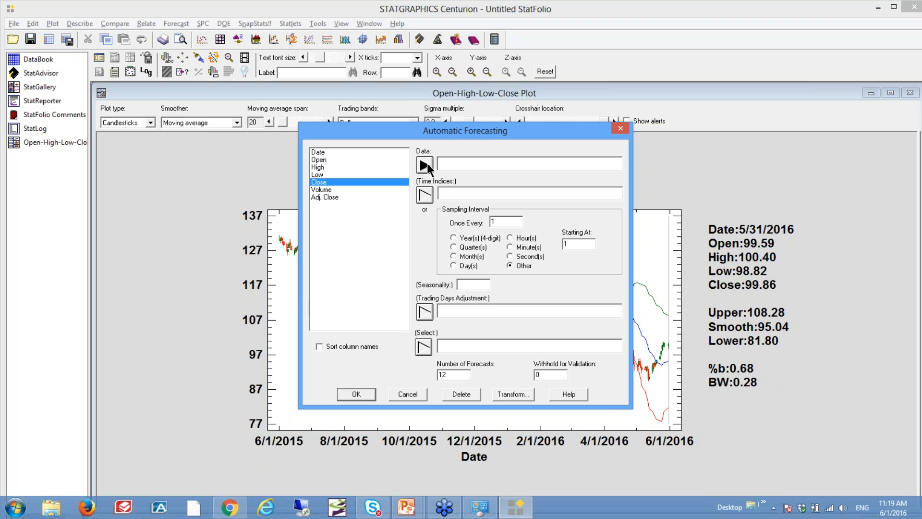
click(425, 166)
click(325, 152)
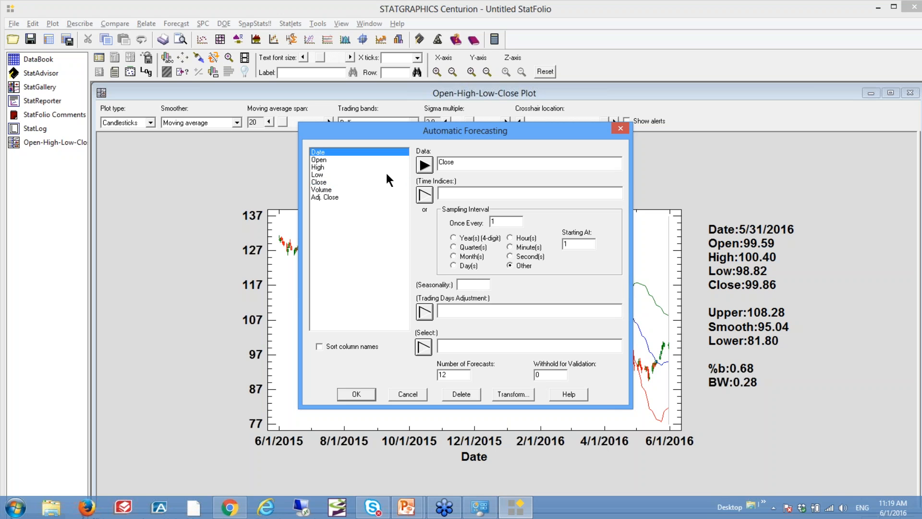
click(422, 195)
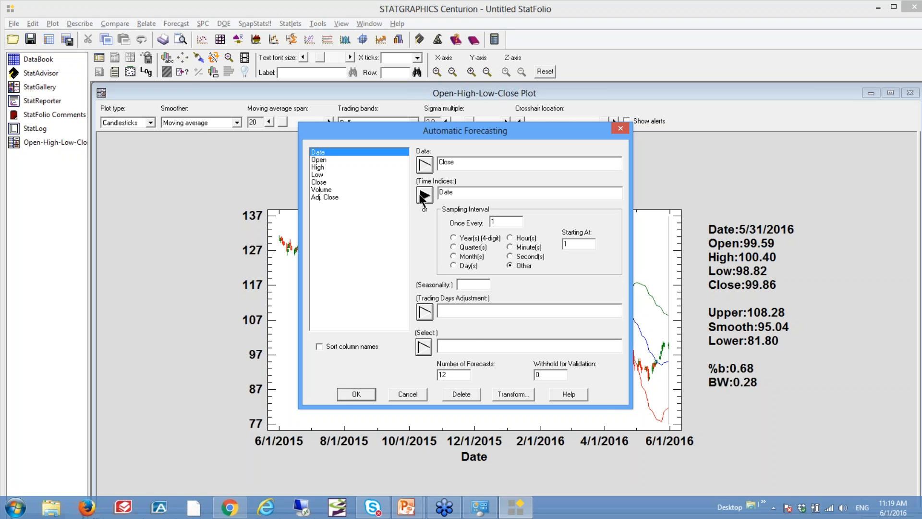
double_click(464, 375)
text(30)
click(356, 394)
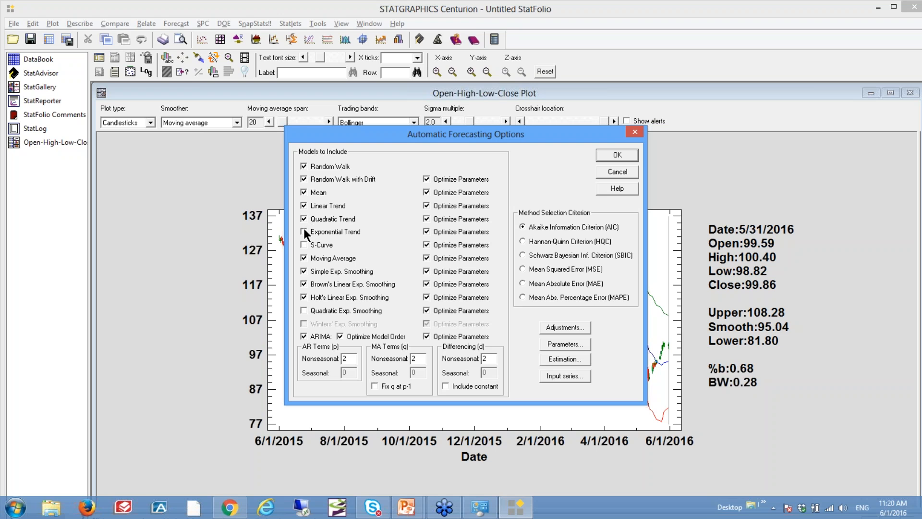
- Run the forecast with Exponential Trend, S-Curve and Quadratic Exp. Smoothing also included, and enlarge the Time Sequence Plot for Close
click(304, 245)
click(488, 358)
click(621, 153)
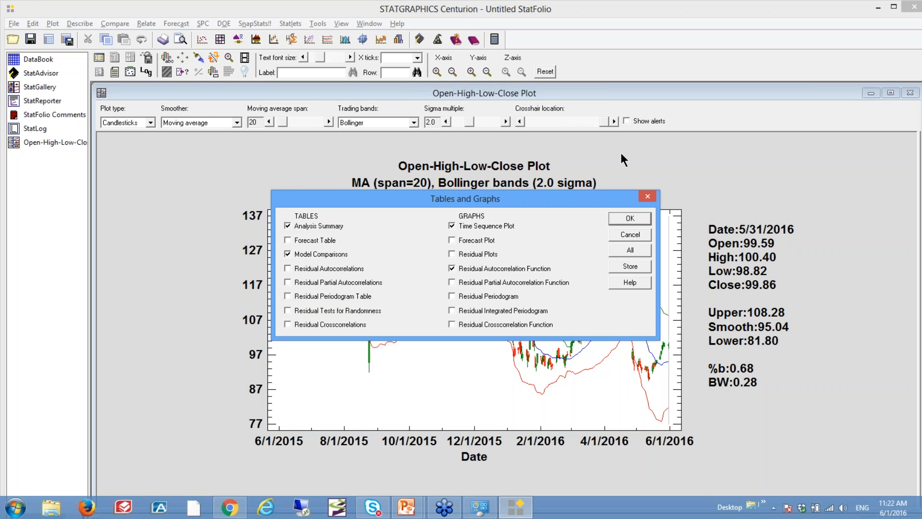
click(631, 217)
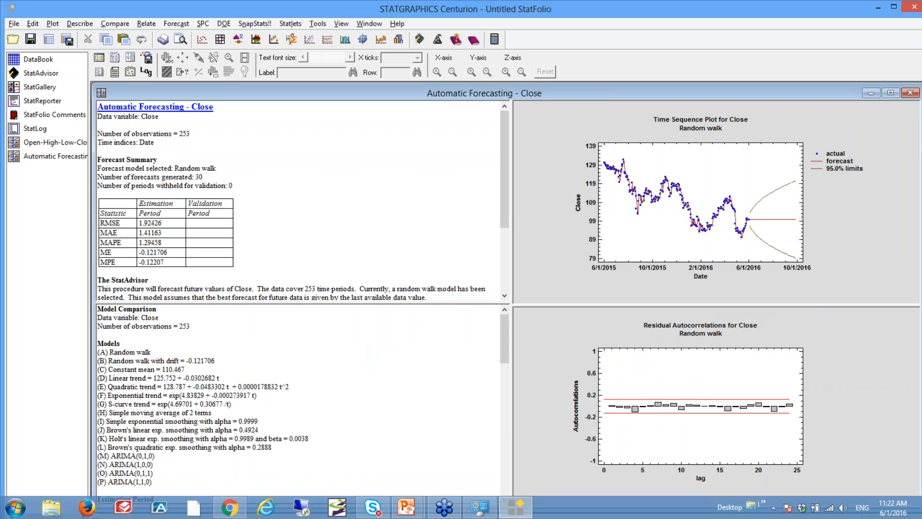
double_click(620, 233)
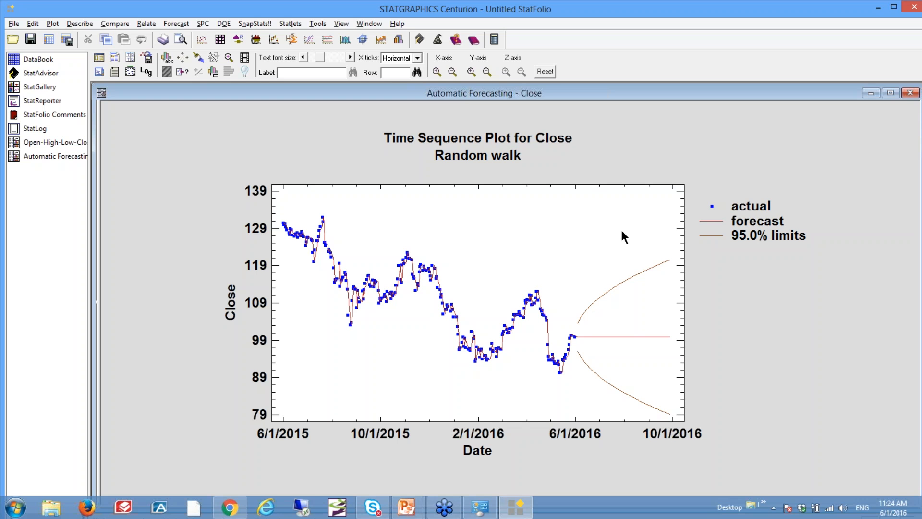
- Switch to the PowerPoint slide show and advance to the Classification Problem slide
key(alt+Tab)
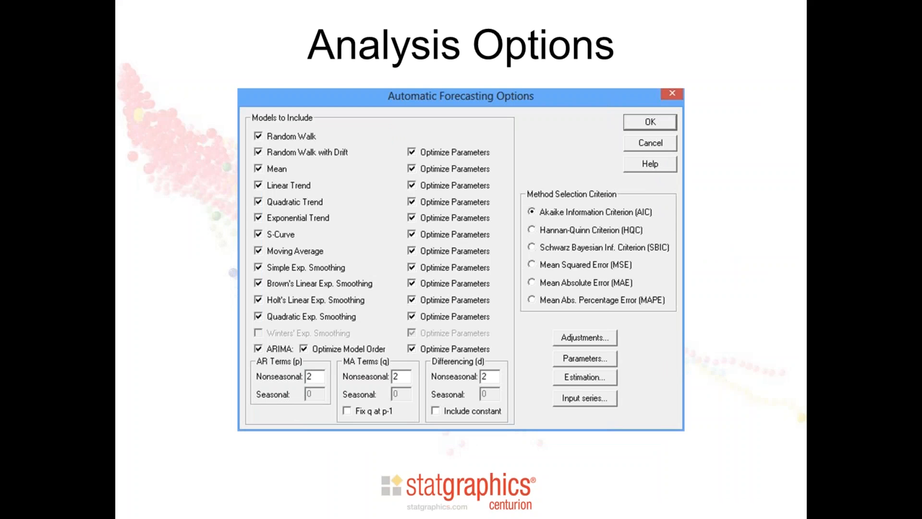
key(Right)
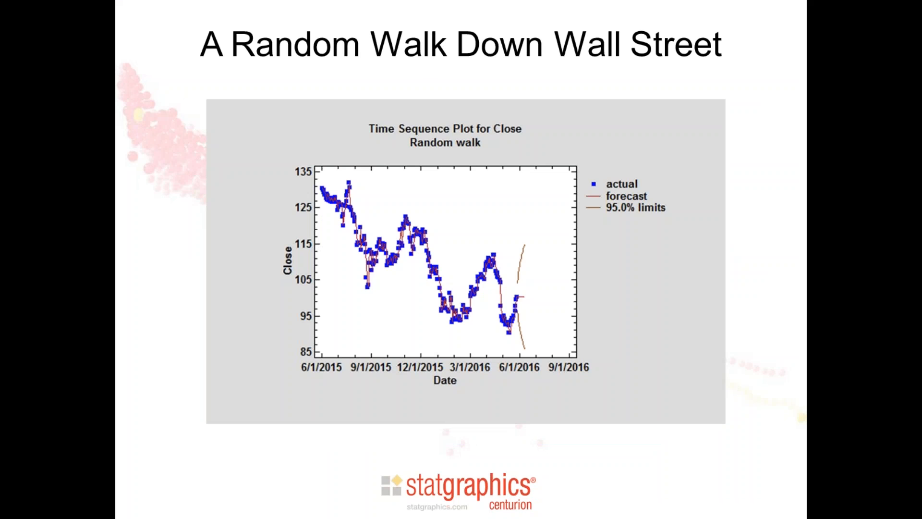
key(Right)
key(Right)
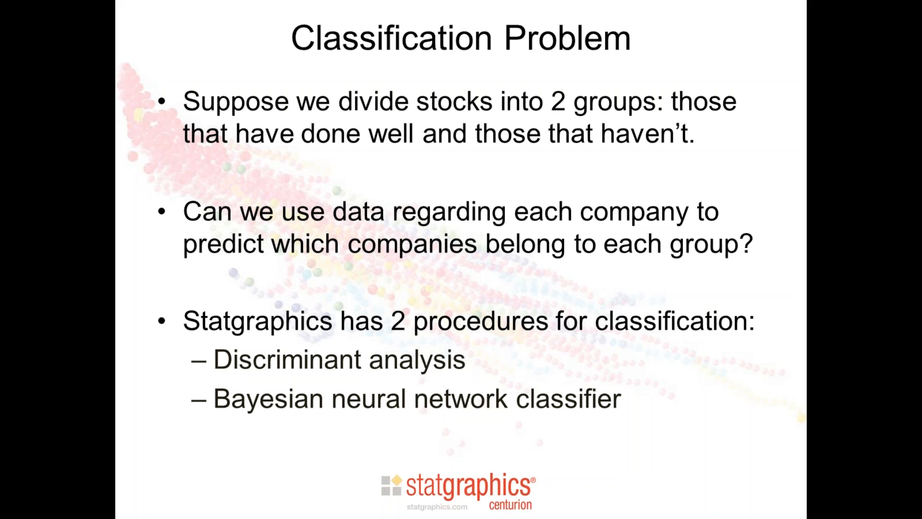
- Switch to Chrome and open finviz.com
key(alt+Tab)
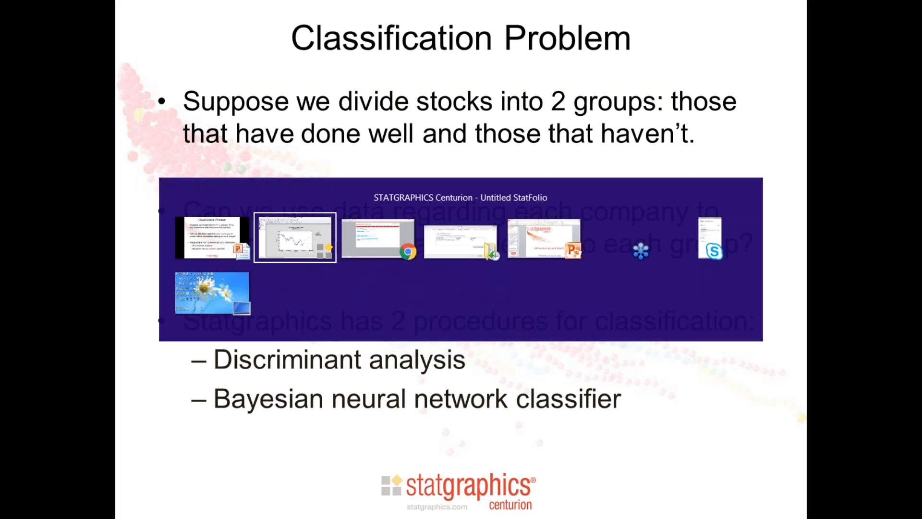
key(alt+Tab)
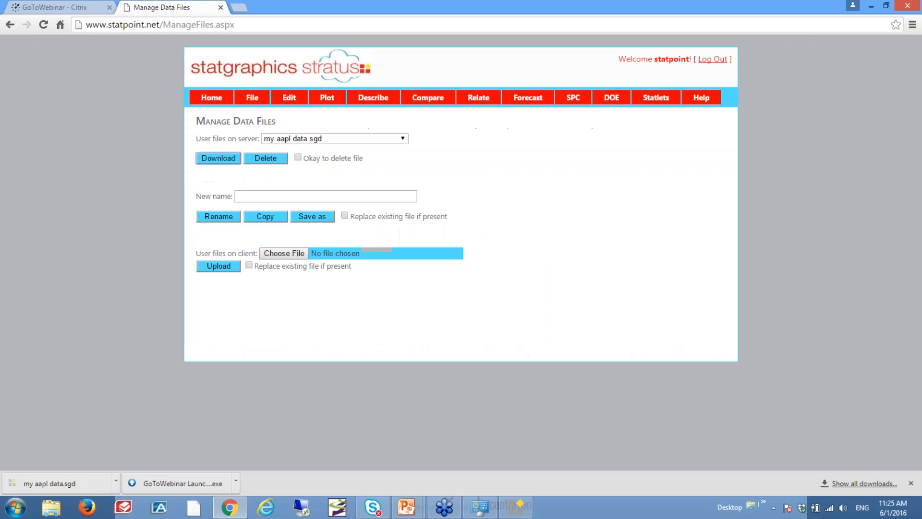
click(233, 25)
text(fi)
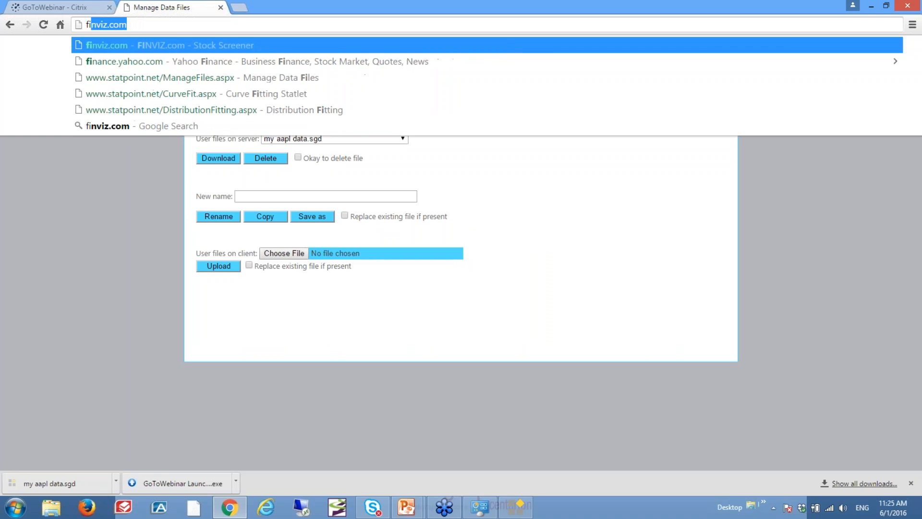
text(nviz.com)
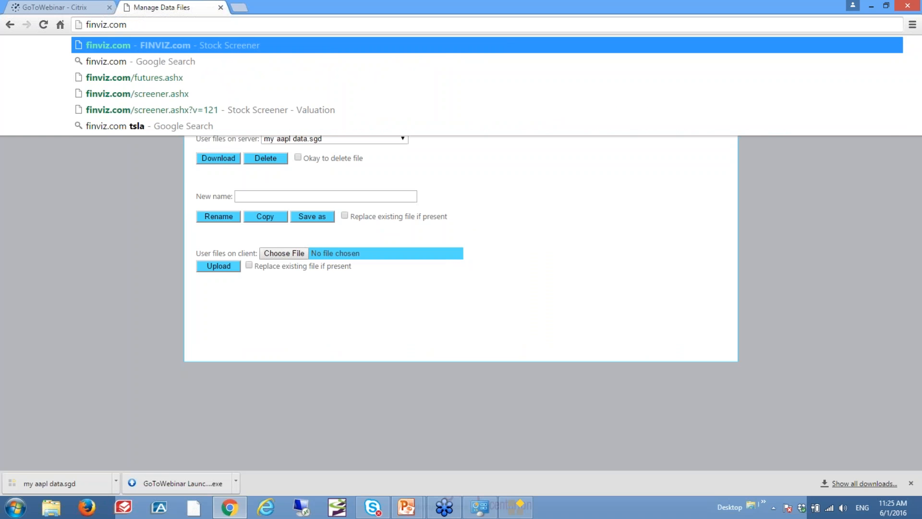
key(Return)
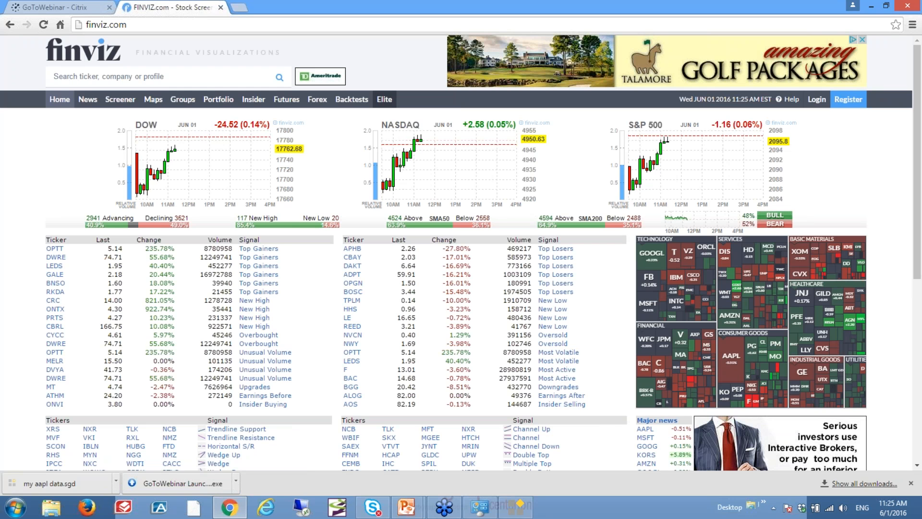
- Look up the AAPL quote on FINVIZ, view its table of financial figures, and return to the PowerPoint slide show
text(AAPL)
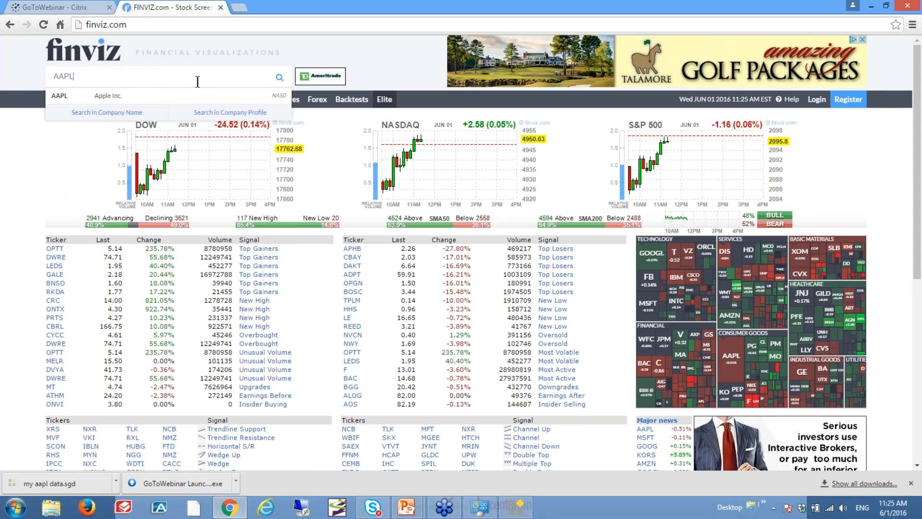
key(Return)
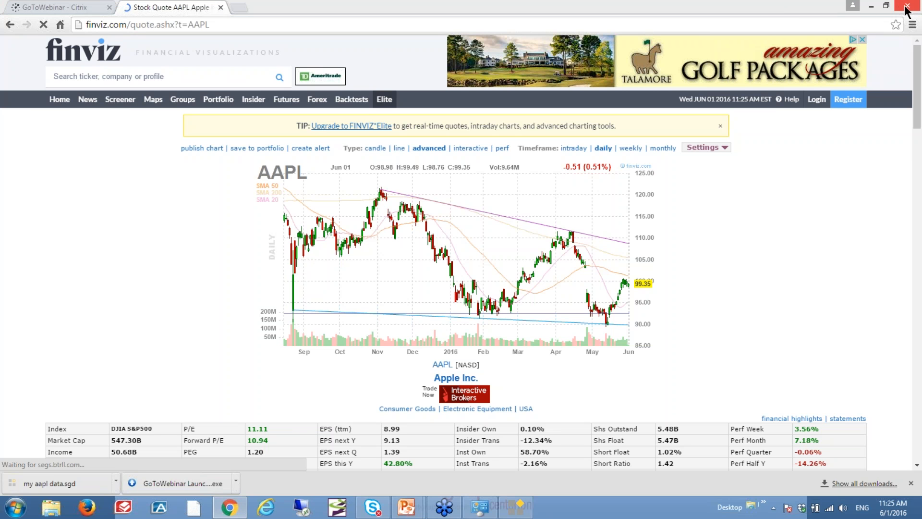
drag(917, 96, 913, 127)
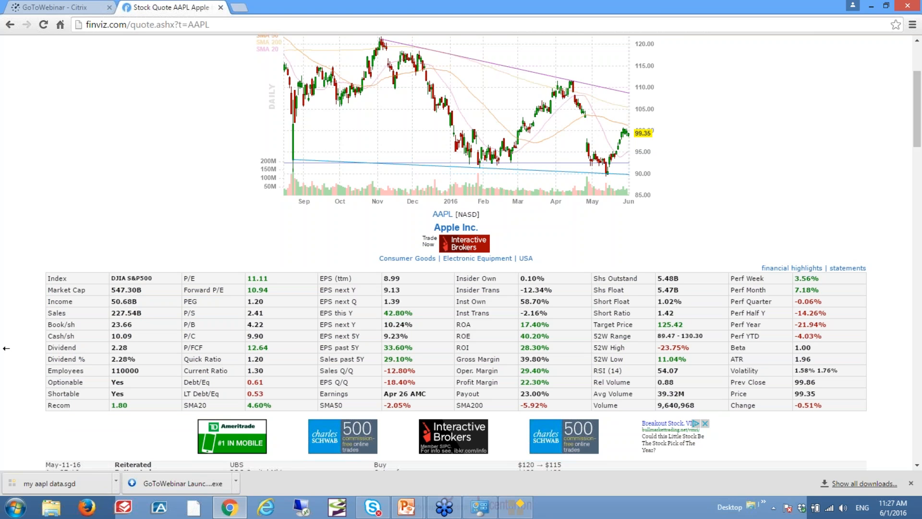
key(alt+Tab)
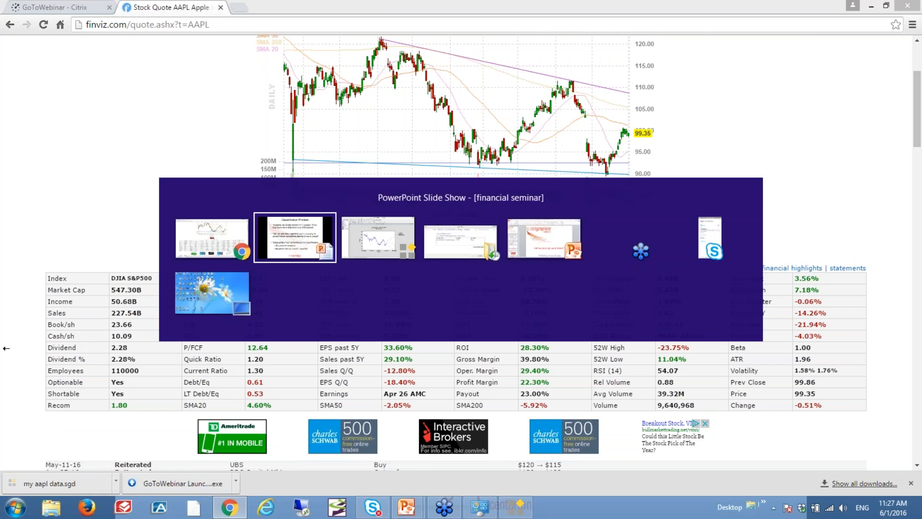
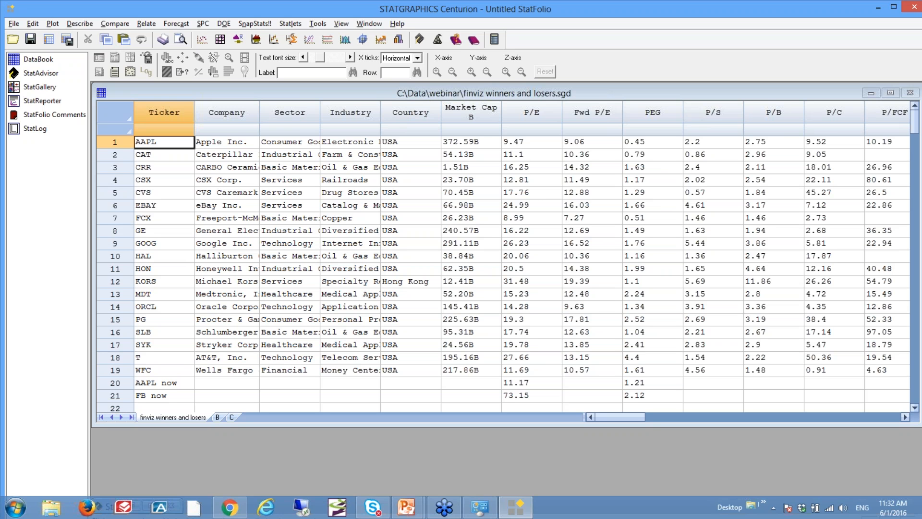
- Examine the stocks listed in the Ticker column of finviz winners and losers.sgd
click(164, 154)
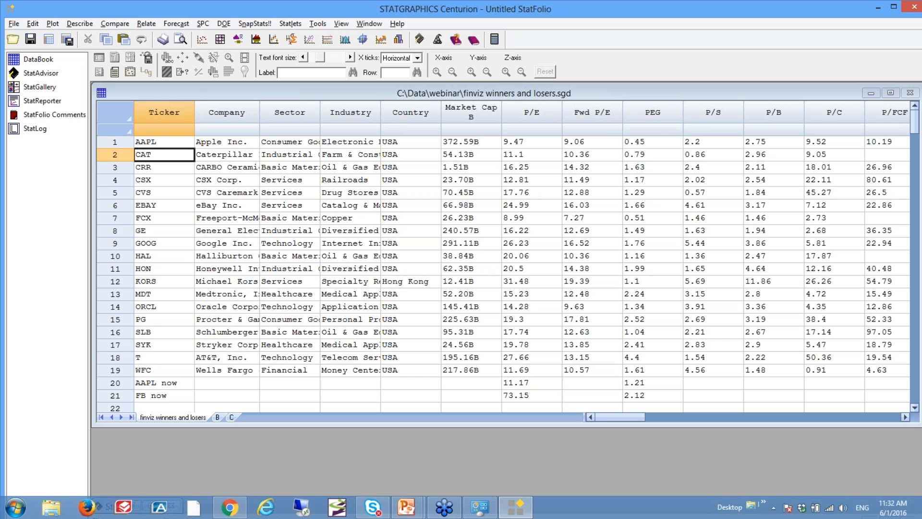
key(Down)
key(Down)
key(Down)
key(Down)
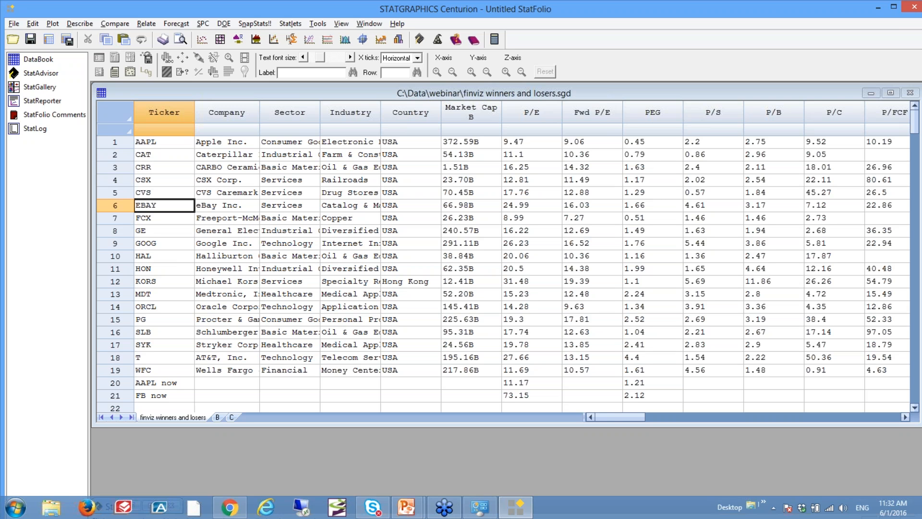
key(Down)
key(Down)
key(Down)
key(Down)
key(Down)
key(Down)
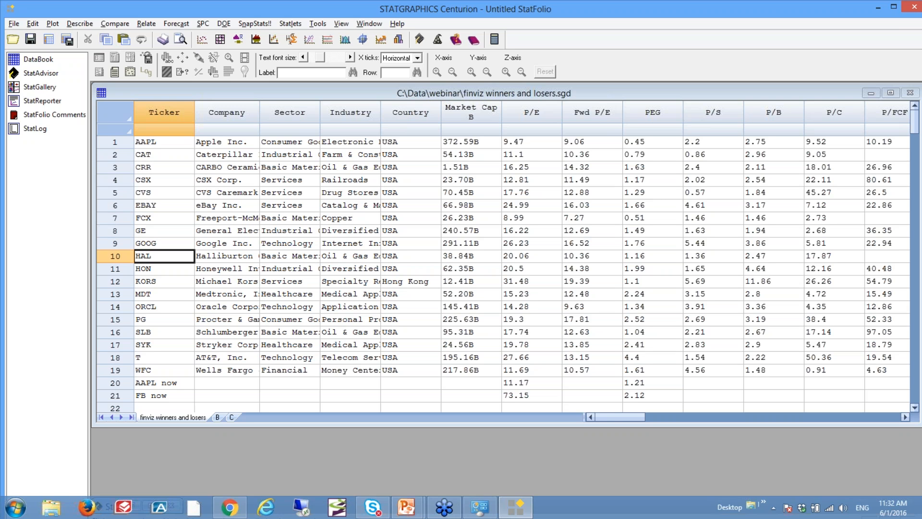
key(Down)
key(Down)
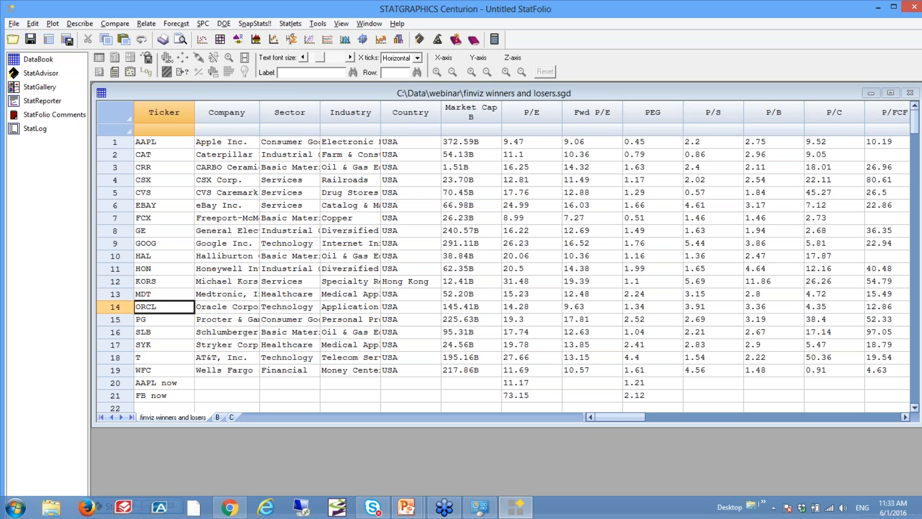
key(Down)
key(Down)
key(Down)
key(Down)
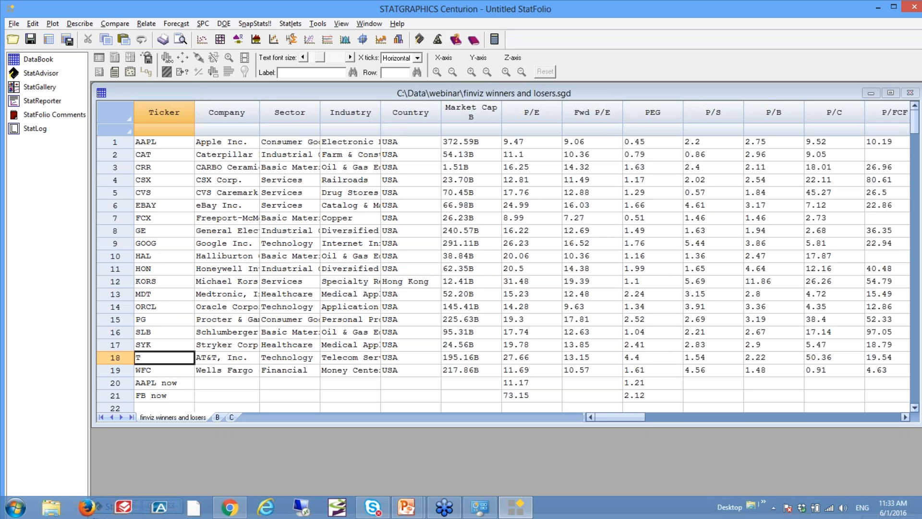
key(Up)
key(Up)
key(Up)
- Examine the company details and valuation columns along the PG row, from Company to P/B
key(Right)
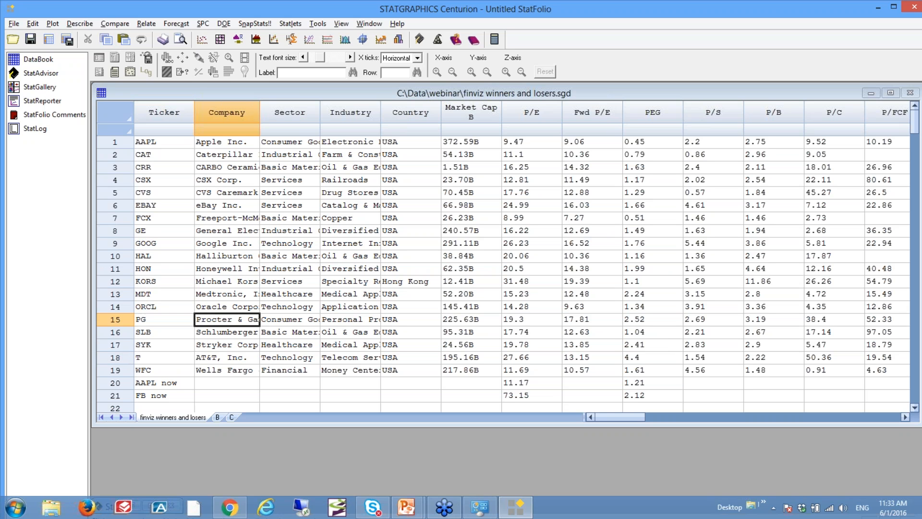
key(Right)
key(Right)
key(Right)
key(Right)
key(Right)
key(Right)
key(Right)
key(Right)
key(Right)
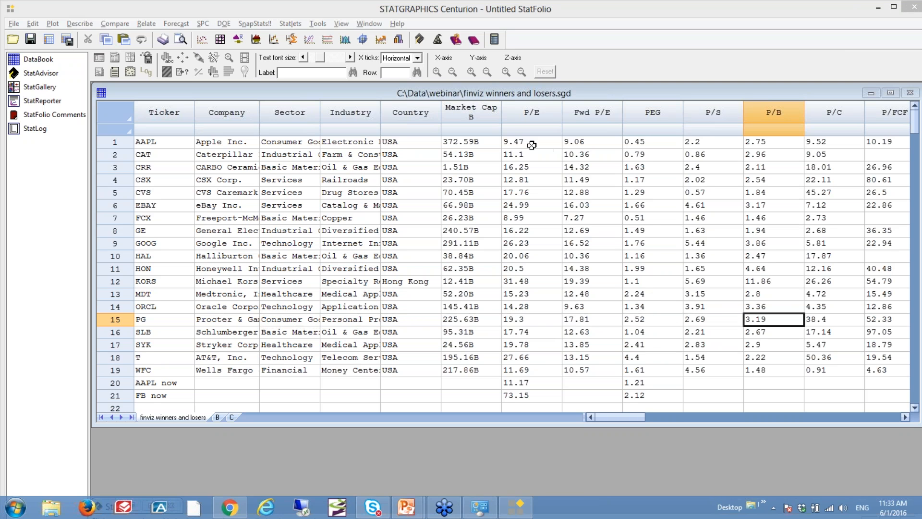
- Examine the financial and performance variables available in the data sheet, from the P/E column through to RSI
click(532, 121)
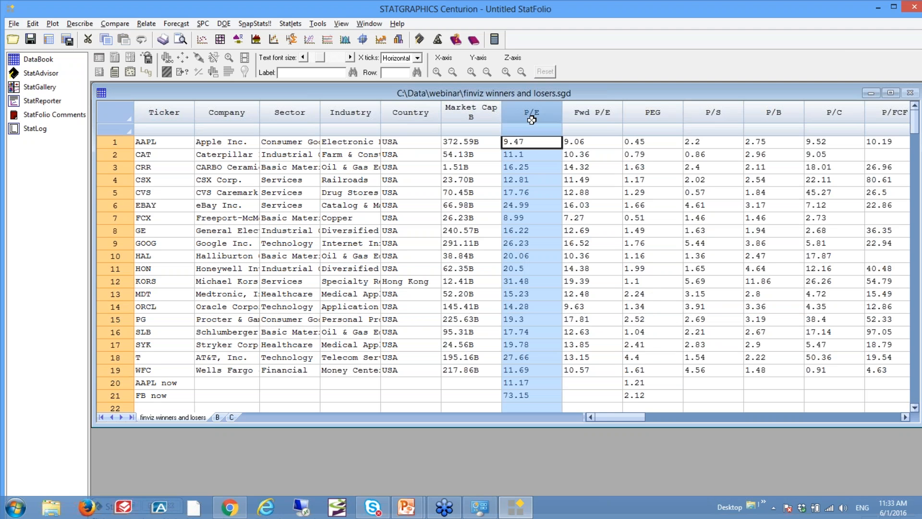
key(Right)
key(Right)
key(Right)
key(Right)
key(Right)
key(Right)
key(Right)
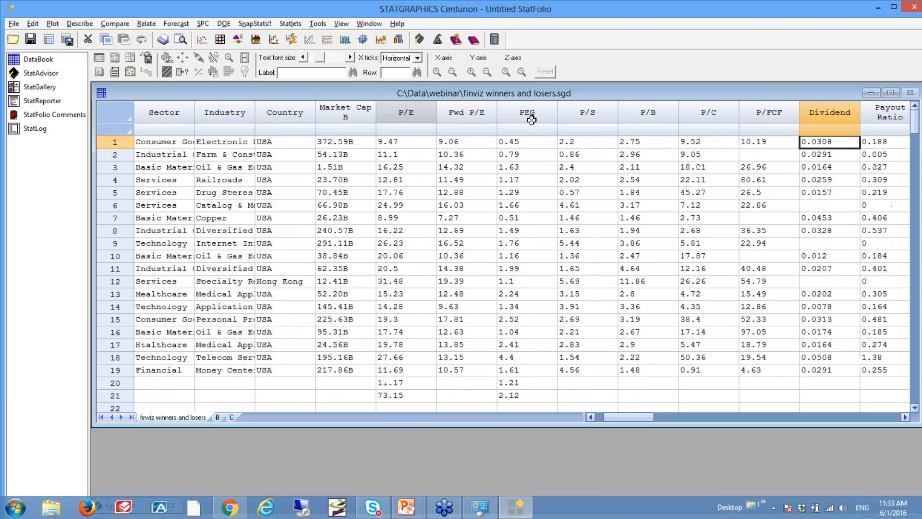
key(Right)
key(Right)
key(Right)
key(Right)
key(Right)
key(Right)
key(Right)
key(Right)
key(Right)
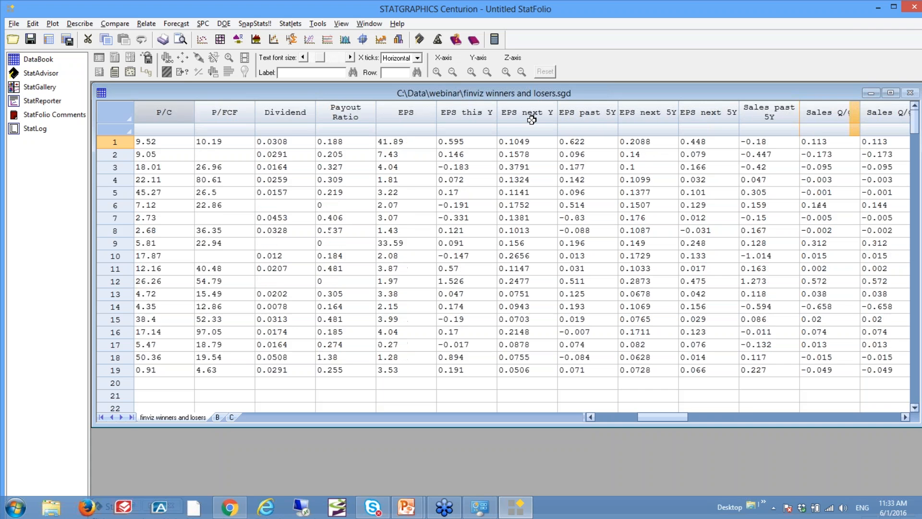
key(Right)
key(Right)
key(Right)
key(Right)
key(Right)
key(Right)
key(Right)
key(Right)
key(Right)
key(Right)
key(Right)
key(Right)
key(Right)
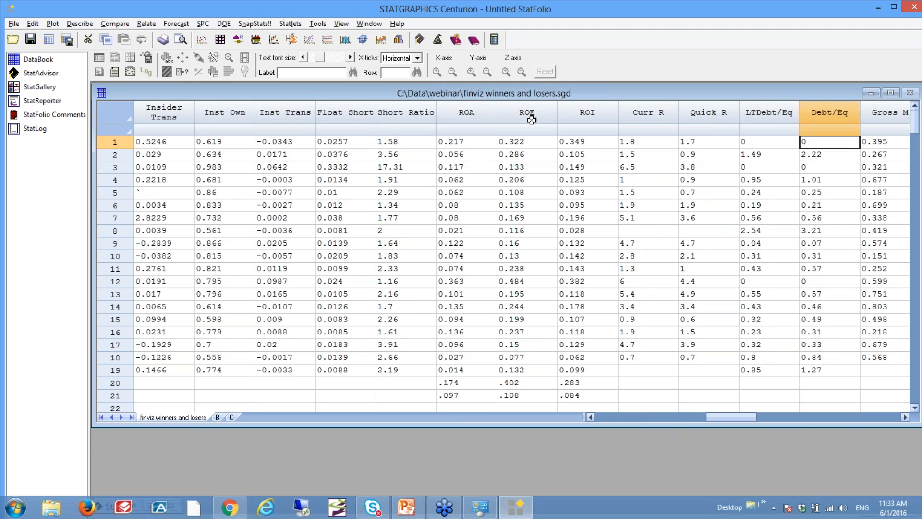
key(Right)
key(Right)
key(Right)
key(Right)
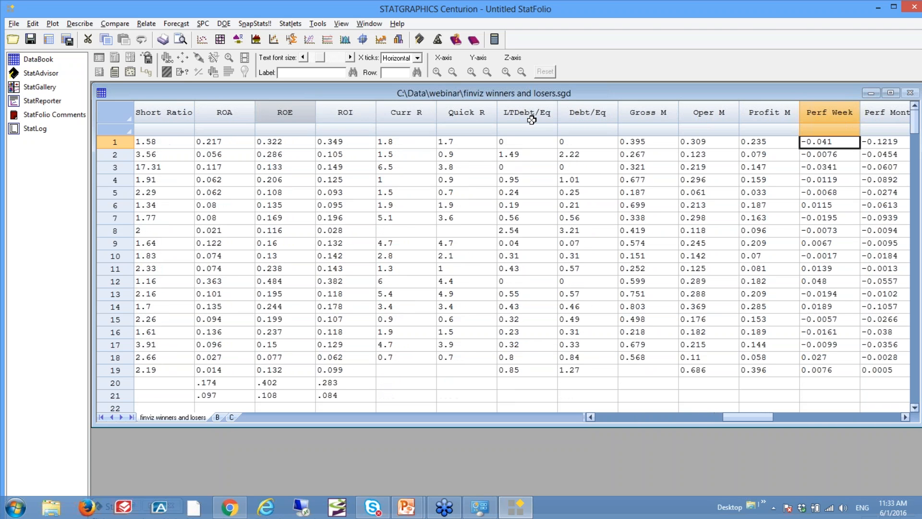
key(Right)
key(Right)
key(Right)
key(Right)
key(Right)
key(Right)
key(Right)
key(Right)
key(Right)
key(Right)
key(Right)
key(Right)
key(Right)
key(Right)
key(Right)
key(Right)
key(Right)
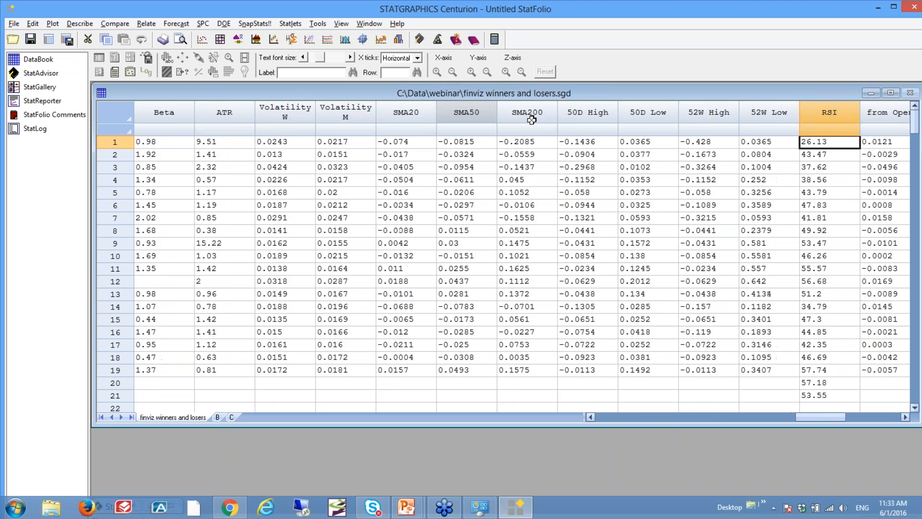
- Examine the remaining variables in the data sheet, from the from Open column through to the Winner column
key(Right)
key(Right)
key(Right)
key(Right)
key(Right)
key(Right)
key(Right)
key(Right)
key(Right)
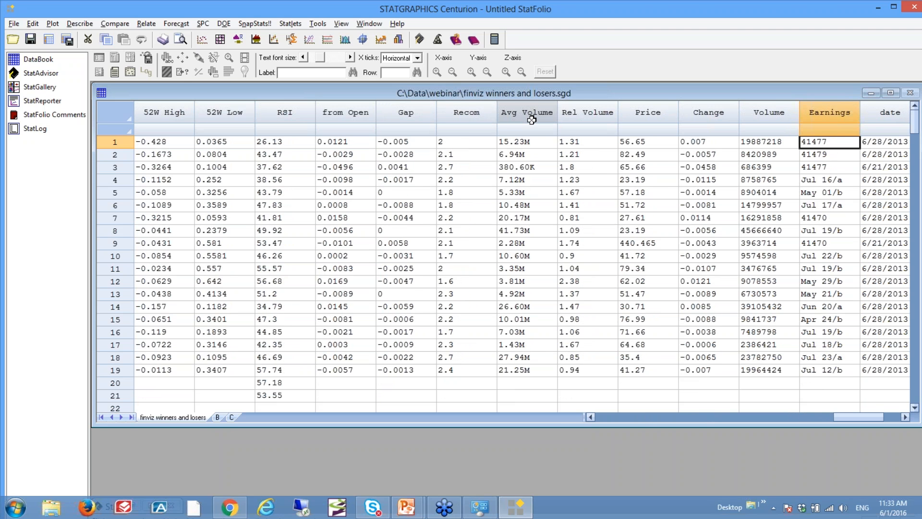
key(Right)
key(Right)
key(Right)
key(Right)
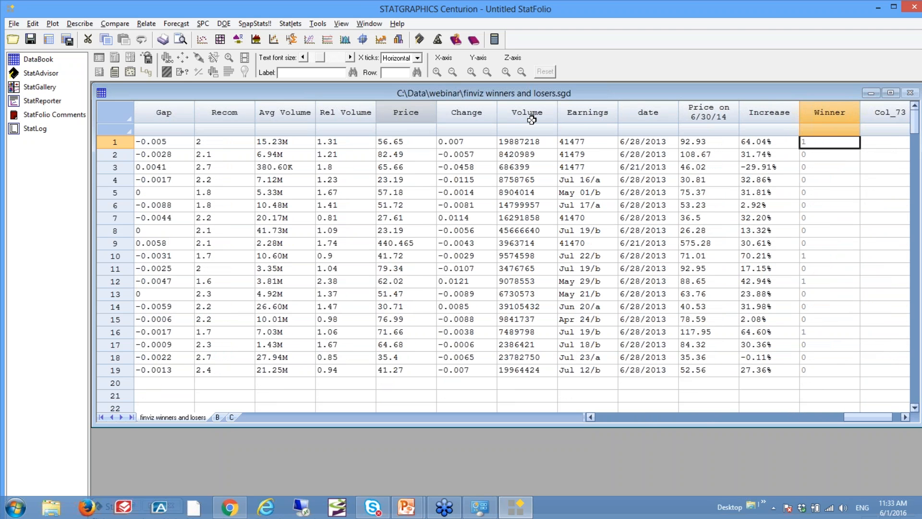
- Examine the date, Price on 6/30/14, Increase and Winner columns for the first stock
key(Left)
key(Left)
key(Left)
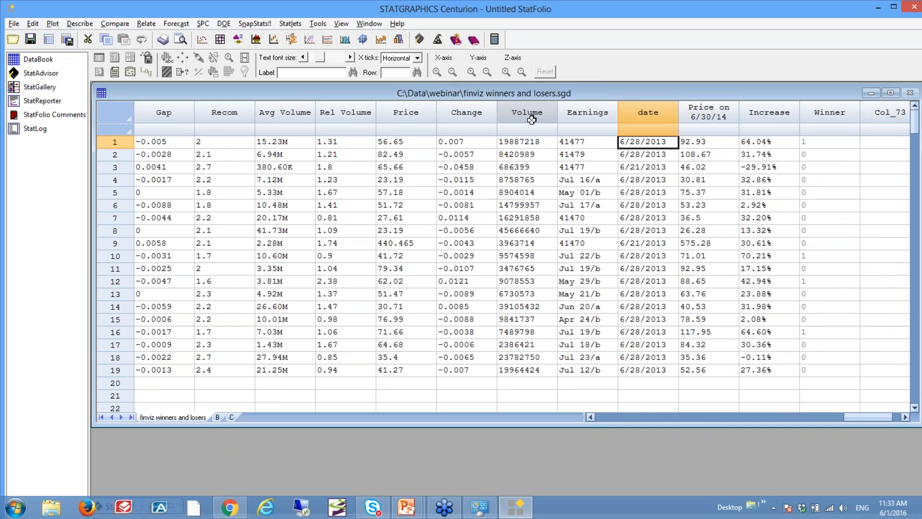
key(Right)
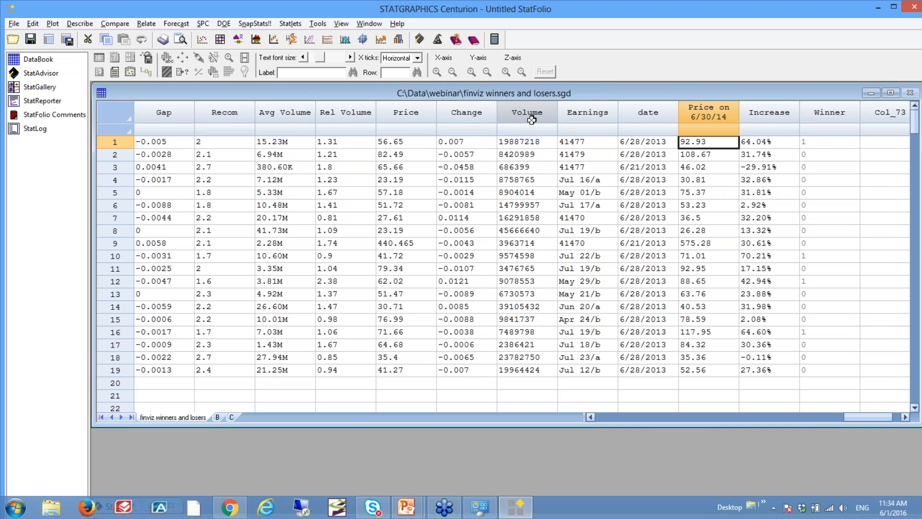
key(Right)
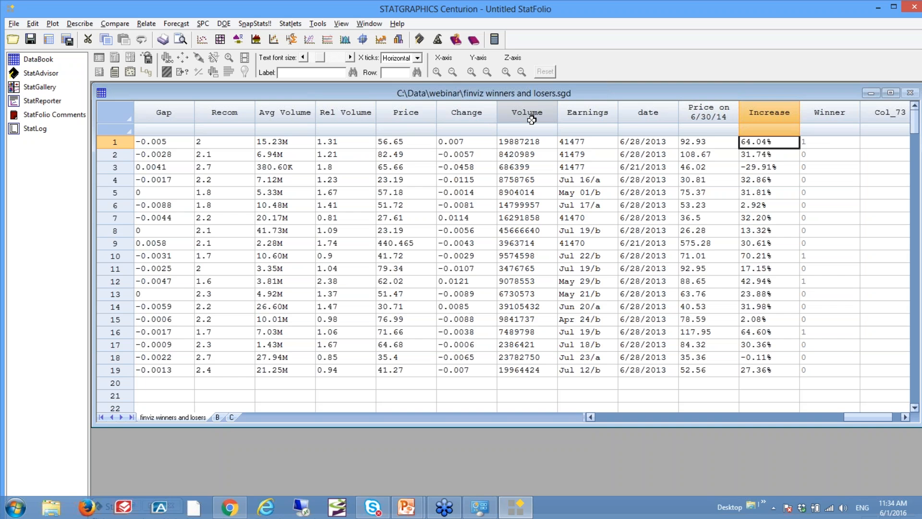
key(Right)
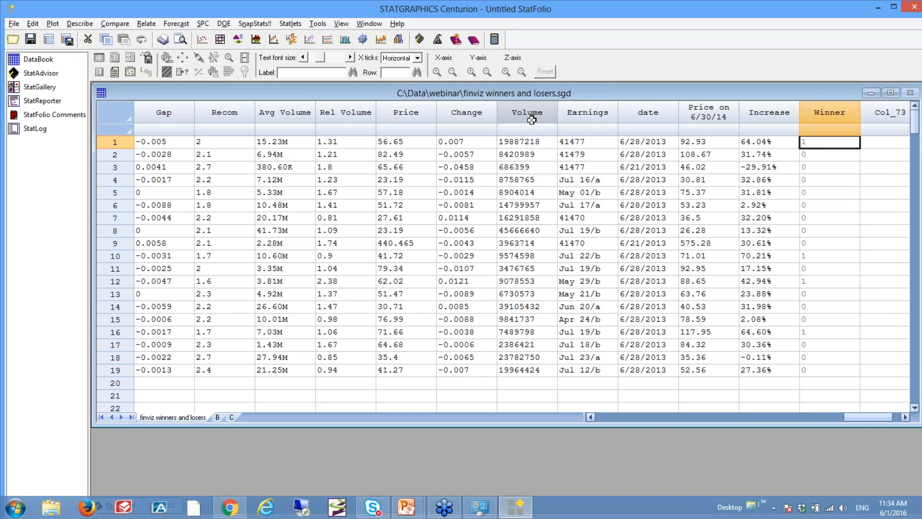
- Examine the Winner classifications down the column to row 16
key(Return)
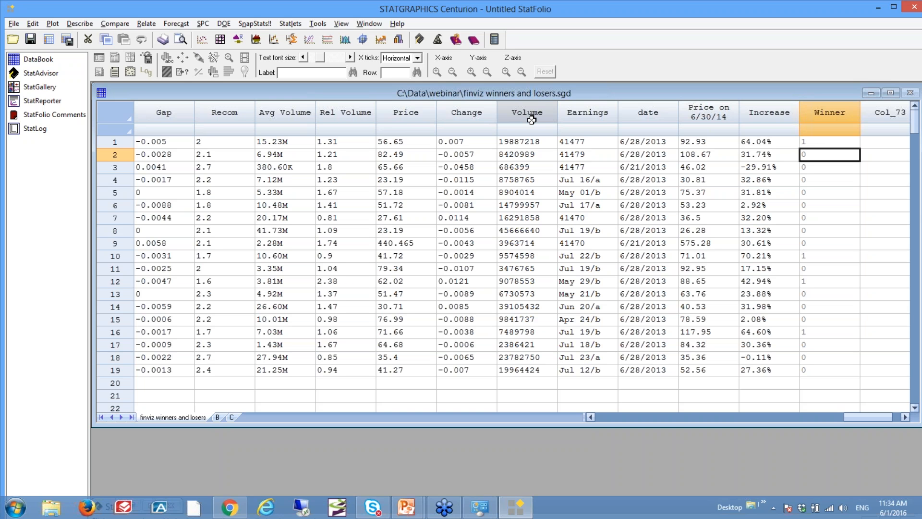
key(Up)
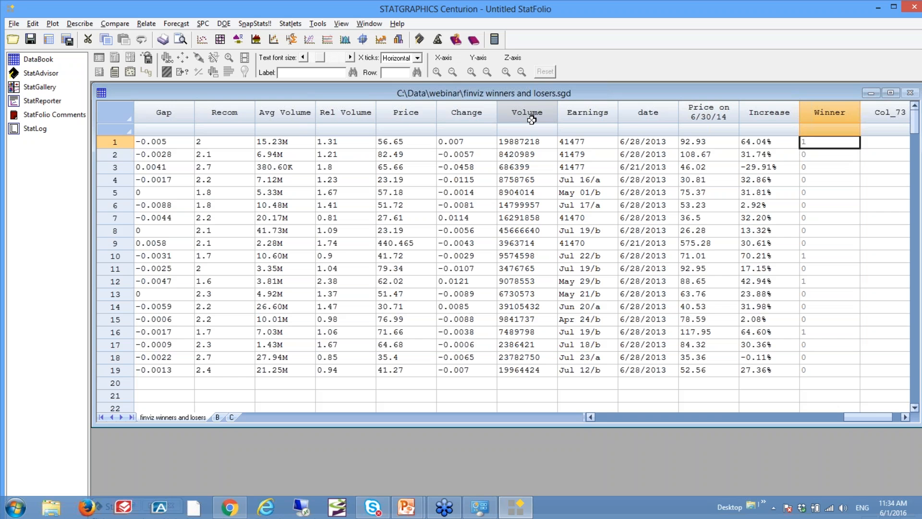
key(Down)
key(Down)
key(Down)
key(Down)
key(Down)
key(Down)
key(Down)
key(Down)
key(Down)
key(Down)
key(Down)
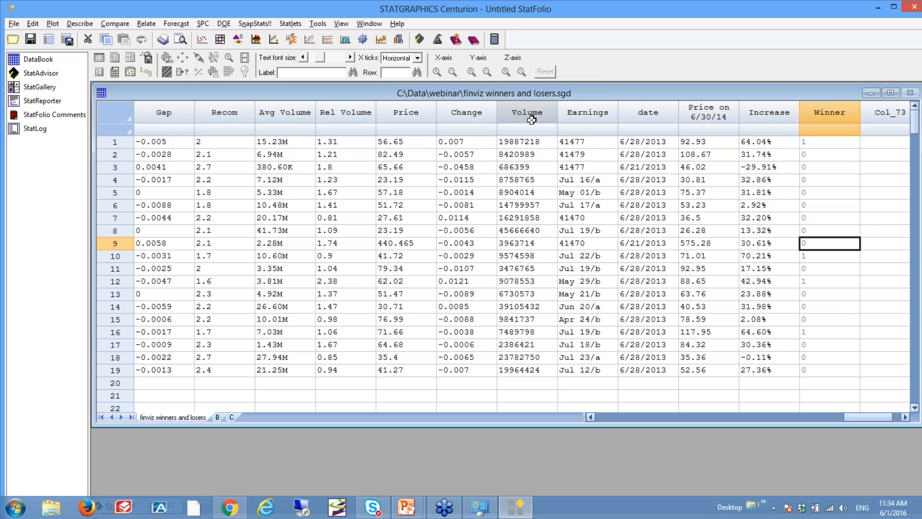
key(Down)
key(Down)
key(Down)
key(Down)
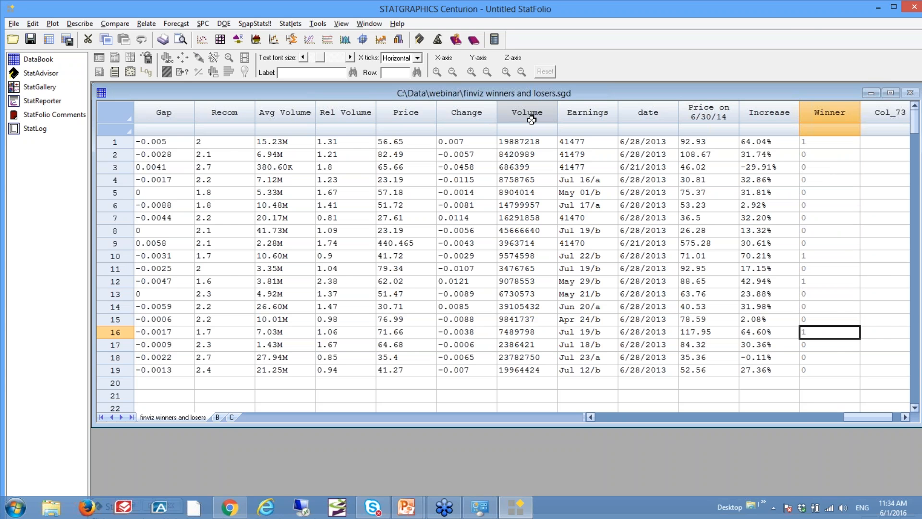
- Review the variables along row 16, from Winner back to Ticker
key(Left)
key(Left)
key(Left)
key(Left)
key(Left)
key(Left)
key(Left)
key(Left)
key(Left)
key(Left)
key(Left)
key(Left)
key(Left)
key(Left)
key(Left)
key(Left)
key(Left)
key(Left)
key(Left)
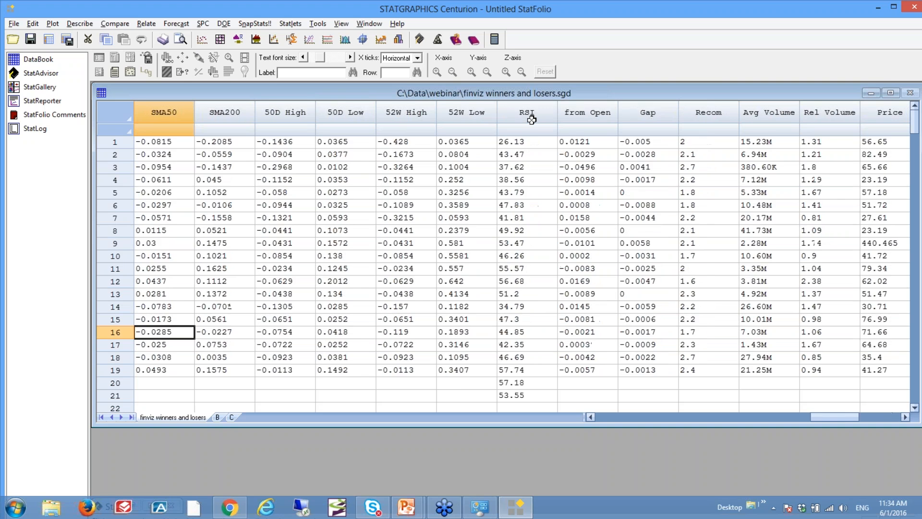
key(Left)
key(Left)
key(Left)
key(Left)
key(Left)
key(Left)
key(Left)
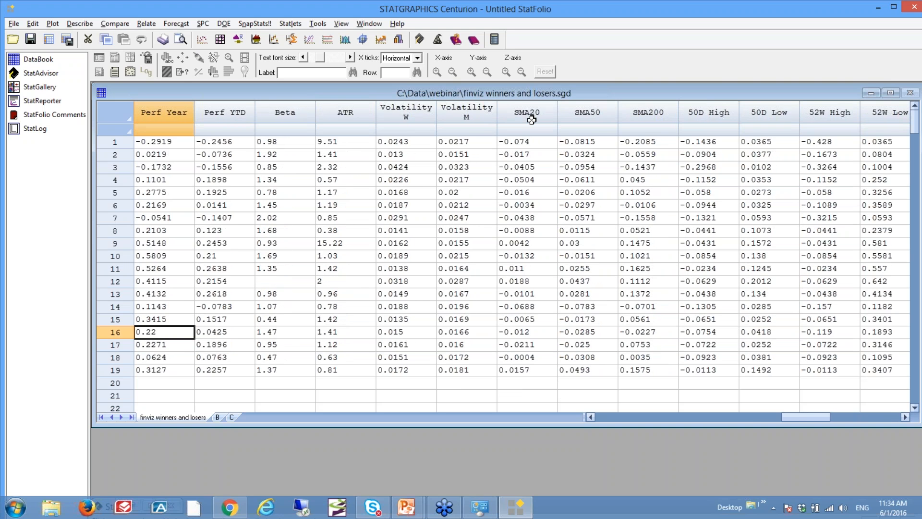
key(Left)
key(Left)
key(Left)
key(Left)
key(Left)
key(Left)
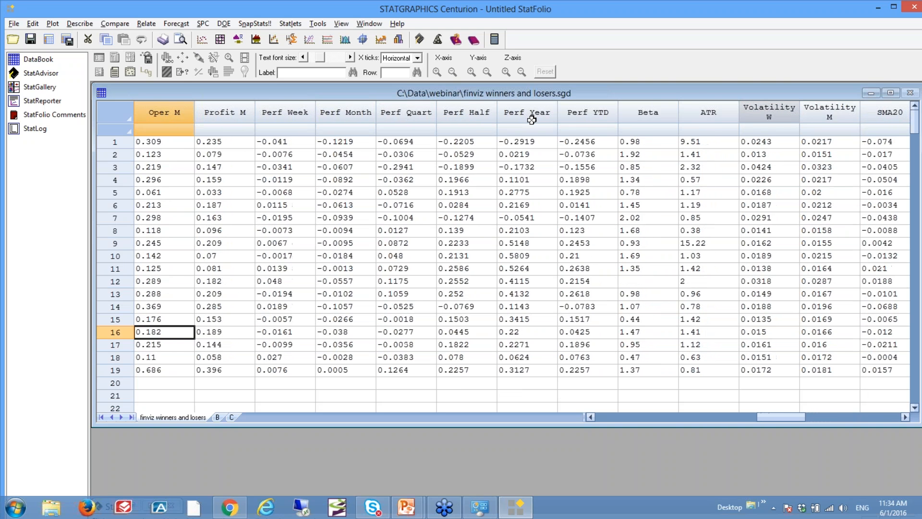
key(Left)
key(Left)
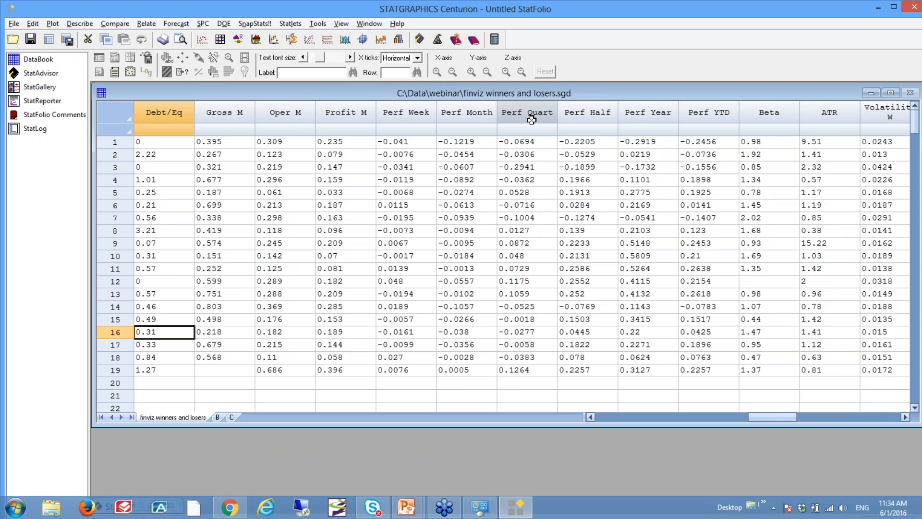
key(Left)
key(Left)
key(Left)
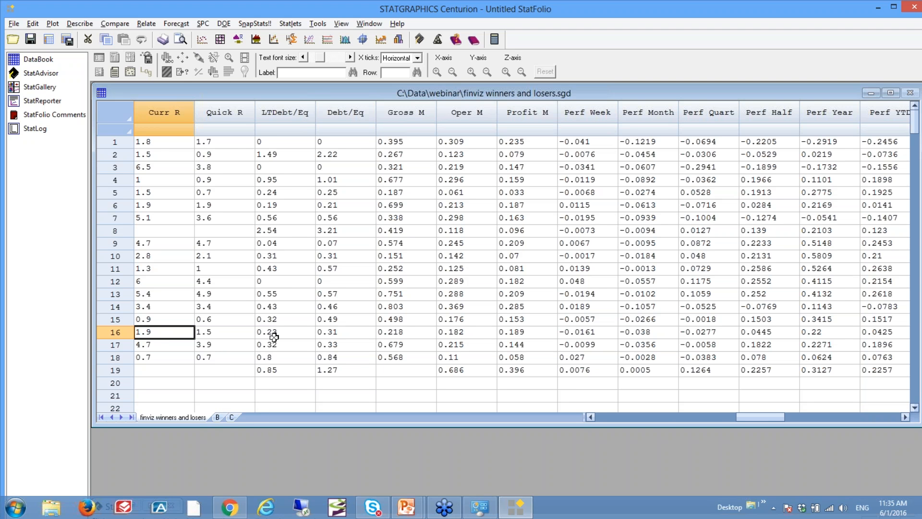
key(Left)
key(Left)
key(Left)
key(Left)
key(Left)
key(Left)
key(Left)
key(Left)
key(Left)
key(Left)
key(Left)
key(Left)
key(Left)
key(Left)
key(Left)
key(Left)
key(Left)
key(Left)
key(Left)
key(Left)
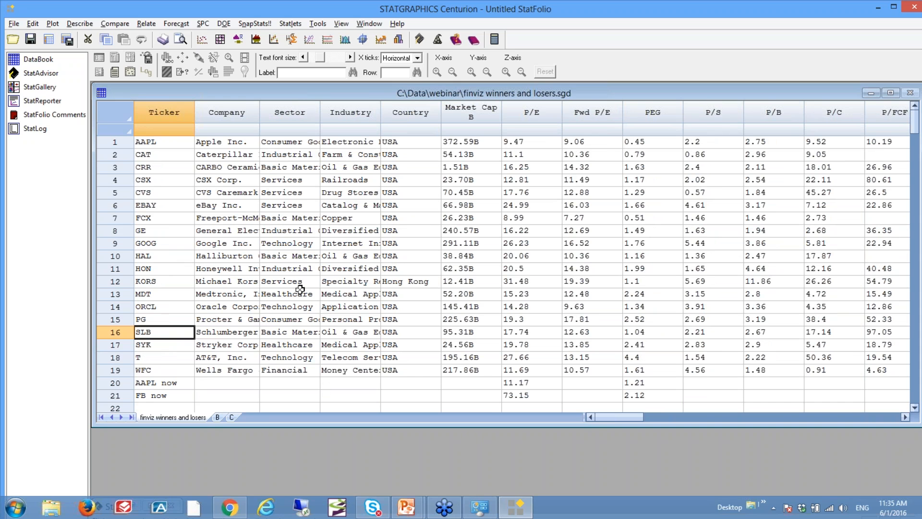
- Examine the AAPL now and FB now entries at the end of the Ticker column
key(Down)
key(Down)
key(Down)
key(Down)
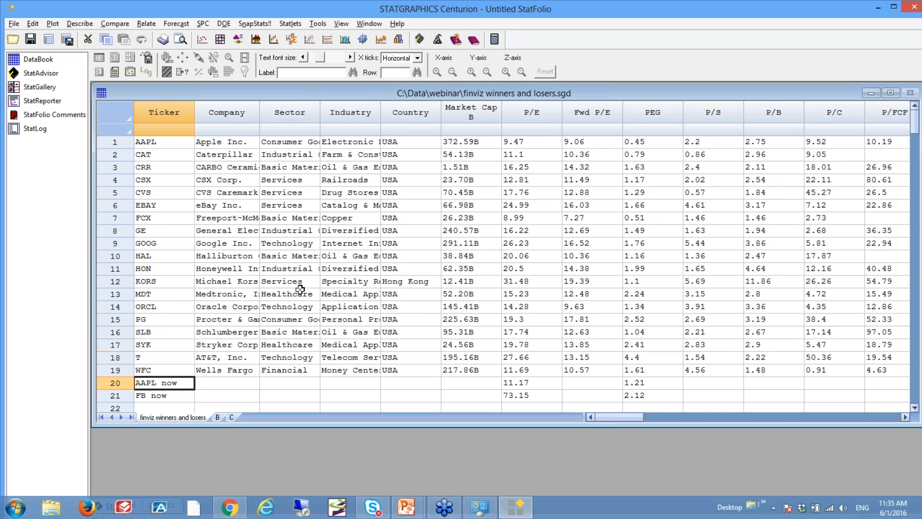
key(Down)
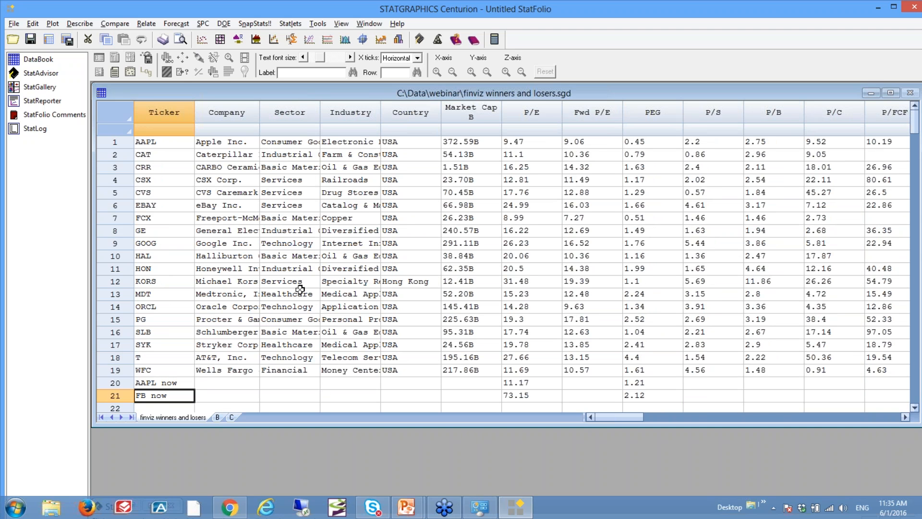
key(Up)
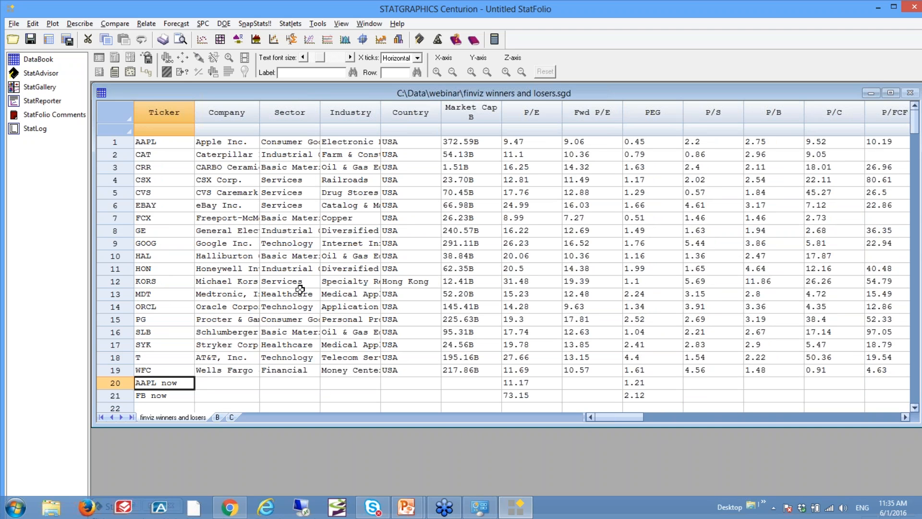
- Compare the P/E and PEG values of the AAPL now and FB now rows
key(Right)
key(Right)
key(Right)
key(Right)
key(Right)
key(Right)
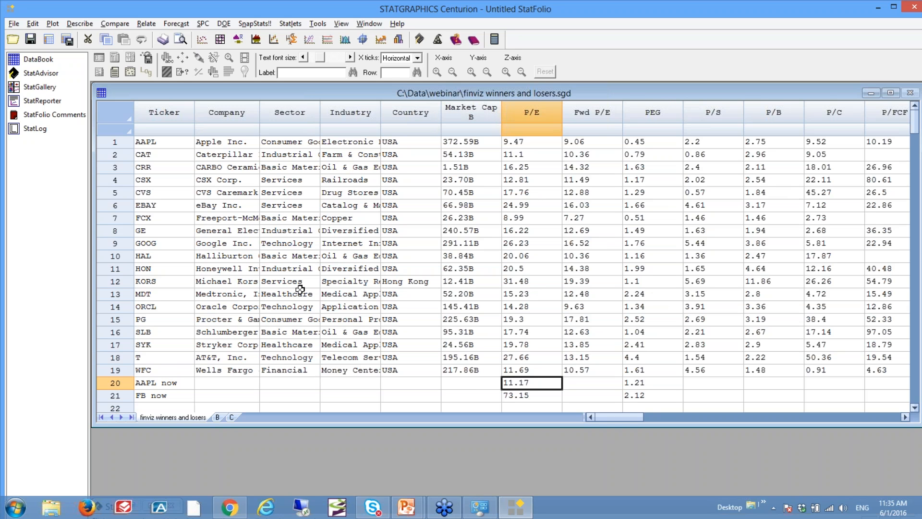
key(Down)
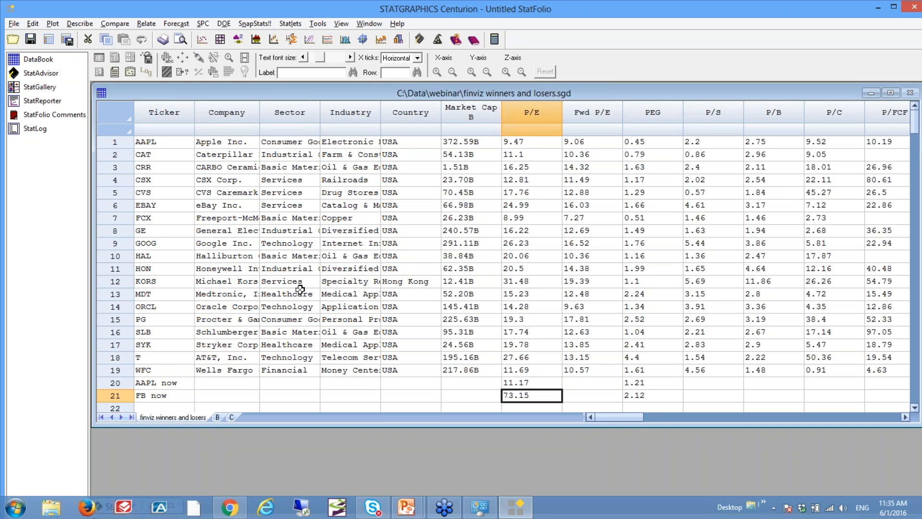
key(Right)
key(Right)
key(Up)
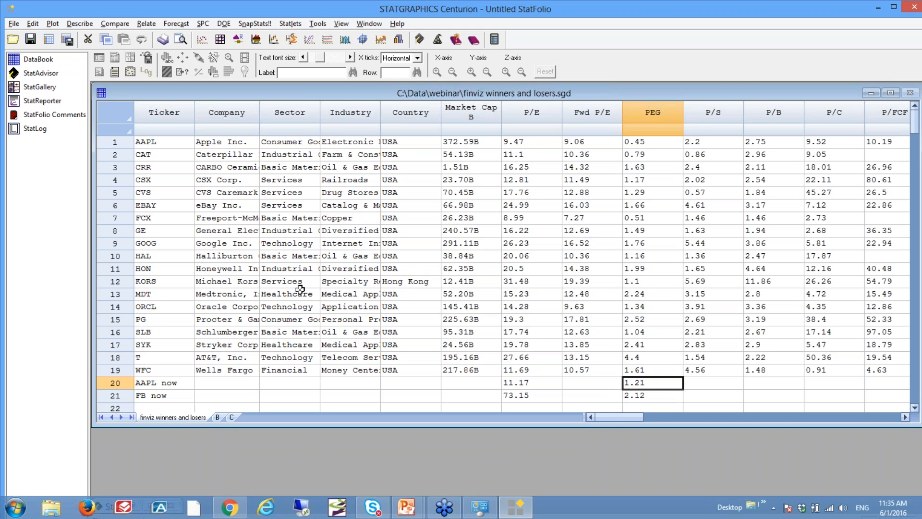
key(Down)
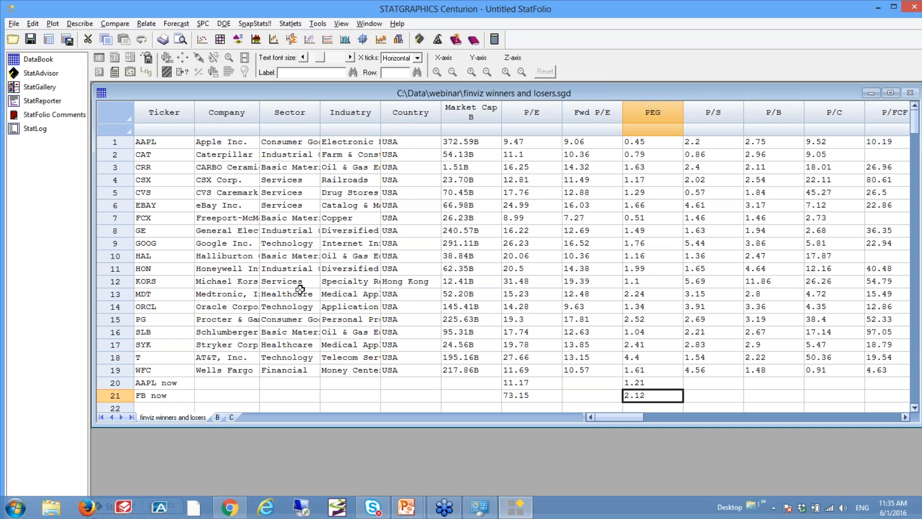
- Return to the Ticker column and review the two stocks in rows 20 and 21
key(Left)
key(Left)
key(Left)
key(Left)
key(Left)
key(Left)
key(Left)
key(Left)
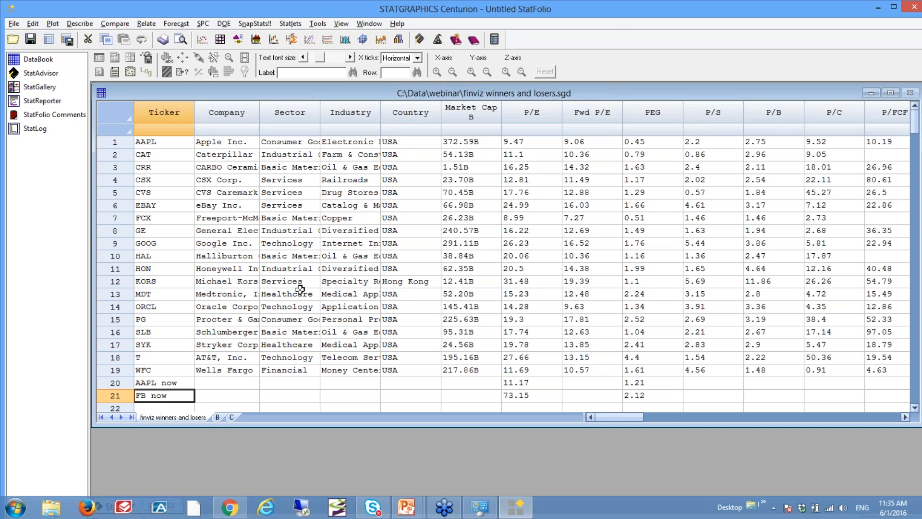
key(Up)
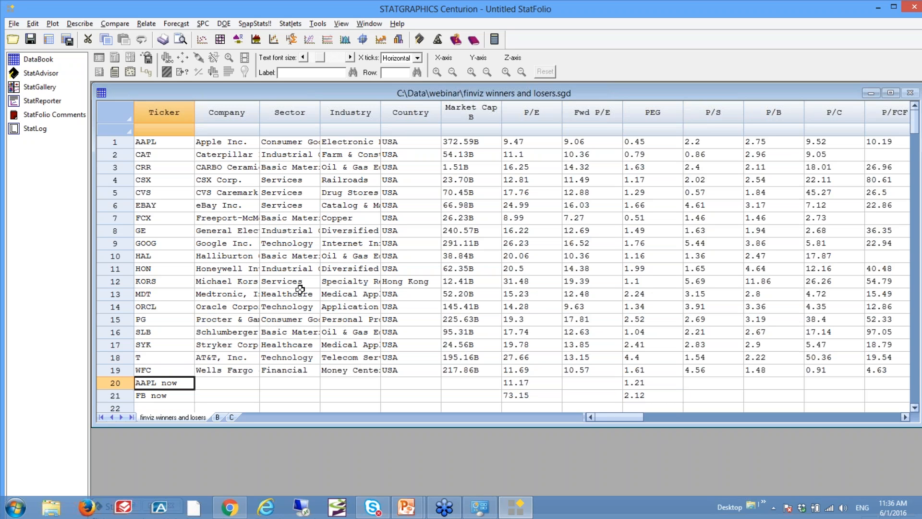
key(Down)
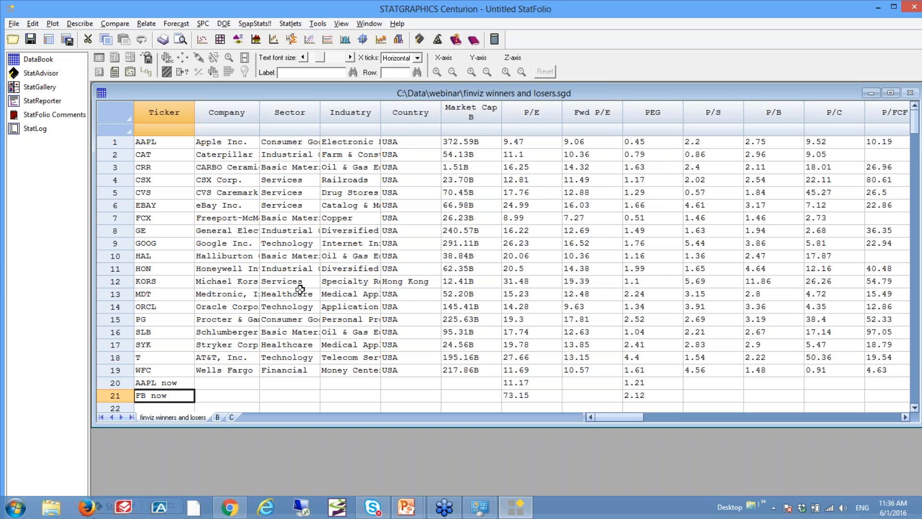
- Start a Discriminant Analysis with Winner as the classification factor
click(146, 24)
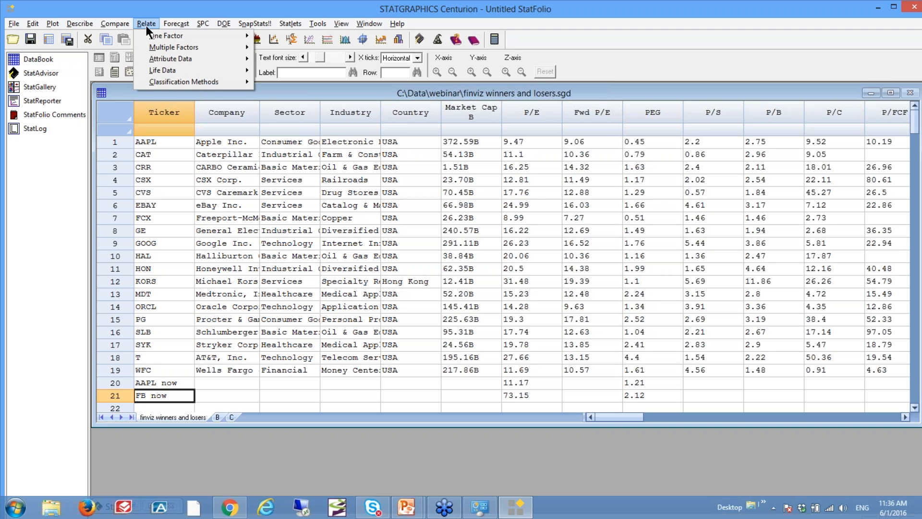
mouse_move(192, 82)
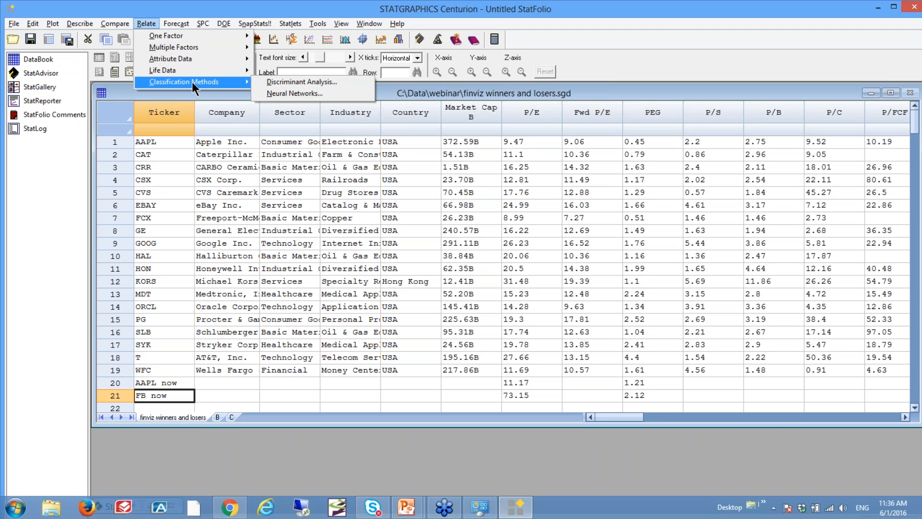
click(298, 82)
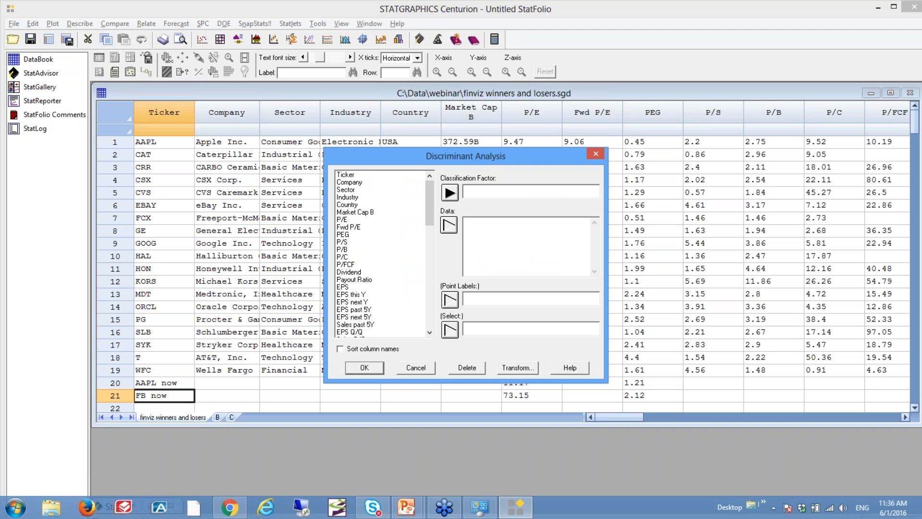
drag(429, 208, 426, 322)
click(350, 333)
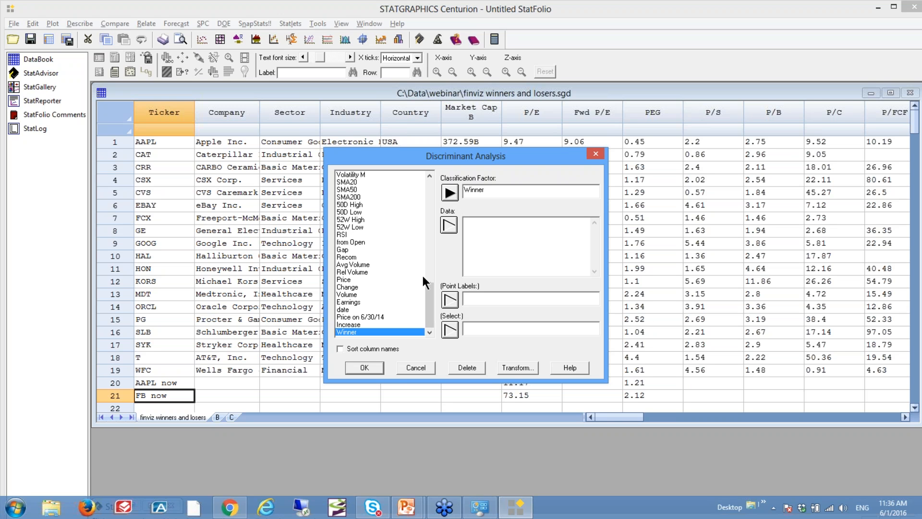
- Add P/E, PEG and ROA as data variables of the discriminant analysis
drag(426, 292, 418, 183)
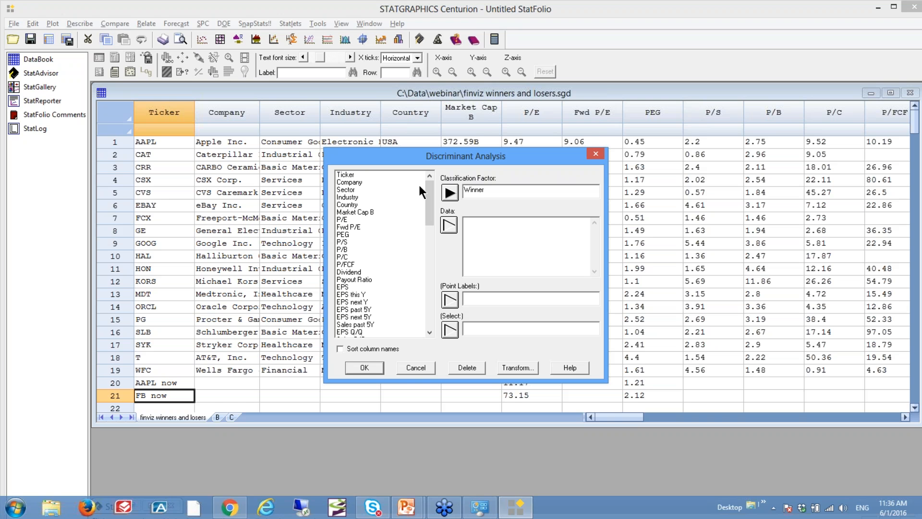
click(346, 220)
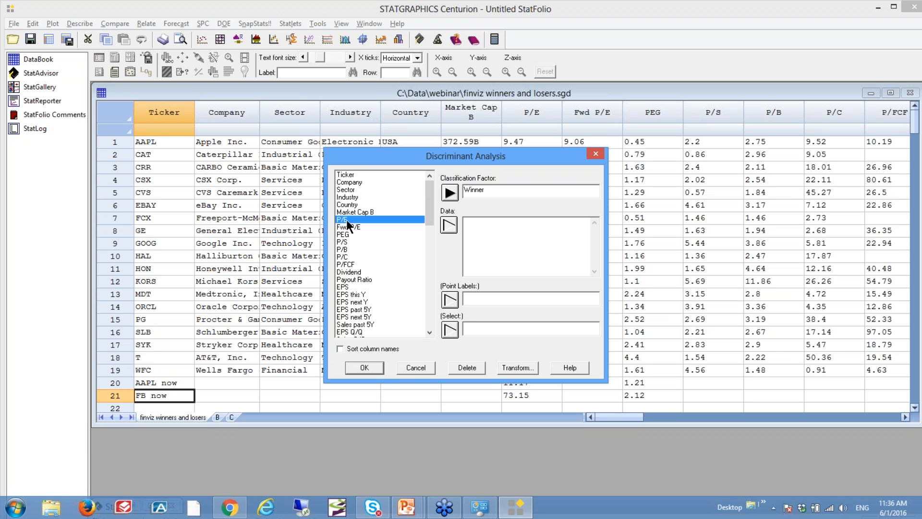
click(450, 225)
click(345, 235)
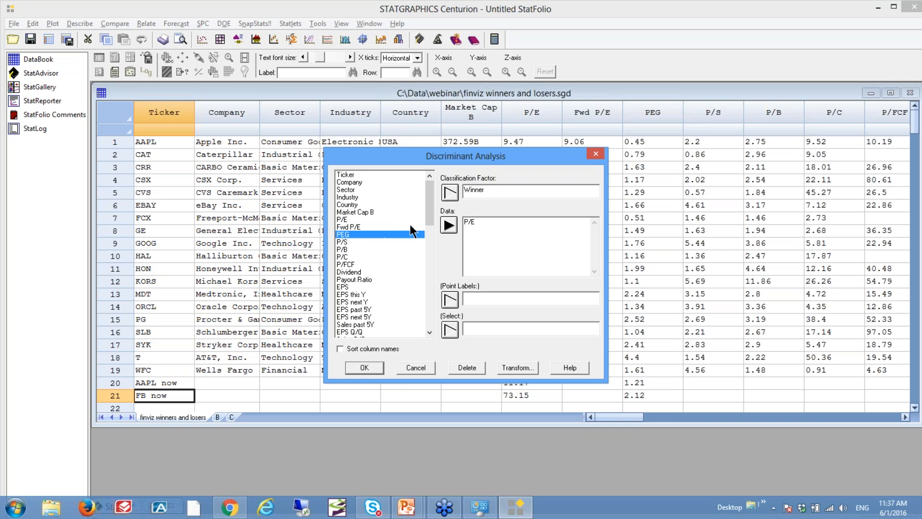
click(449, 224)
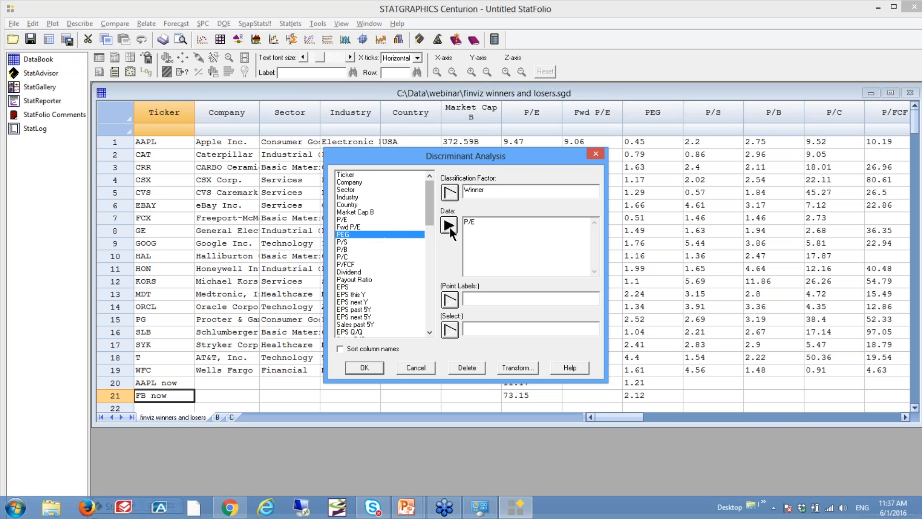
click(429, 331)
drag(428, 331, 429, 332)
click(358, 256)
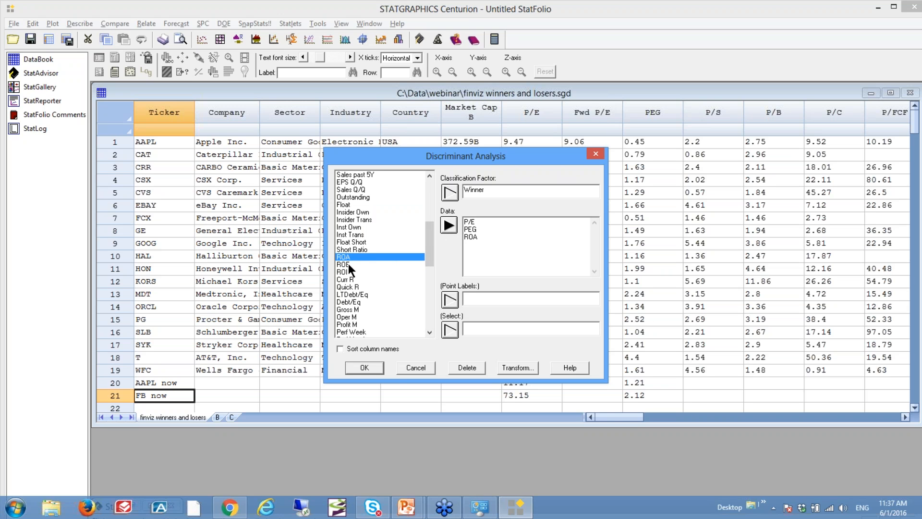
- Add ROE and ROI to the data variables of the discriminant analysis
click(348, 264)
click(448, 225)
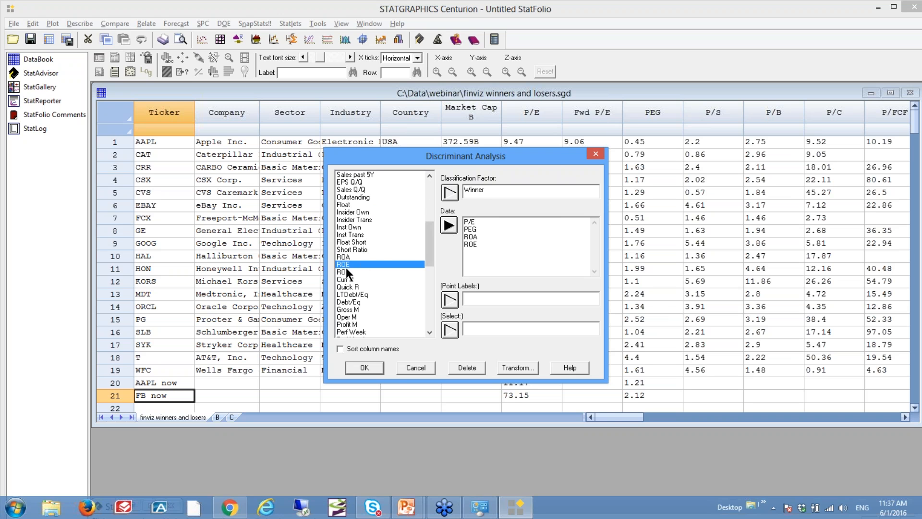
click(345, 271)
click(449, 226)
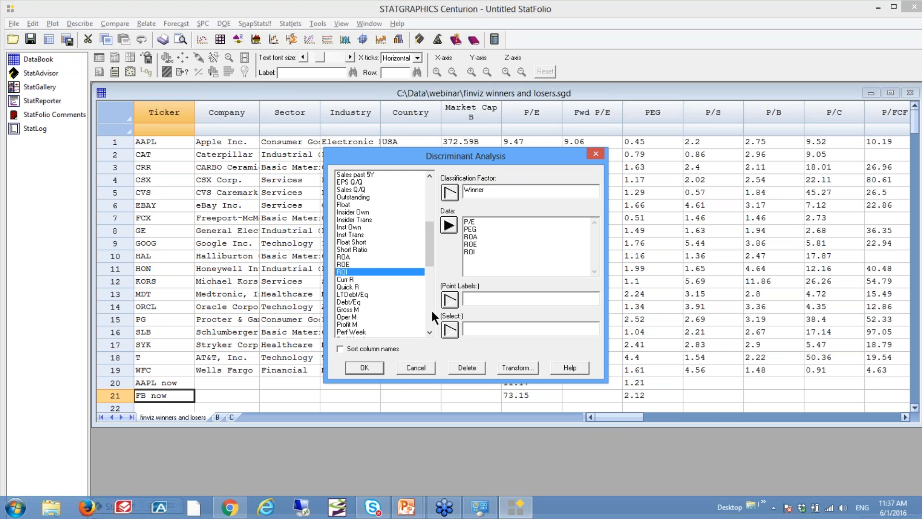
- Add RSI and Recom to the data variables of the discriminant analysis
click(430, 333)
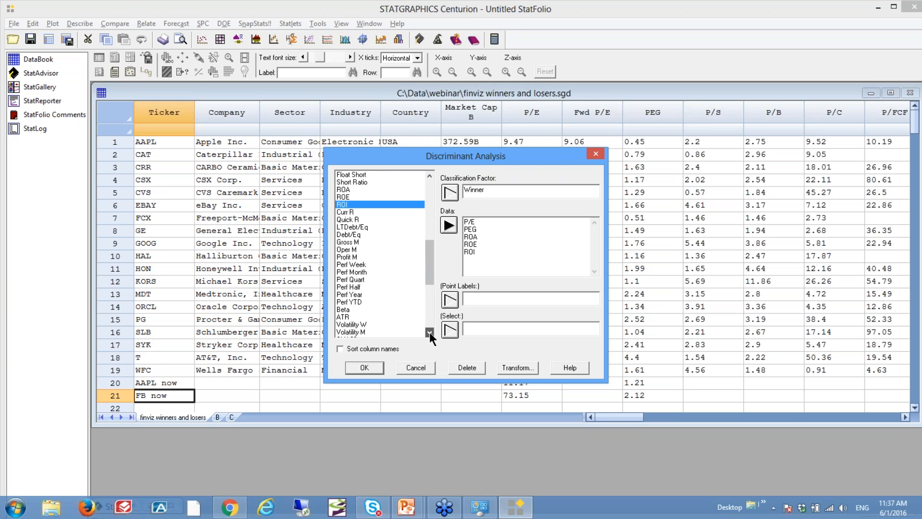
click(429, 332)
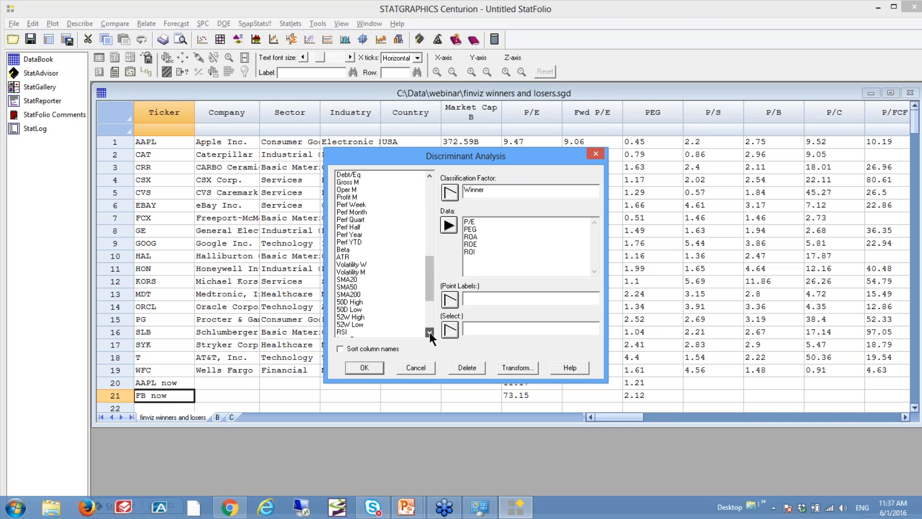
click(430, 333)
click(340, 317)
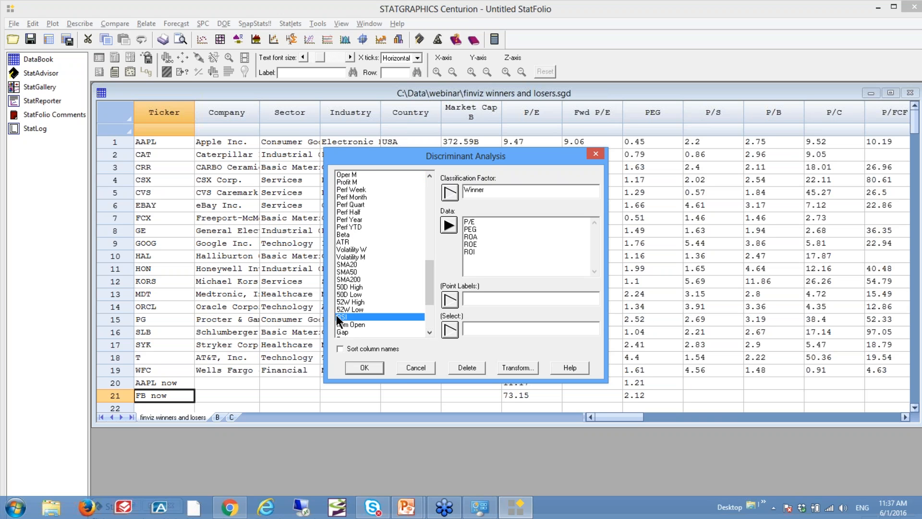
click(449, 226)
drag(432, 284, 431, 307)
click(356, 264)
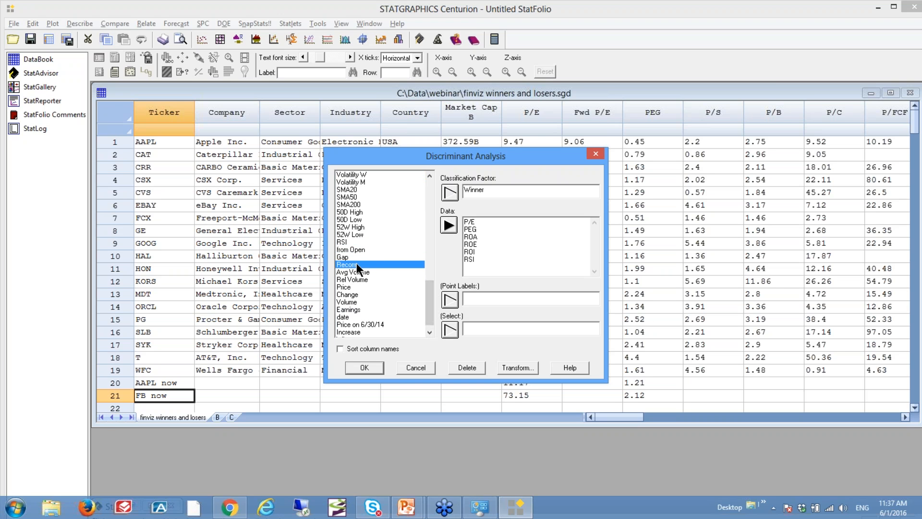
click(446, 226)
click(597, 222)
- Run the discriminant analysis with the All Variables fit and the preselected tables and graphs
click(365, 367)
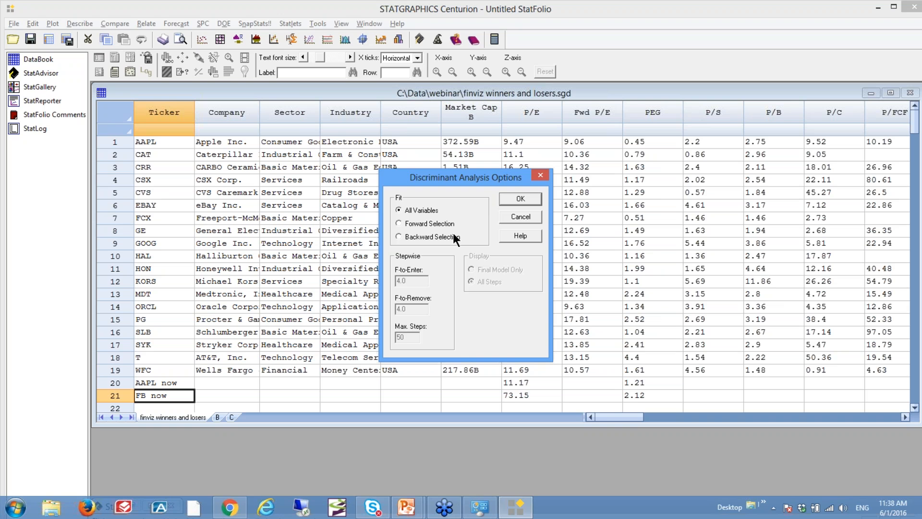
click(511, 200)
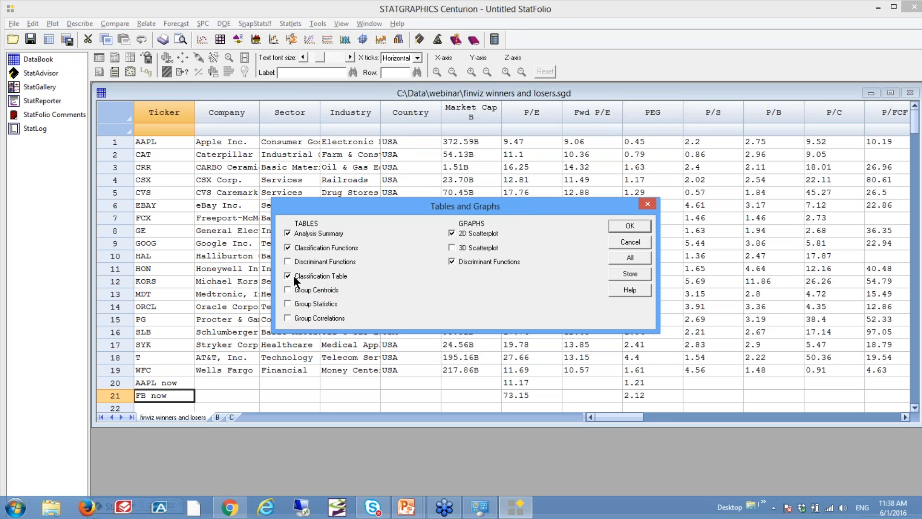
click(630, 226)
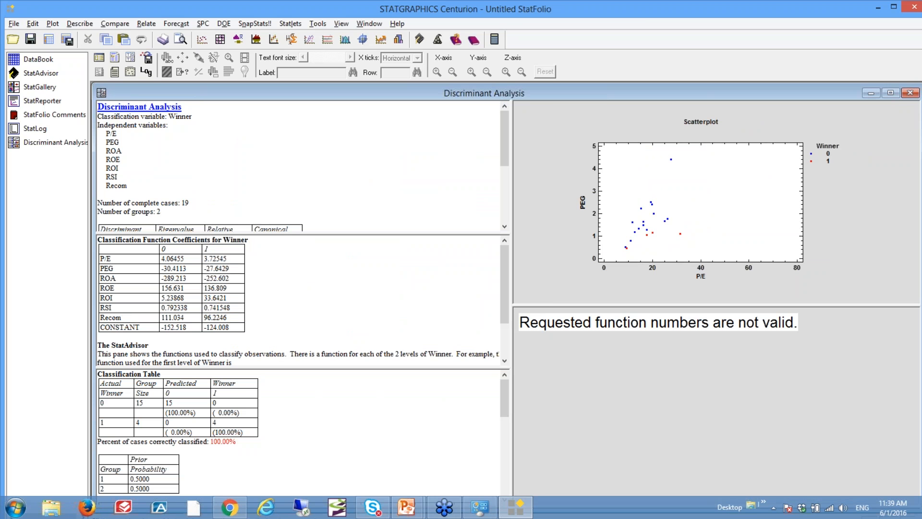
- Enlarge the analysis summary and examine the number of complete cases, number of groups and the discriminant function's P-value
double_click(329, 172)
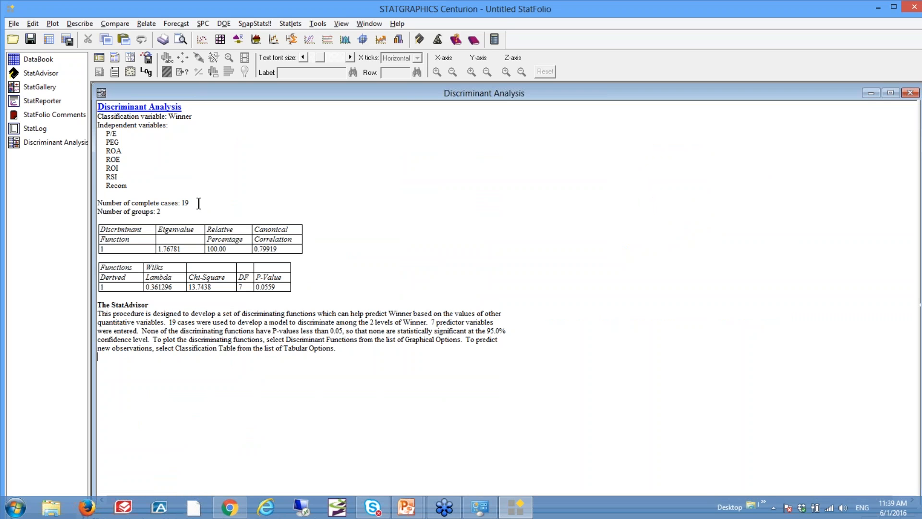
drag(189, 203, 105, 203)
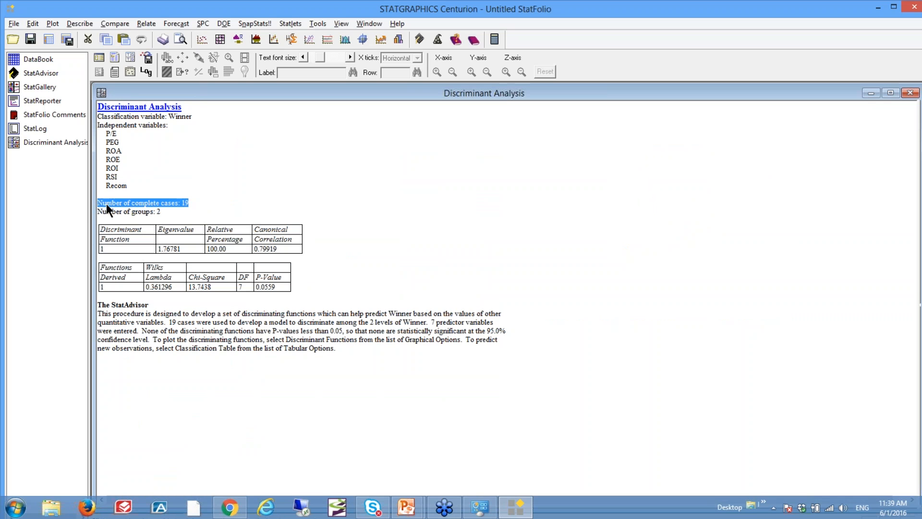
drag(181, 211, 82, 209)
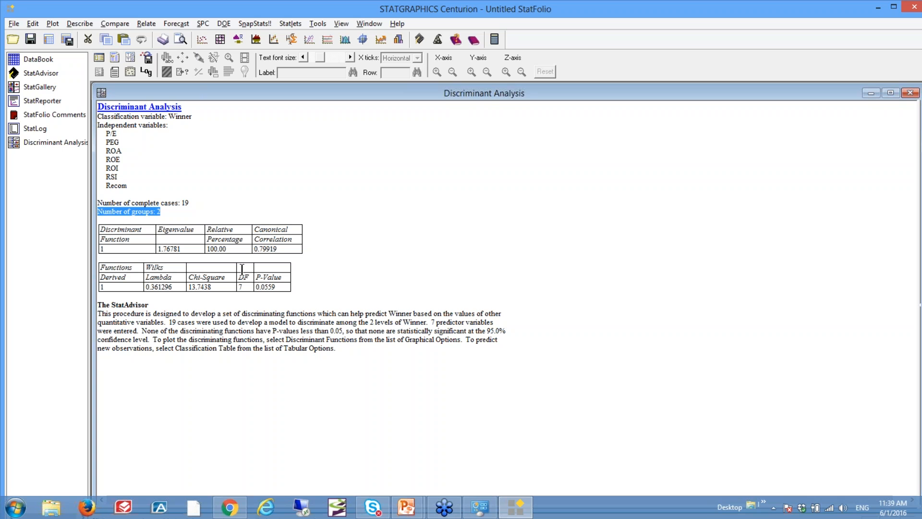
drag(288, 287, 255, 288)
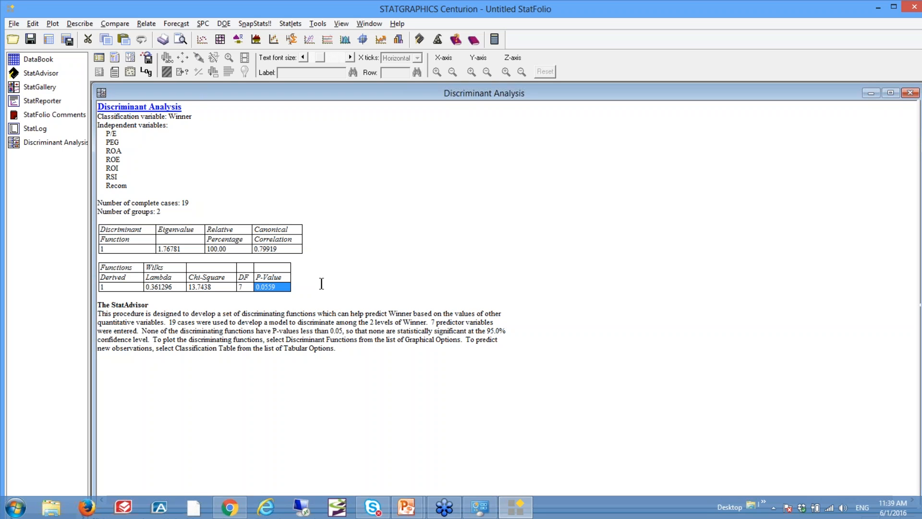
click(345, 278)
- Add the Discriminant Functions table to the analysis and enlarge its pane
click(129, 65)
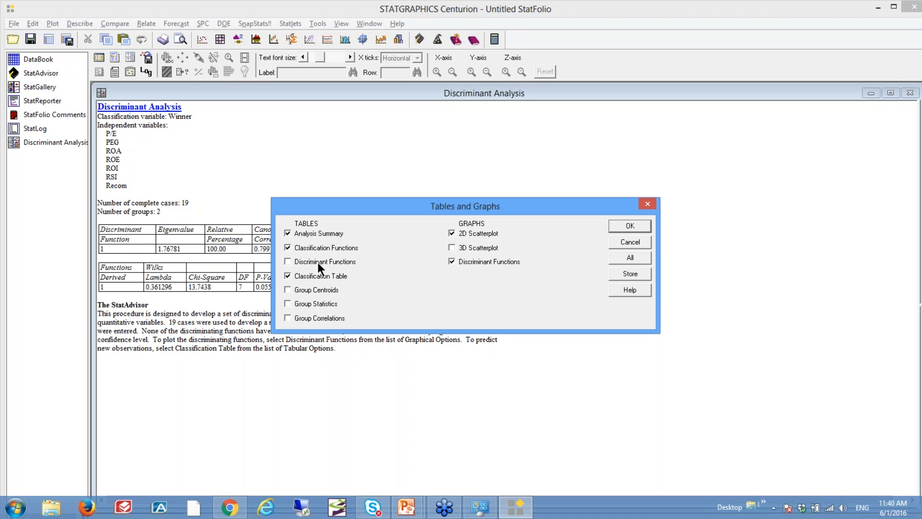
click(630, 226)
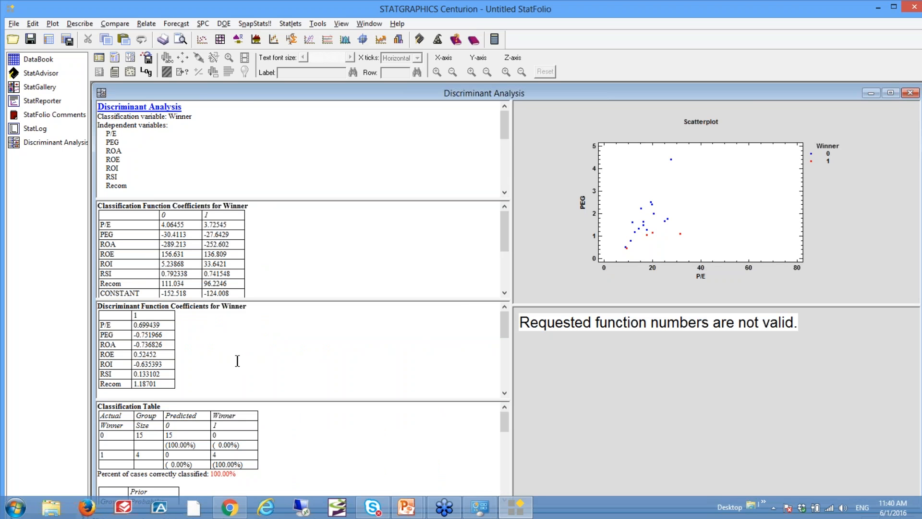
double_click(237, 361)
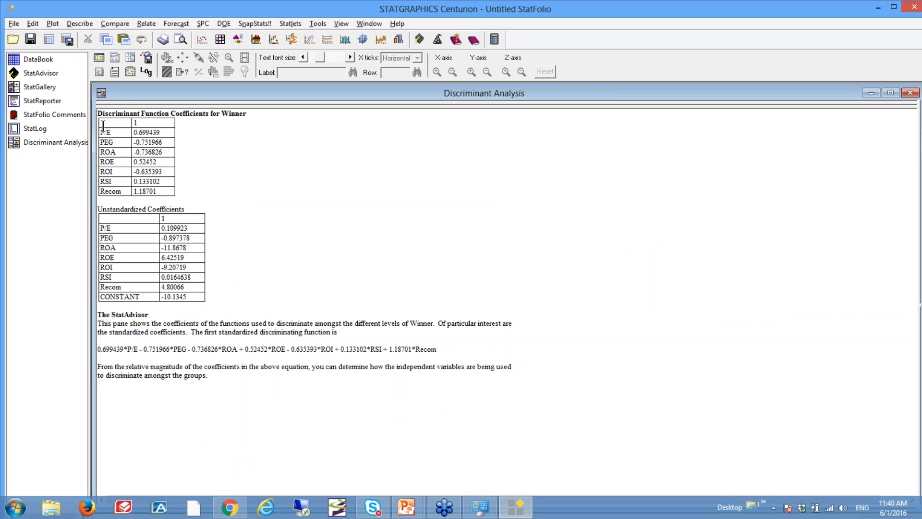
- Examine the standardized discriminant function coefficients for Winner, then restore the view of all panes
drag(103, 126, 175, 186)
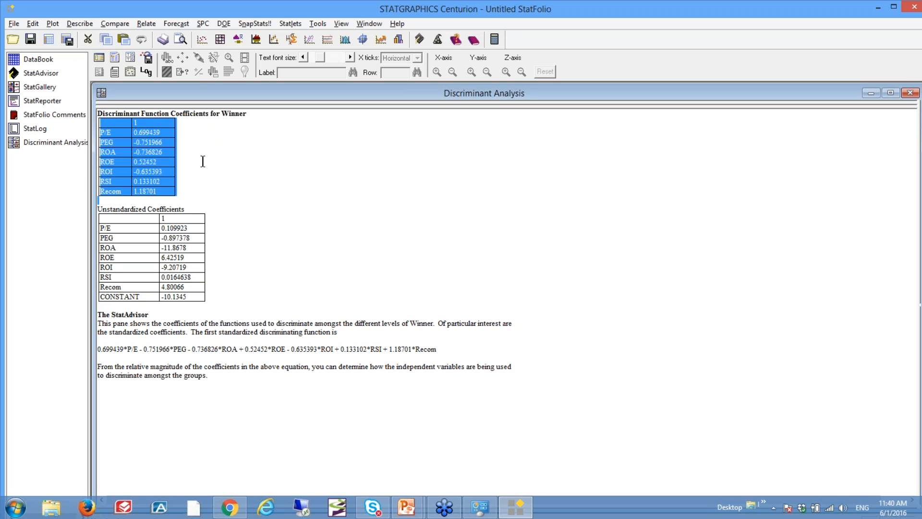
click(170, 136)
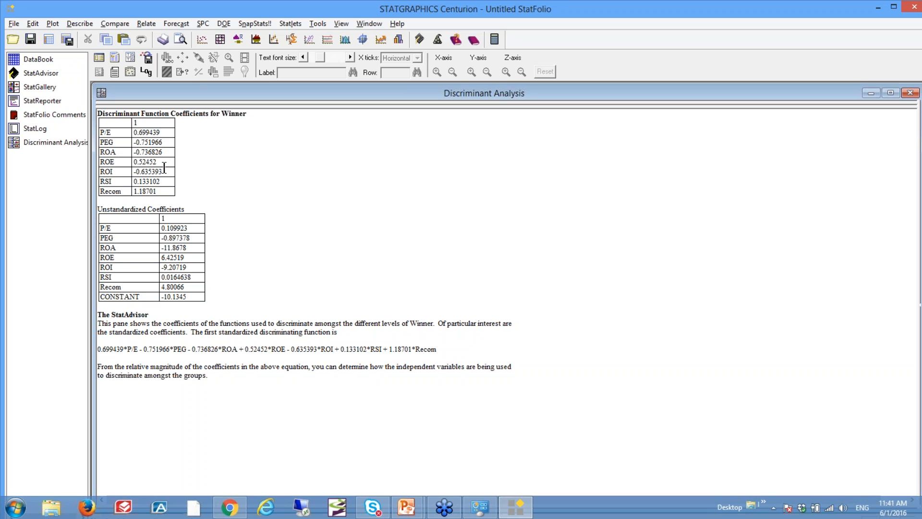
click(163, 181)
double_click(399, 231)
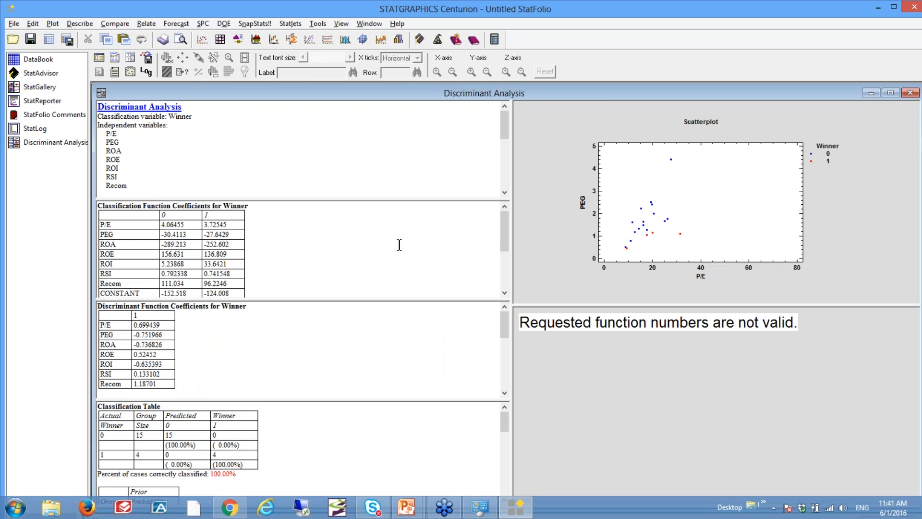
- Enlarge the Classification Table, examine the actual versus predicted winners and the row-by-row classifications, and restore the view of all panes
double_click(364, 451)
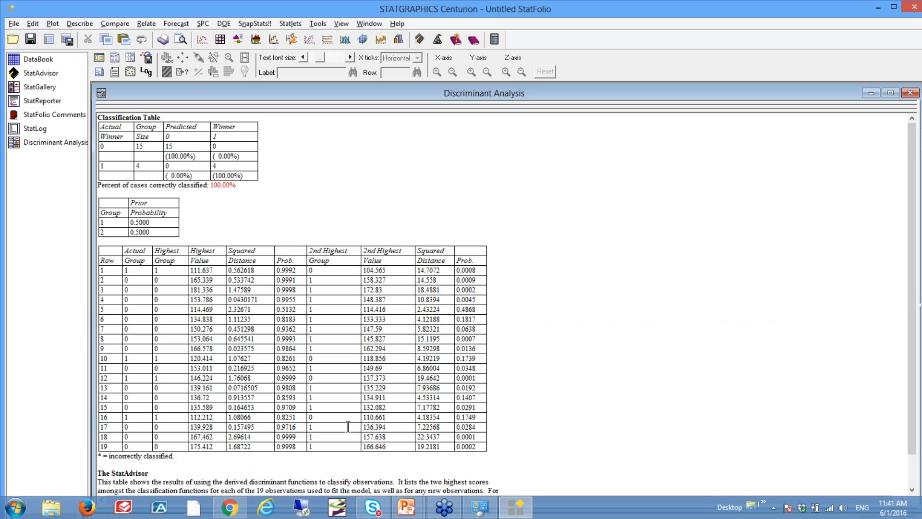
drag(94, 127, 95, 181)
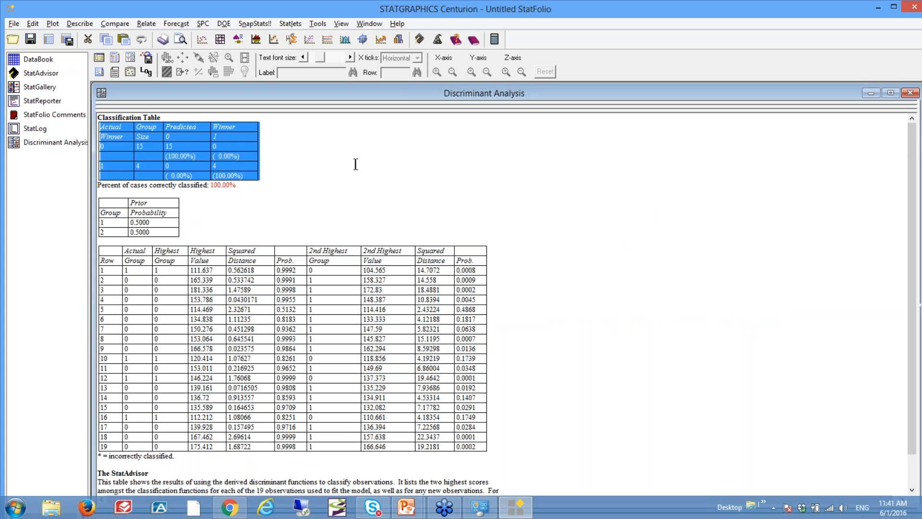
click(309, 186)
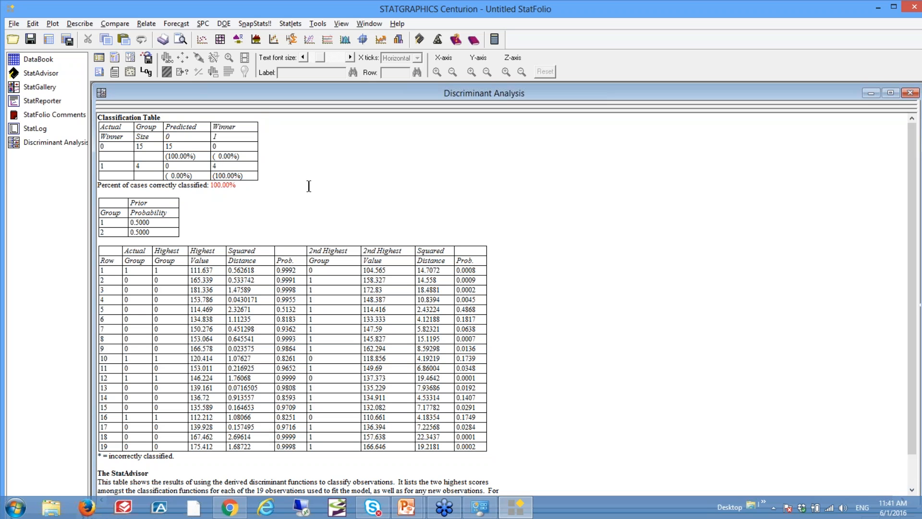
click(149, 165)
click(222, 167)
scroll(913, 241, down, 1)
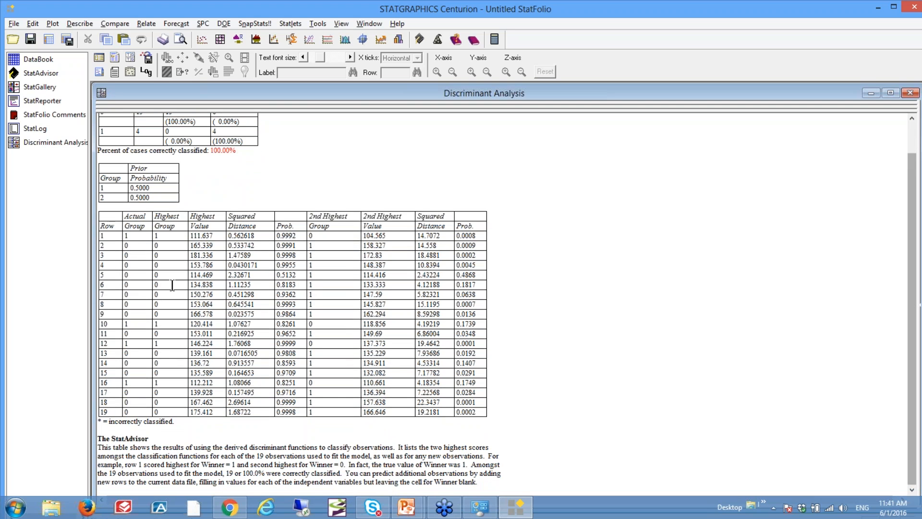
drag(103, 219, 88, 417)
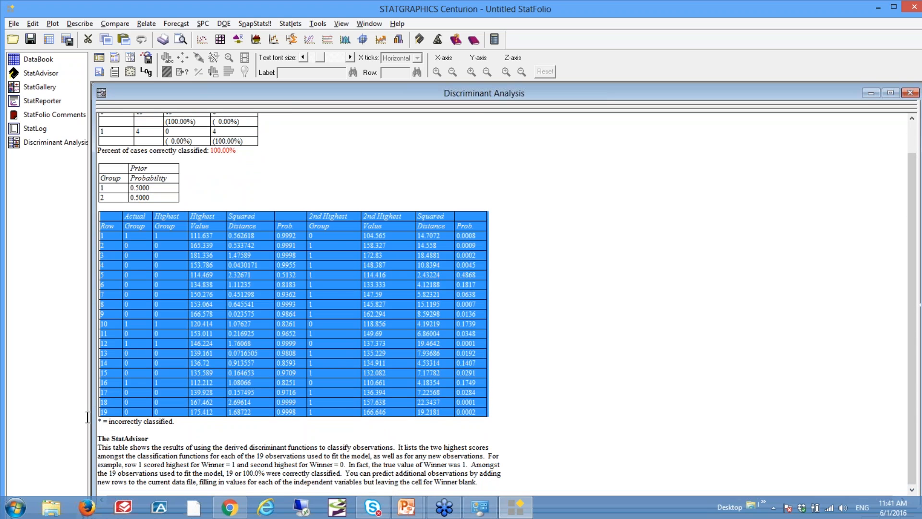
double_click(451, 175)
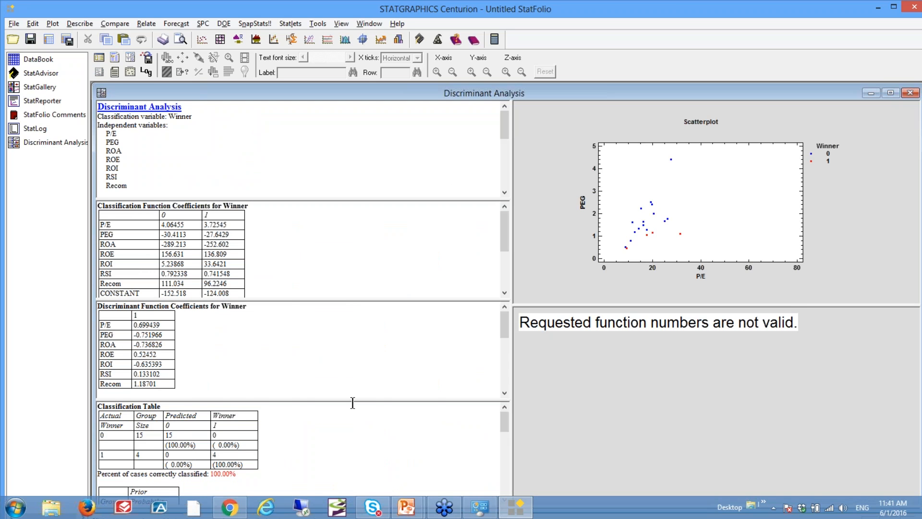
- Enlarge the Classification Table and set its row labels to the Ticker column
double_click(349, 442)
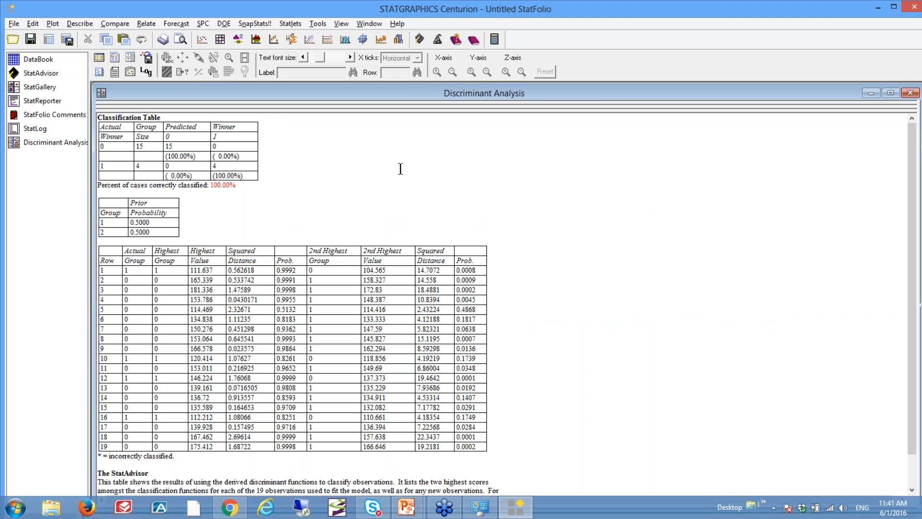
right_click(325, 178)
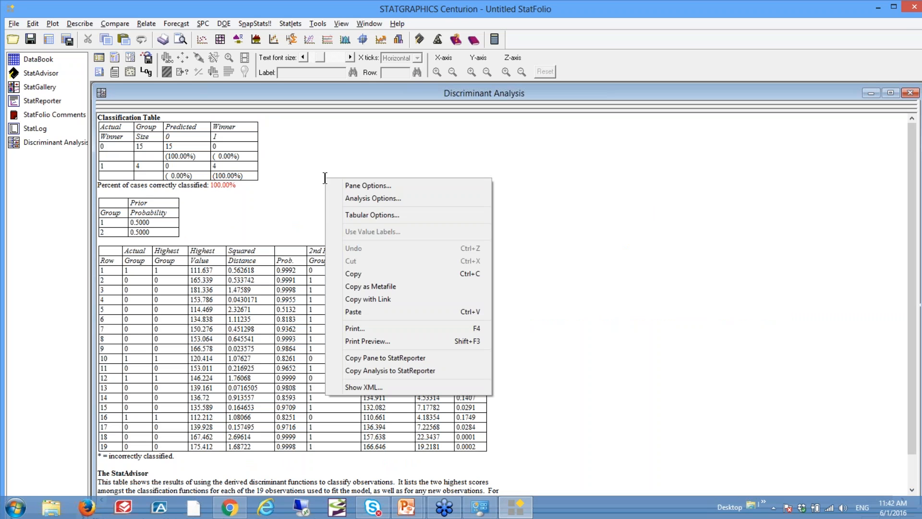
click(395, 215)
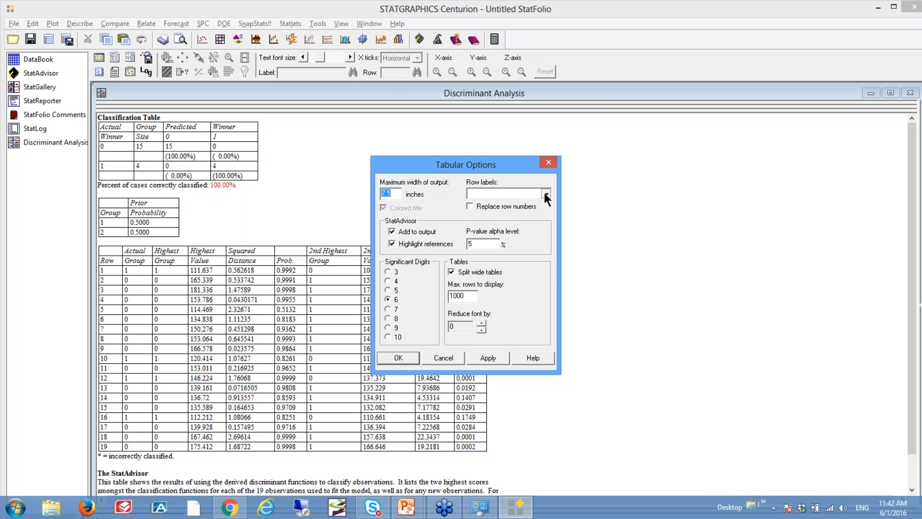
click(544, 192)
click(512, 209)
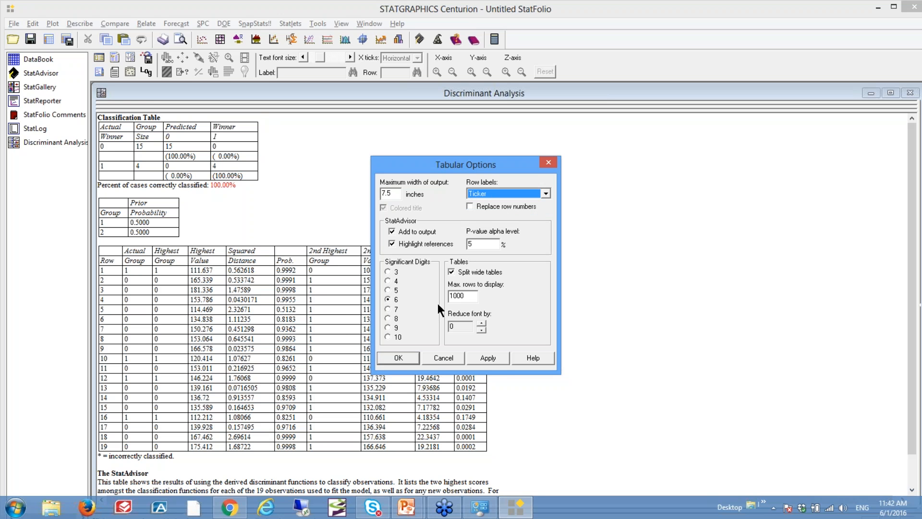
click(410, 353)
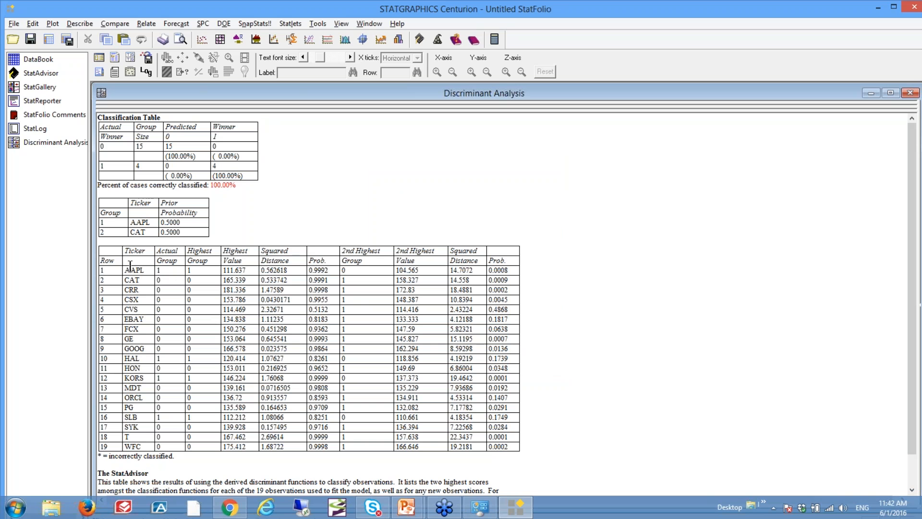
- Examine the classifications of the AAPL and SLB rows, then restore the view of all panes
drag(126, 269, 488, 267)
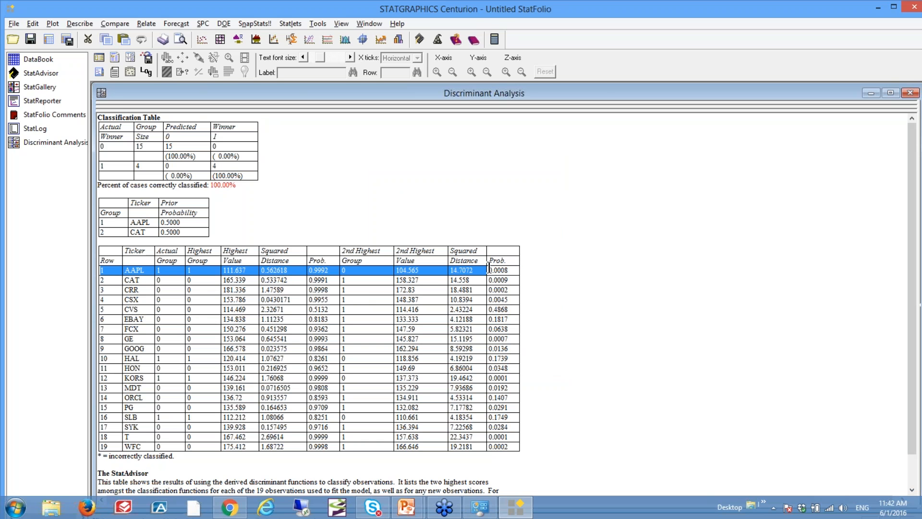
click(160, 270)
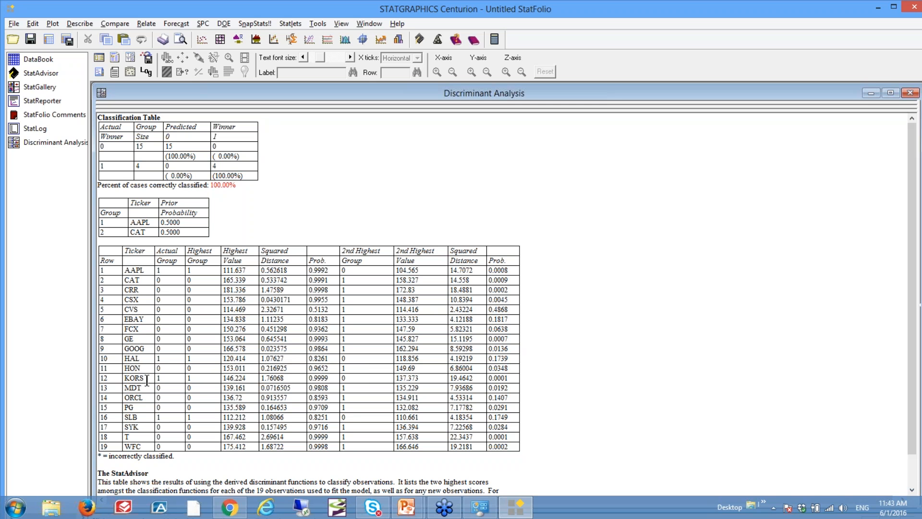
click(148, 417)
double_click(618, 238)
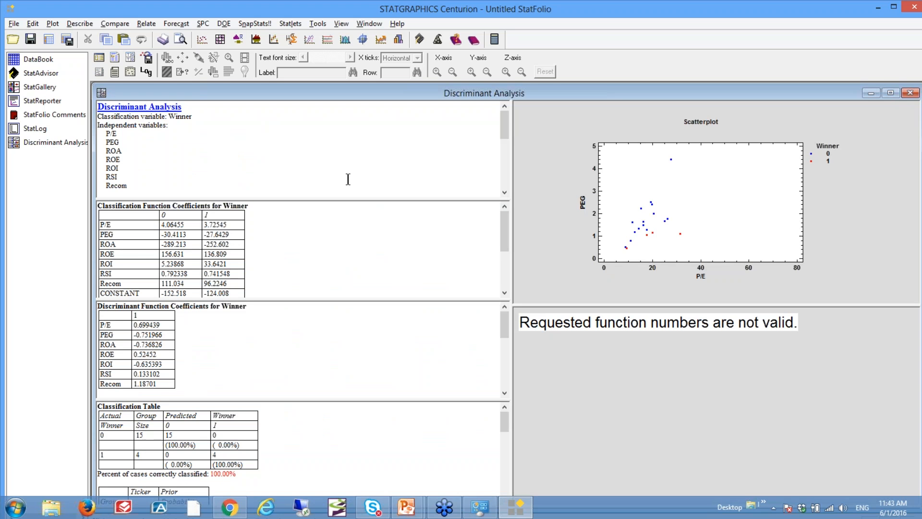
- Enlarge the Classification Function Coefficients, refit the discriminant analysis with Forward Selection of variables, and restore the view of all panes
double_click(350, 221)
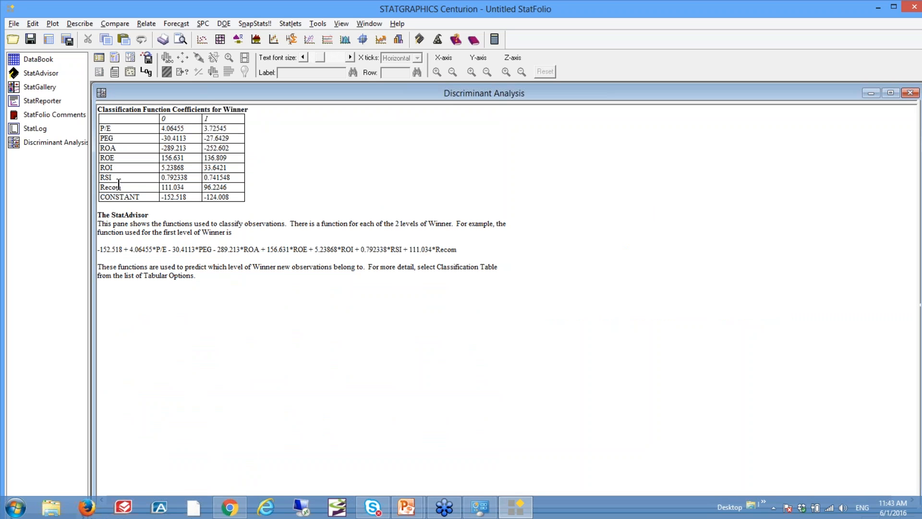
click(470, 247)
right_click(437, 125)
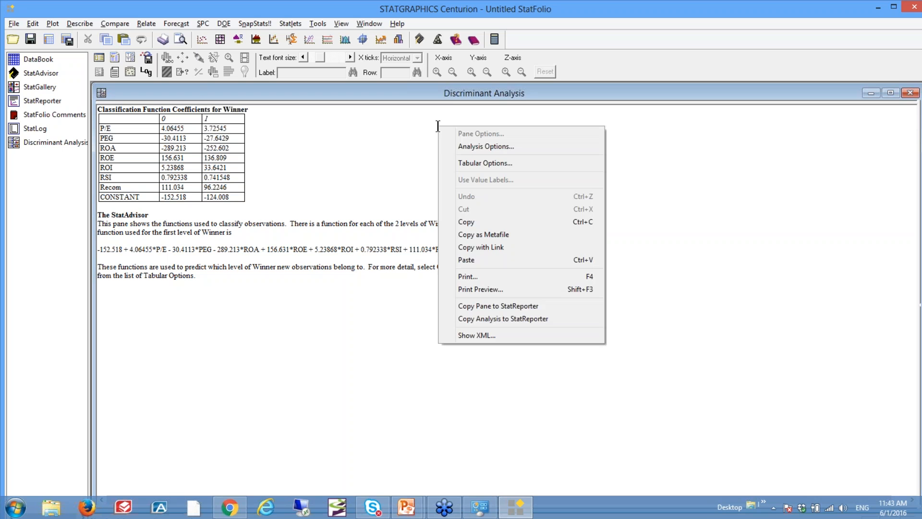
click(470, 147)
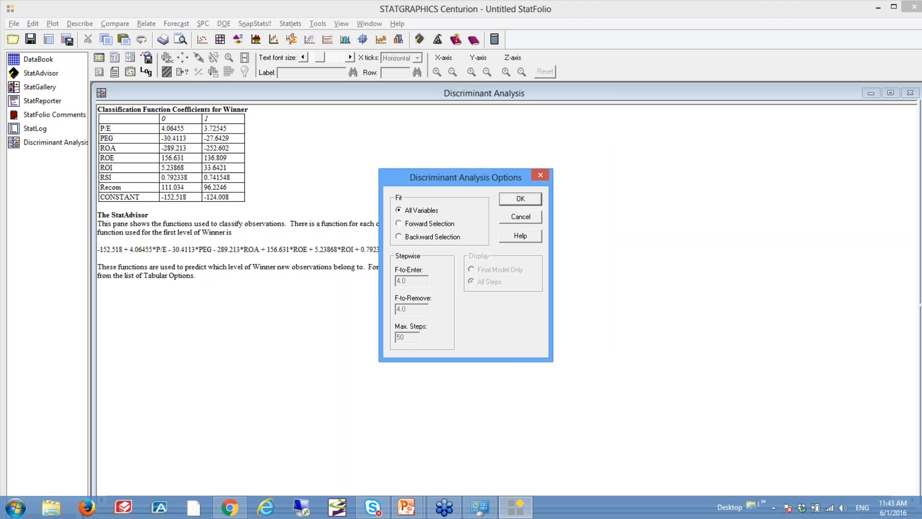
click(431, 224)
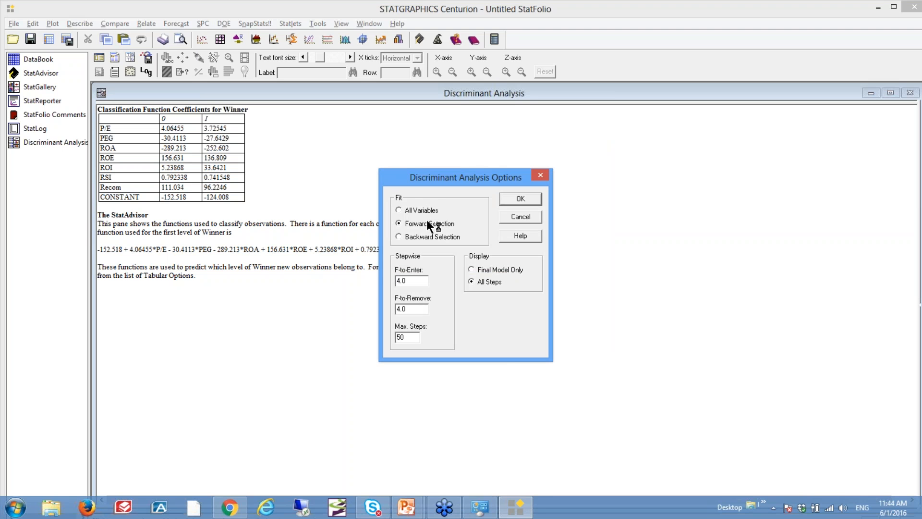
click(513, 197)
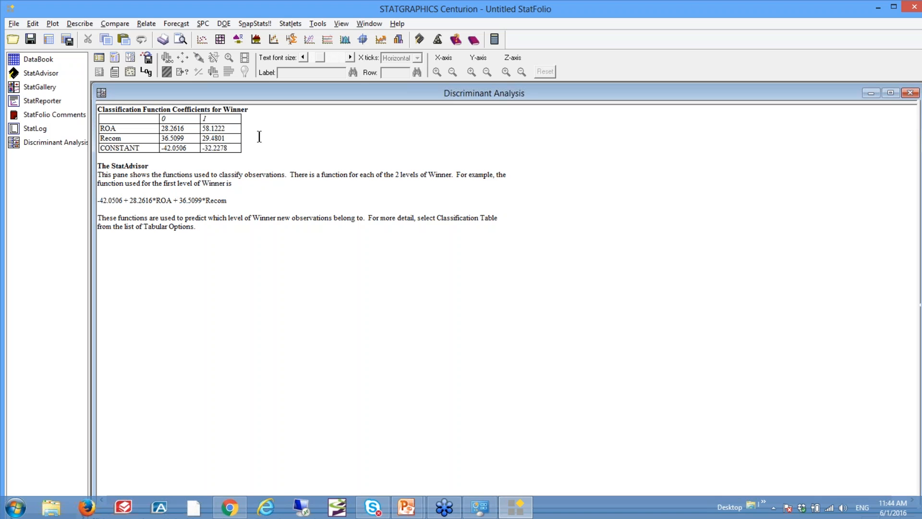
double_click(245, 130)
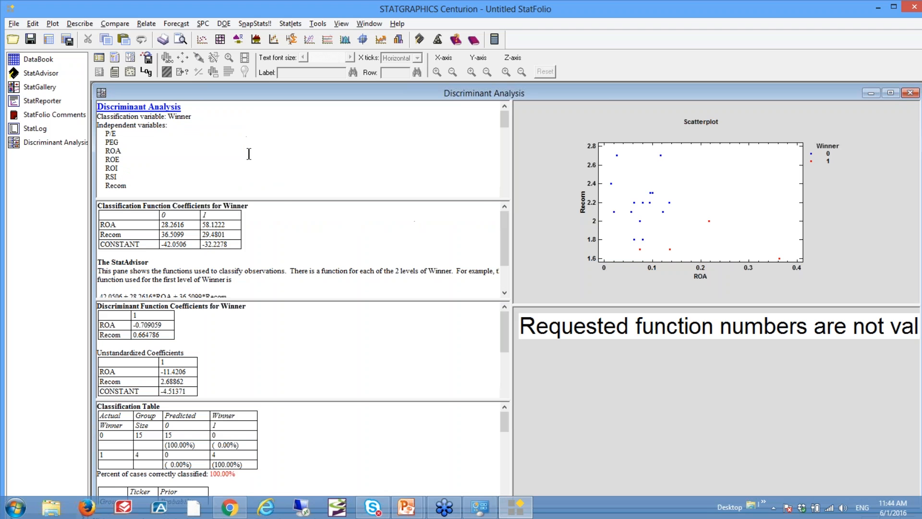
- Enlarge the Classification Table and examine the percent of cases correctly classified by the reduced model
double_click(308, 442)
click(253, 186)
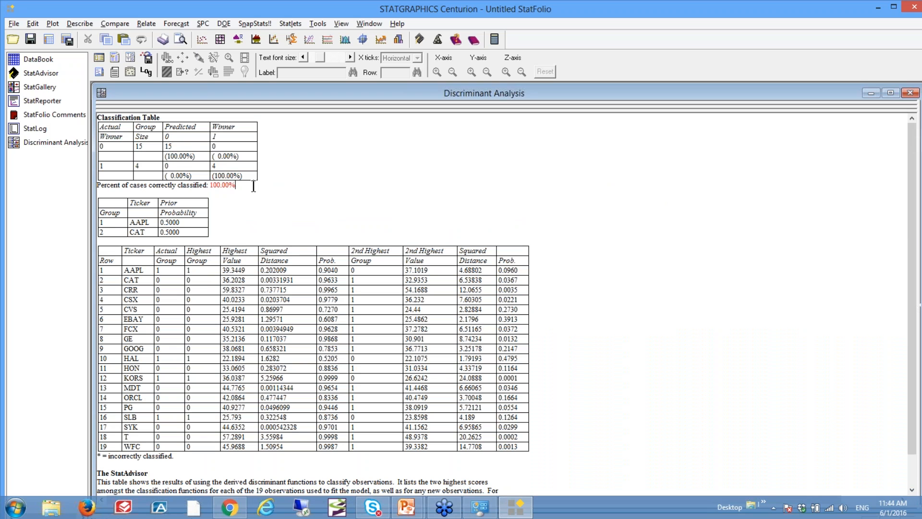
drag(248, 186, 212, 186)
- In the DataBook, enter Recom values of 1.8 for the AAPL now row and 1.7 for the FB now row
click(29, 59)
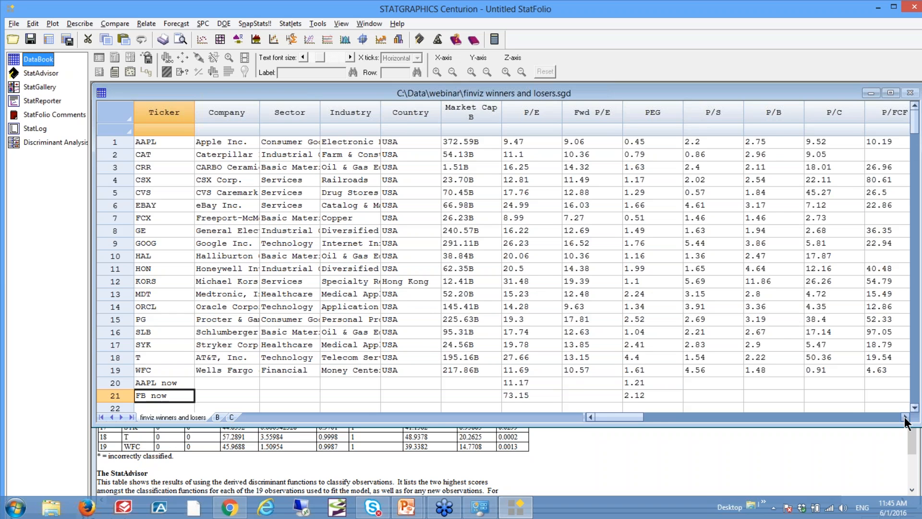
drag(905, 417, 905, 417)
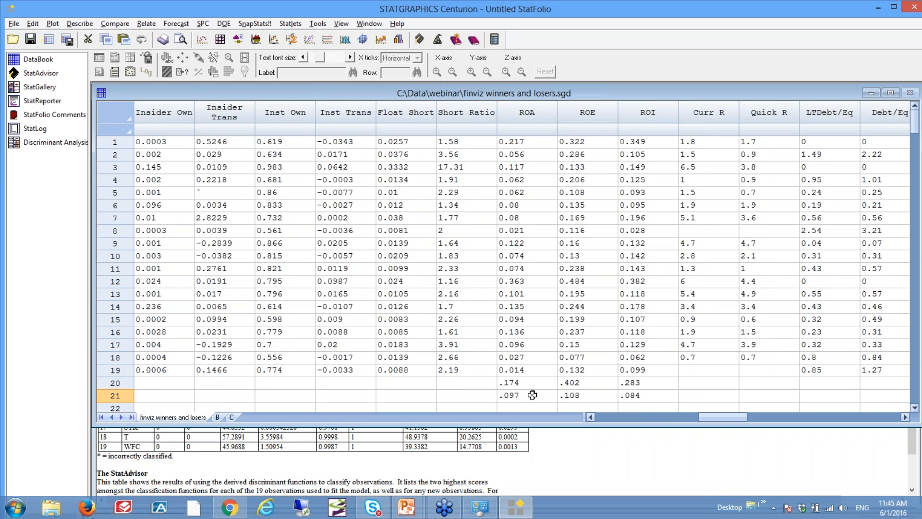
click(906, 417)
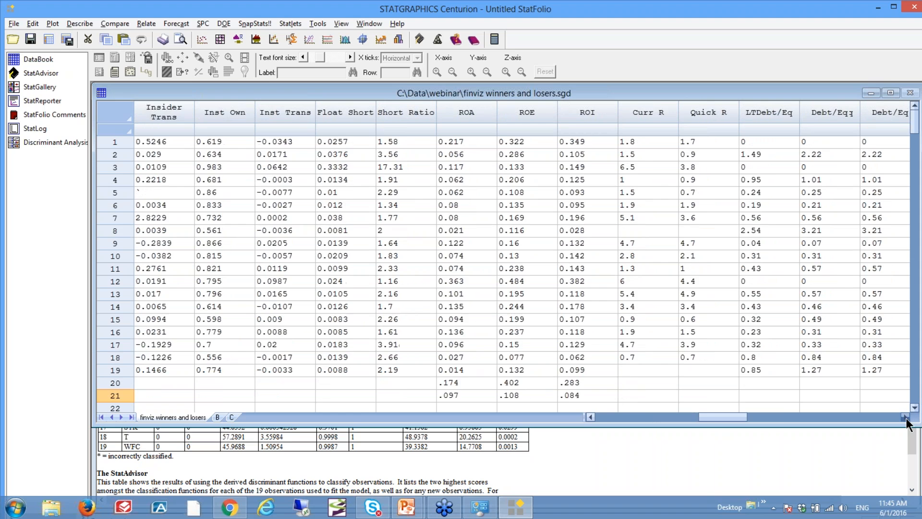
click(905, 417)
click(906, 417)
click(905, 417)
click(906, 417)
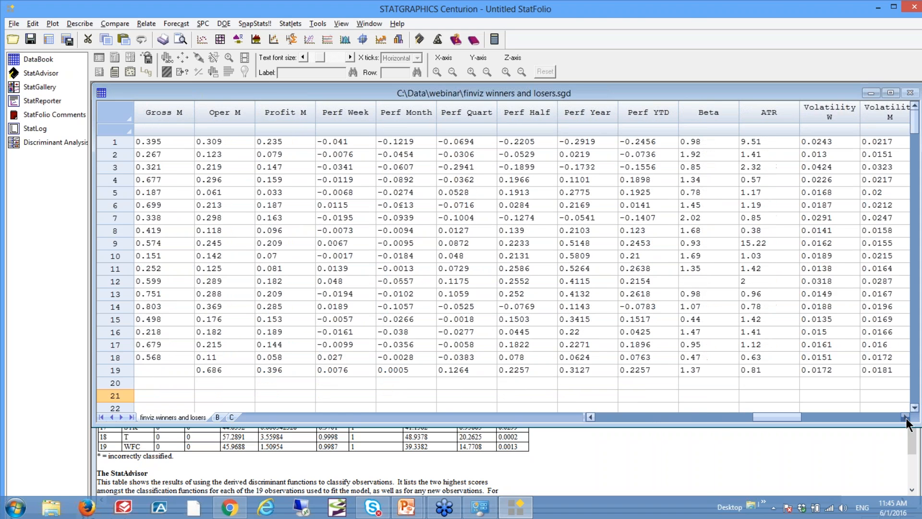
click(906, 417)
click(905, 417)
click(906, 417)
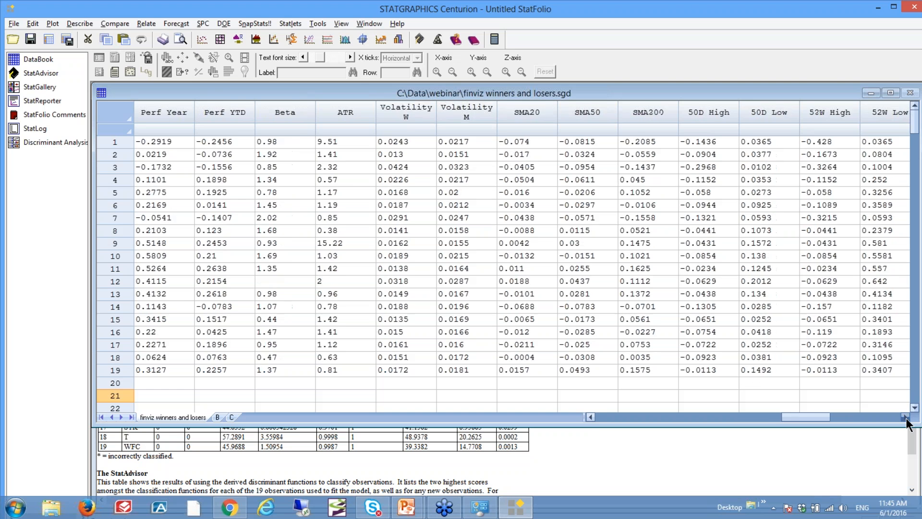
click(905, 417)
click(905, 417)
click(905, 417)
click(905, 417)
click(905, 417)
click(905, 417)
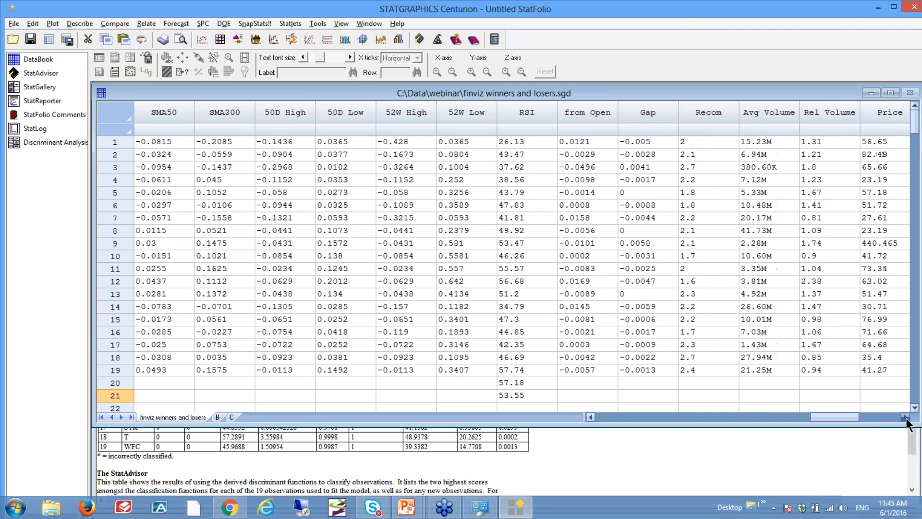
click(905, 417)
click(906, 417)
click(659, 383)
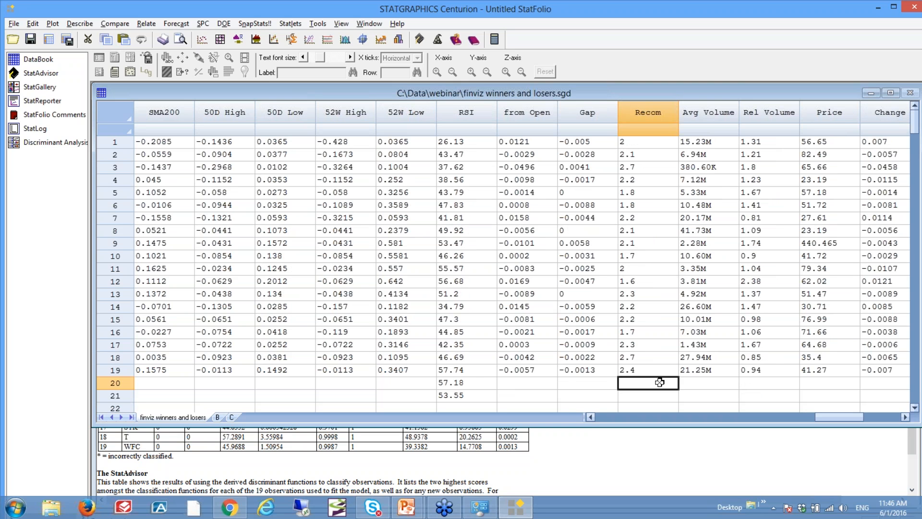
text(1.8)
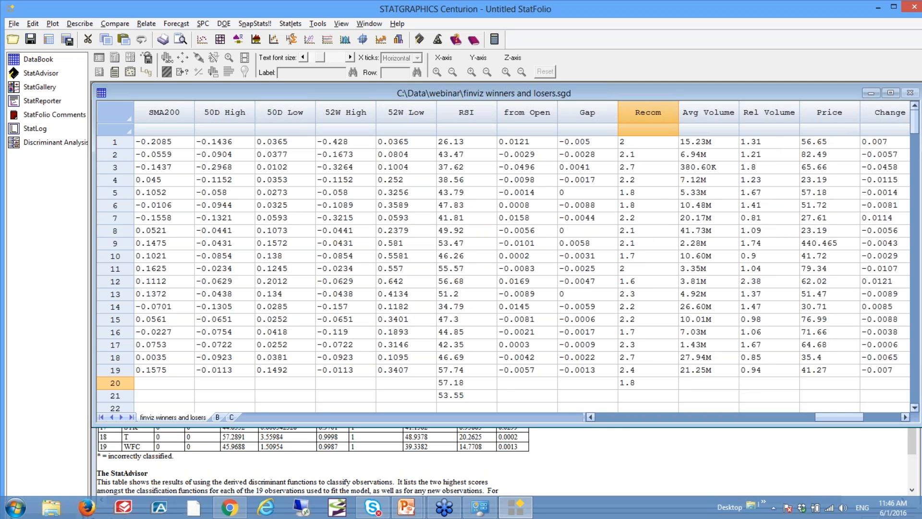
key(Return)
text(1.7)
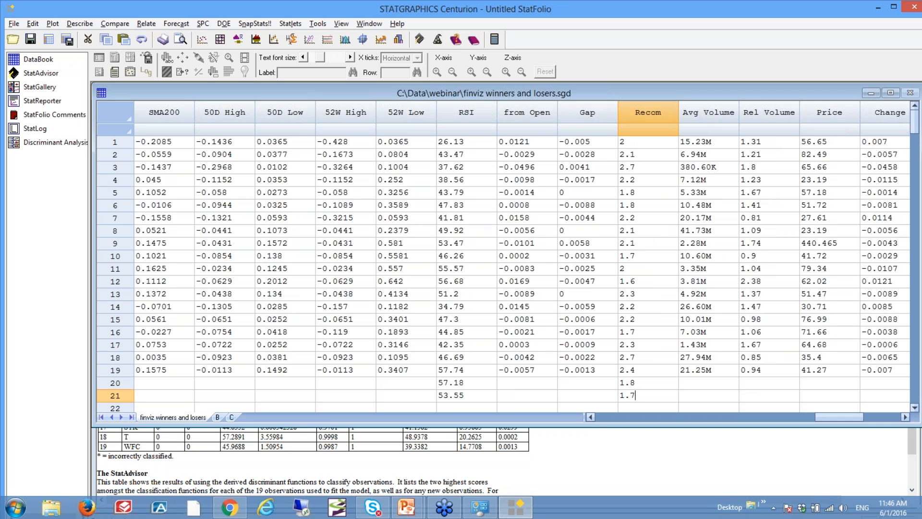
key(Return)
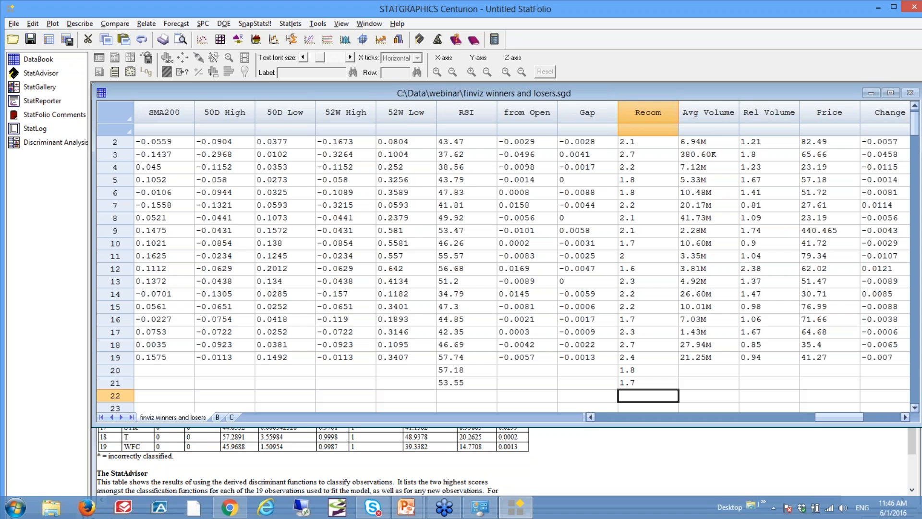
- Examine the predicted groups and probabilities of AAPL now and FB now in the Classification Table, then enlarge the scatterplot of Recom versus ROA
click(618, 458)
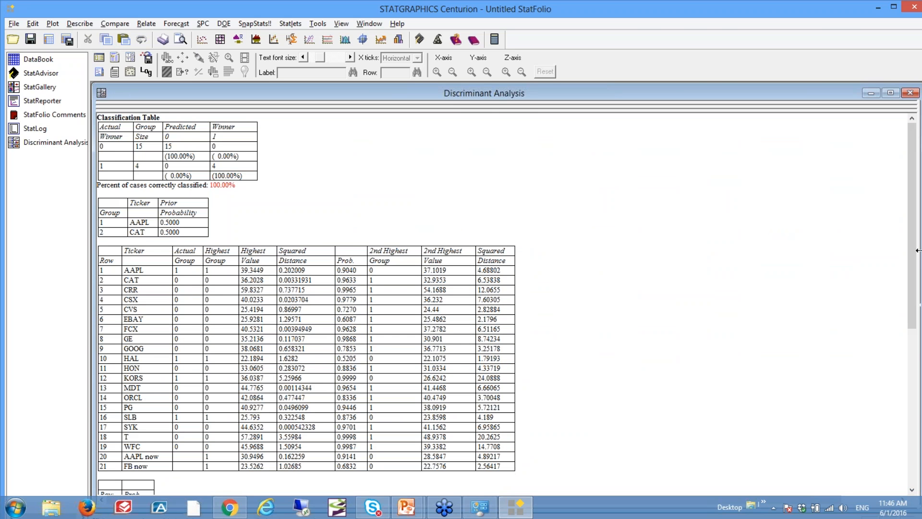
drag(915, 251, 919, 369)
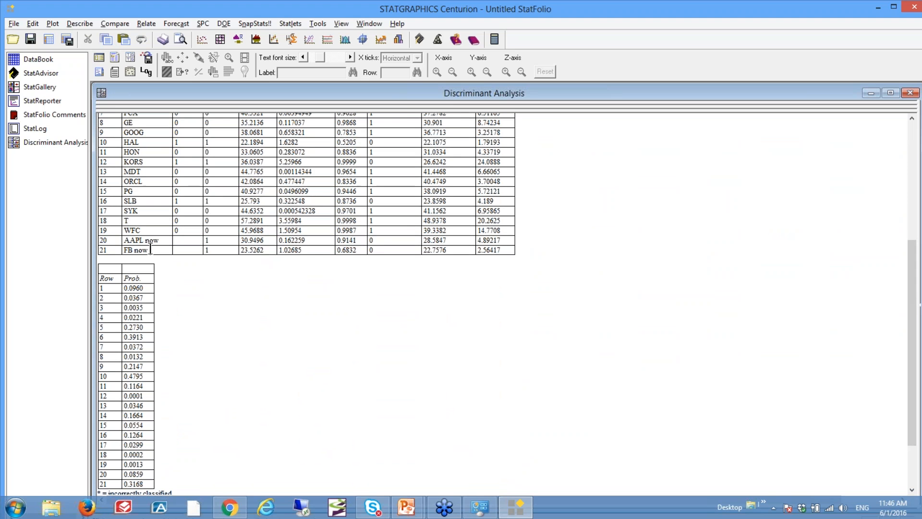
drag(912, 304, 911, 260)
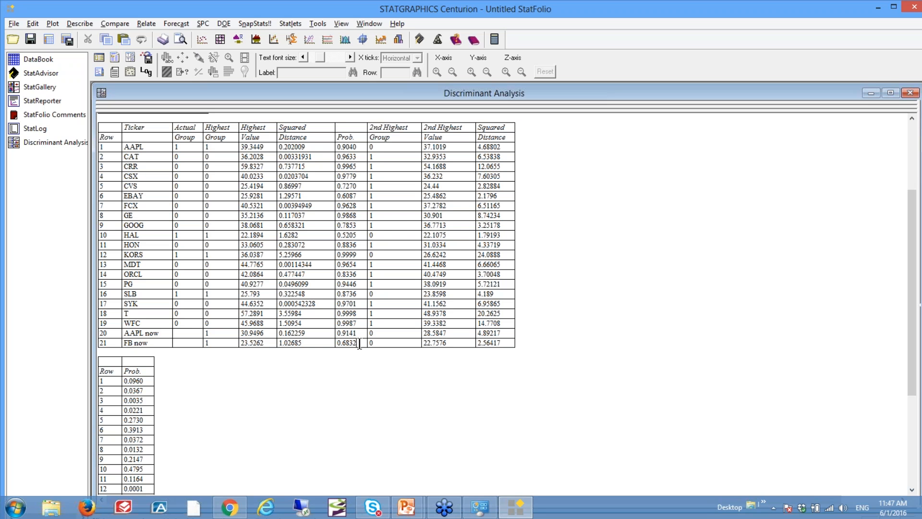
double_click(593, 246)
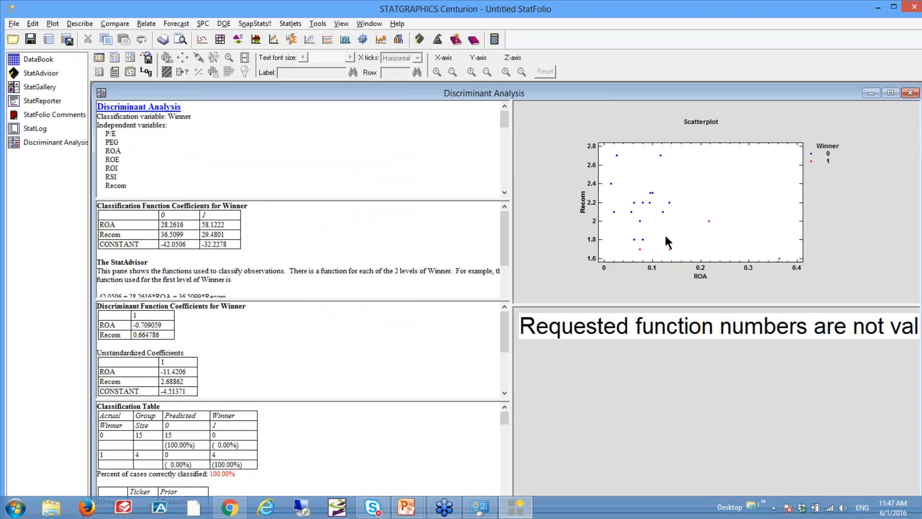
double_click(665, 234)
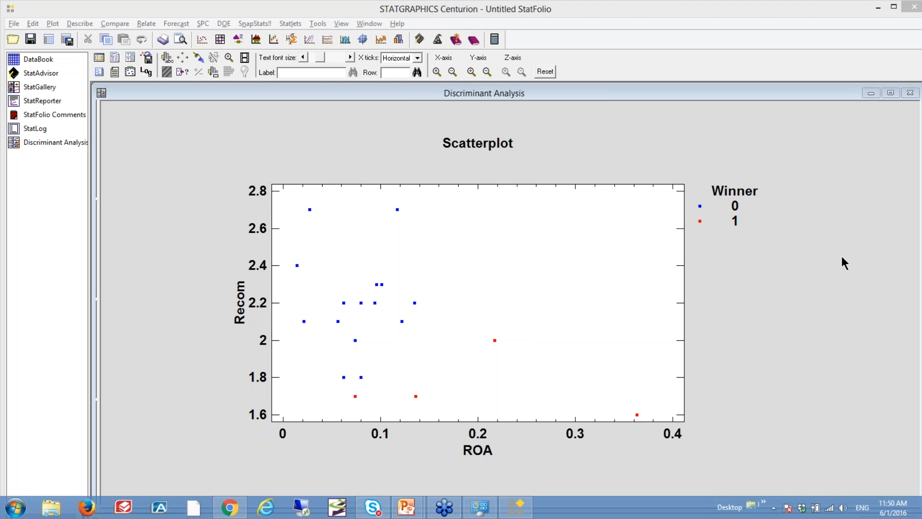
click(290, 23)
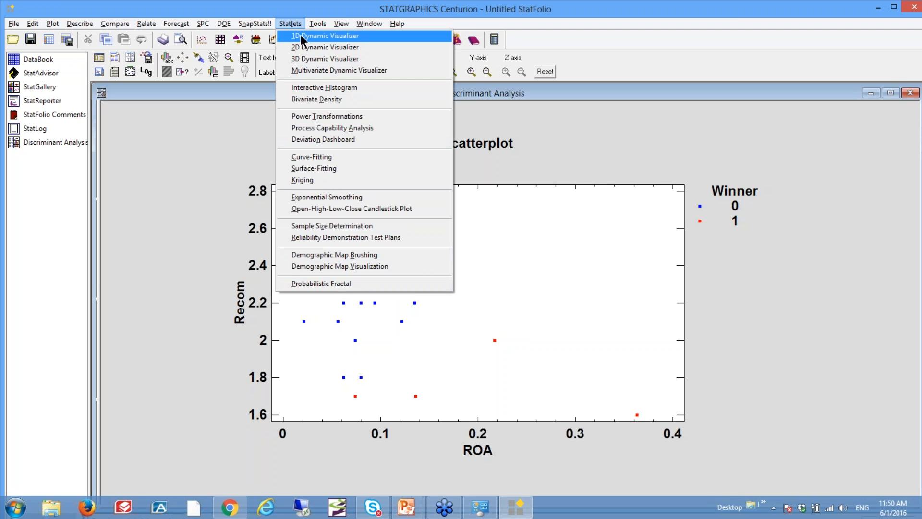
click(608, 91)
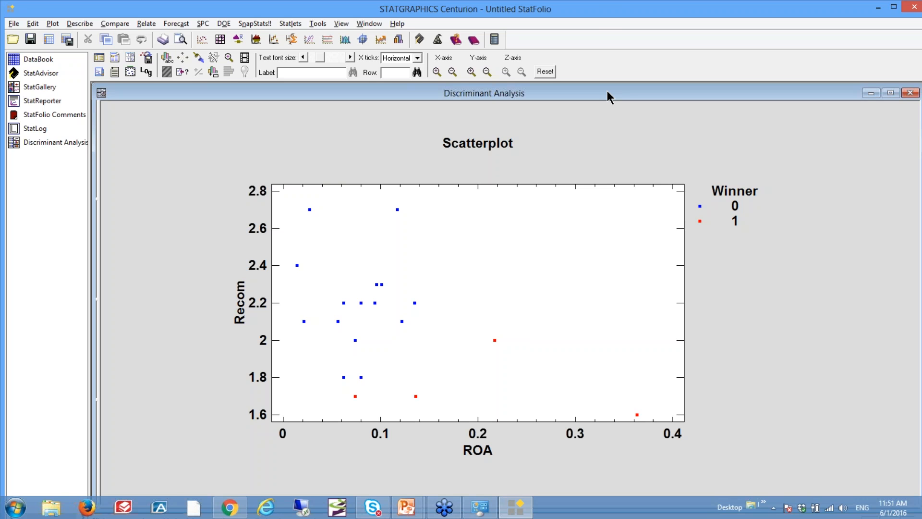
click(843, 258)
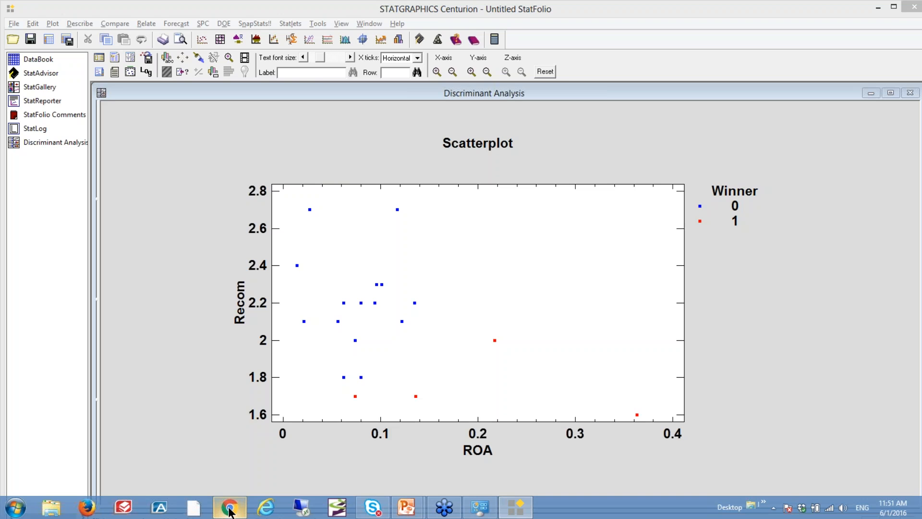
mouse_move(230, 510)
click(213, 486)
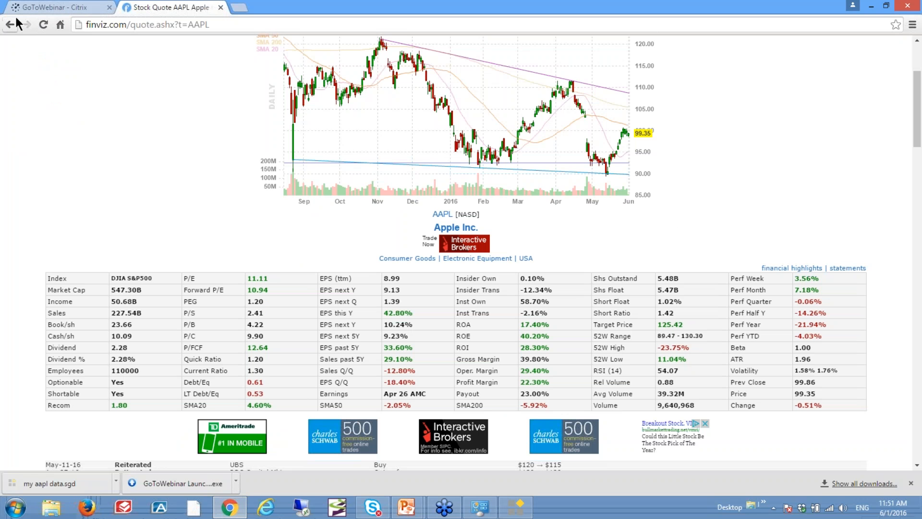
click(130, 25)
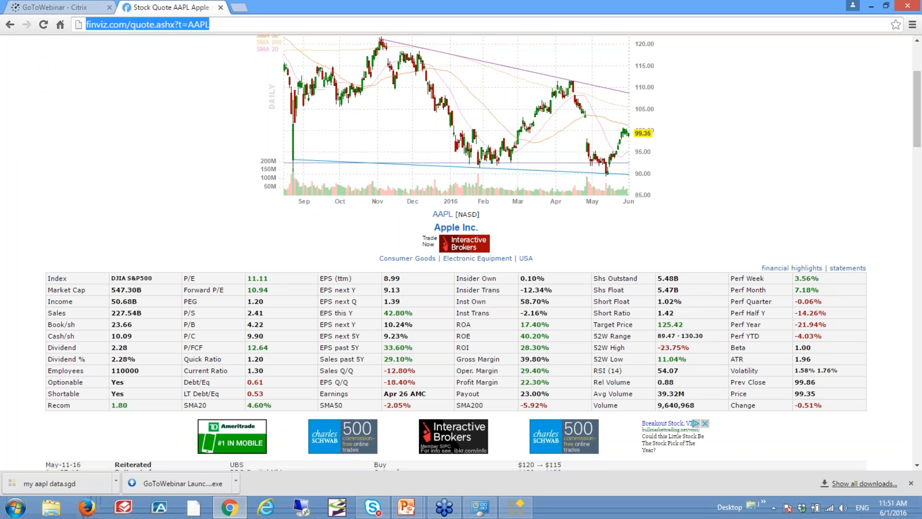
text(www.stata)
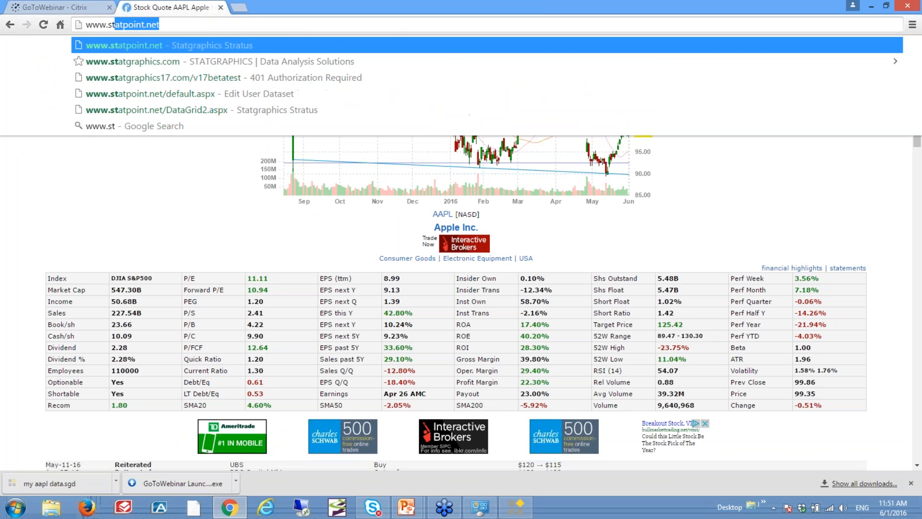
text(point)
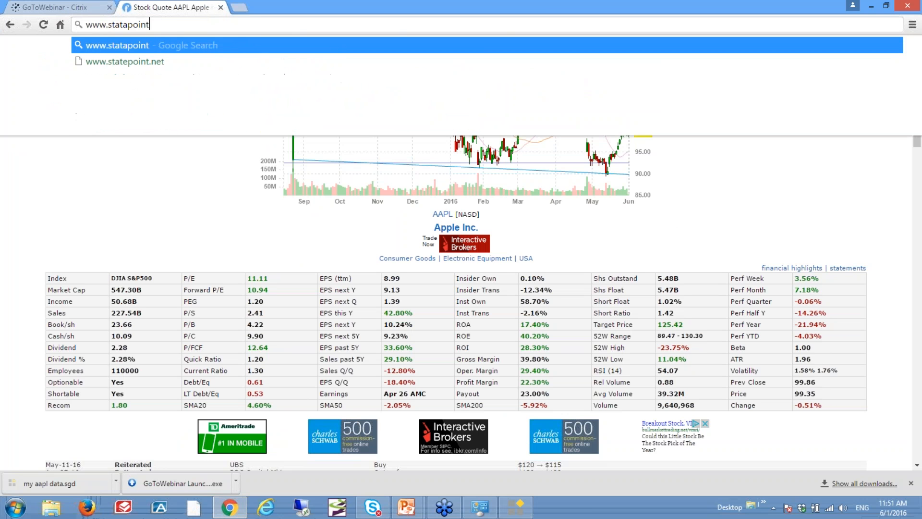
text(.com)
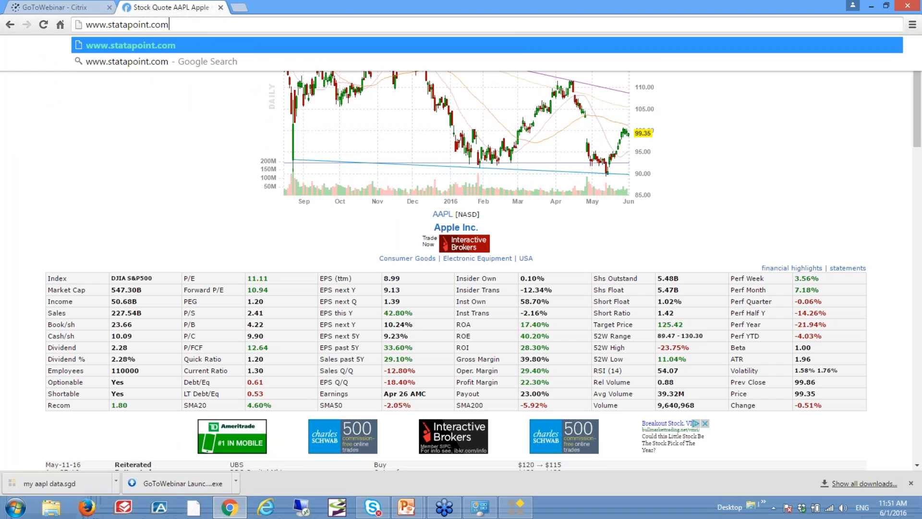
key(BackSpace)
key(BackSpace)
key(BackSpace)
key(BackSpace)
key(BackSpace)
key(BackSpace)
key(BackSpace)
key(BackSpace)
key(BackSpace)
key(BackSpace)
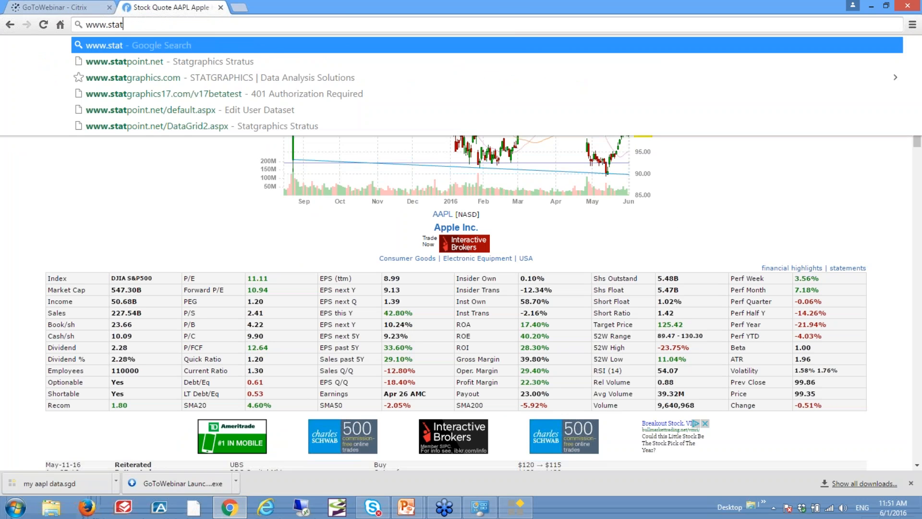
text(point.net)
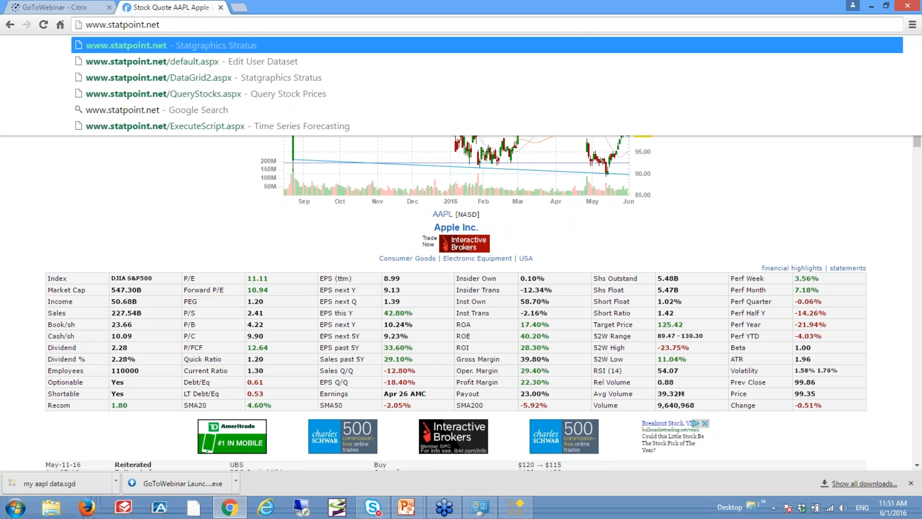
key(Return)
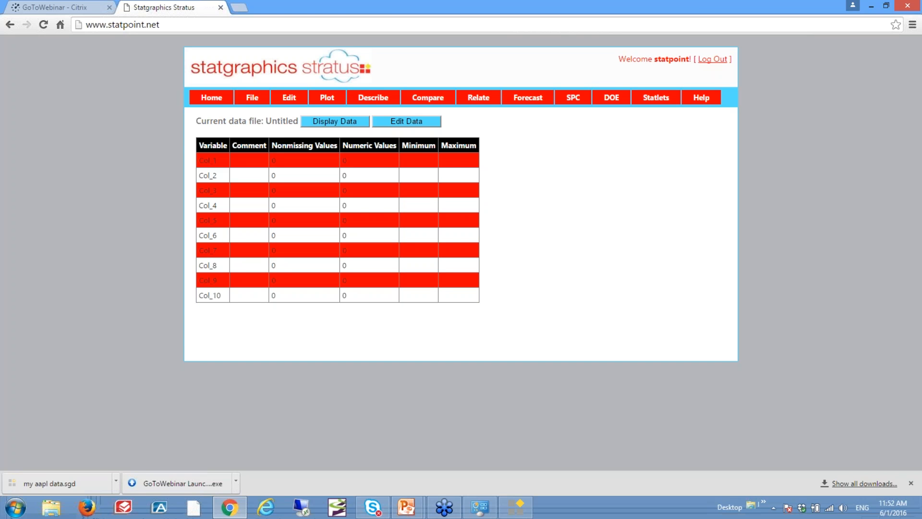
mouse_move(656, 98)
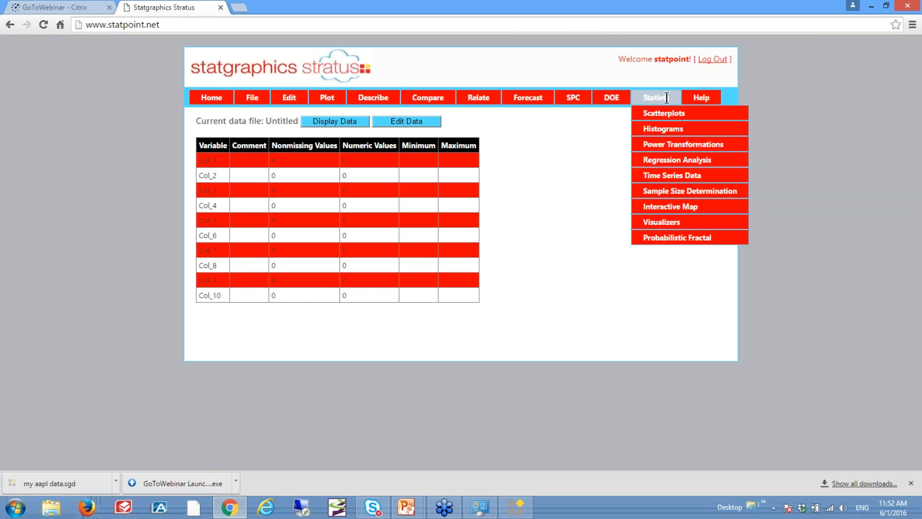
mouse_move(672, 175)
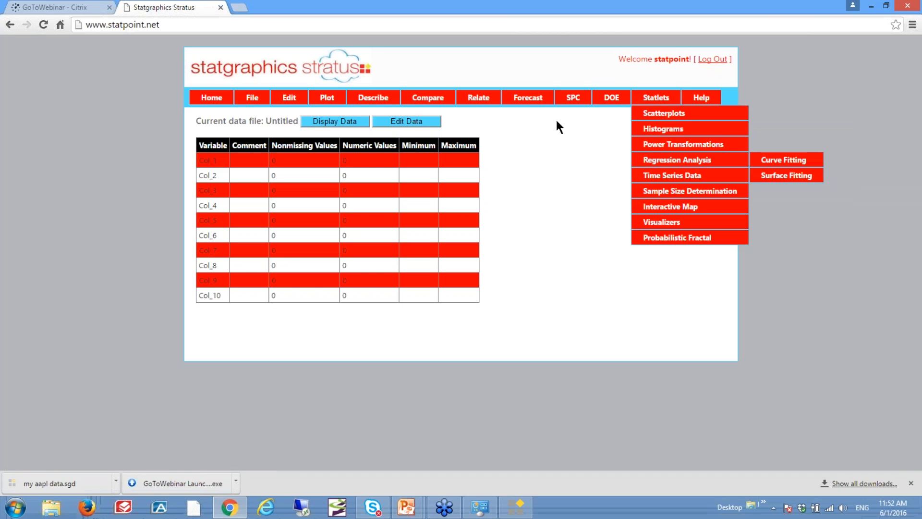
- Examine the Forecast, Describe and Plot procedures offered in Statgraphics Stratus
mouse_move(534, 95)
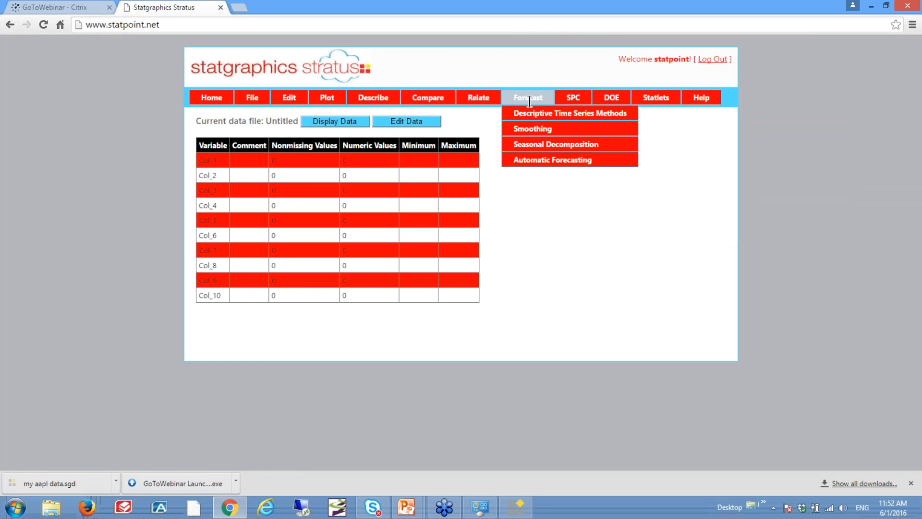
mouse_move(373, 97)
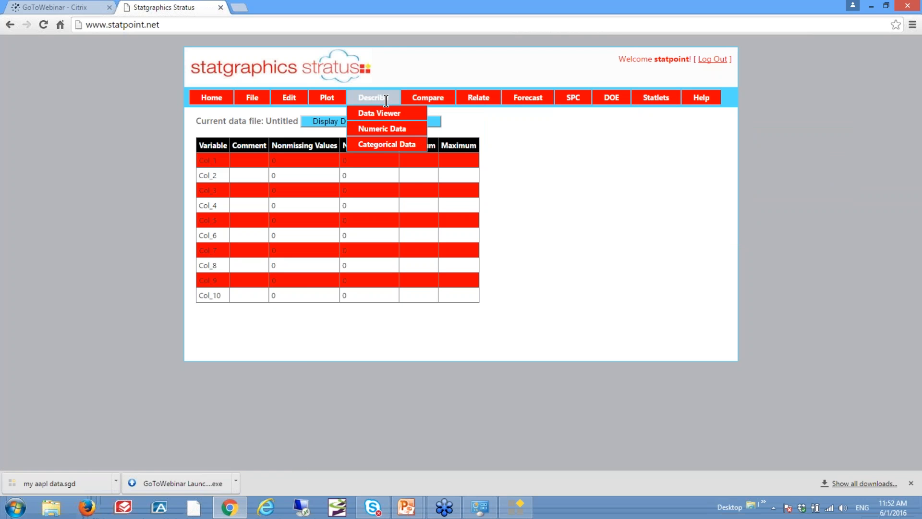
mouse_move(343, 103)
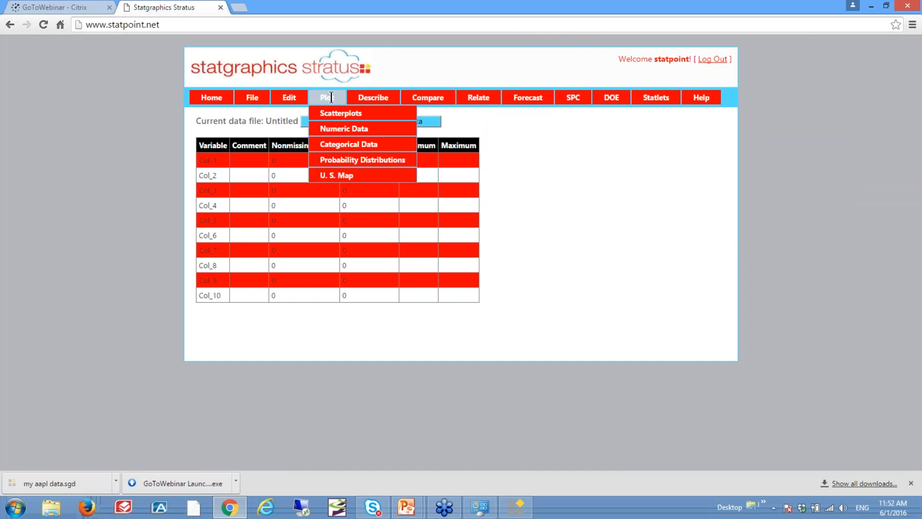
mouse_move(304, 98)
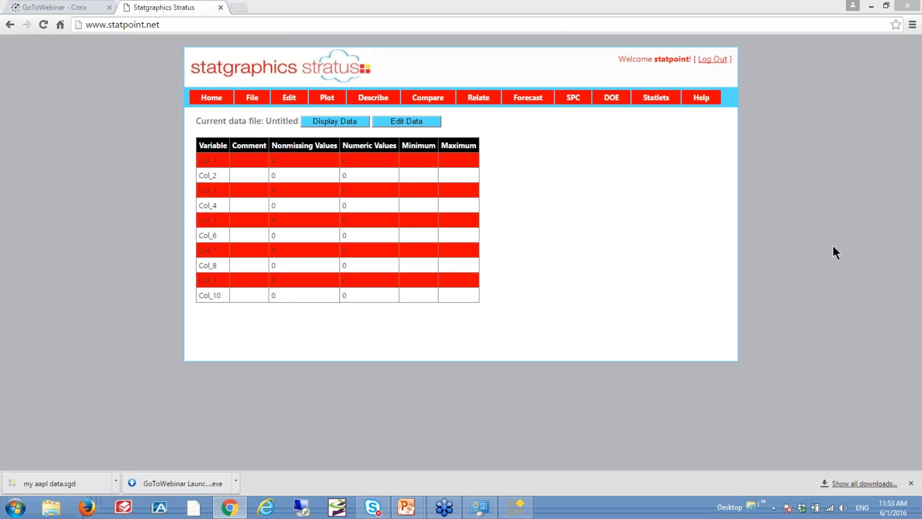
- Switch to STATGRAPHICS Centurion and start a new StatFolio without saving the current discriminant analysis work
click(514, 510)
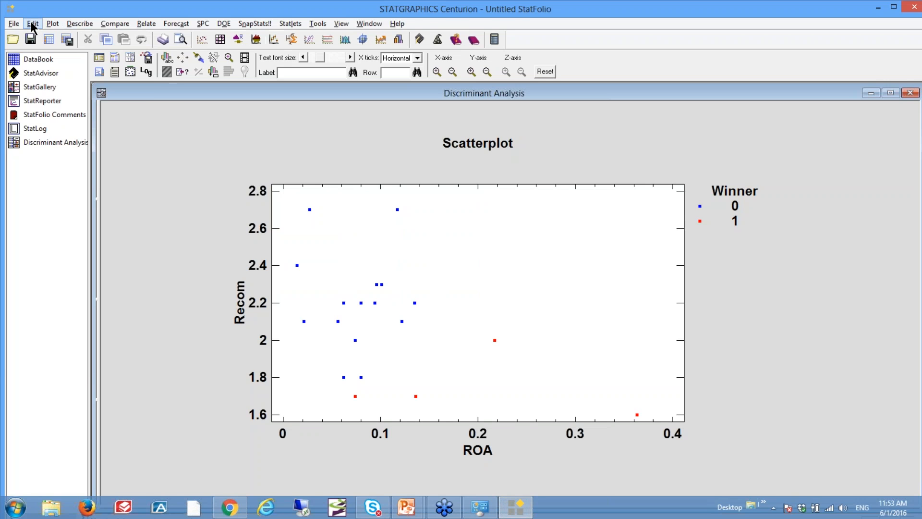
click(14, 23)
click(33, 35)
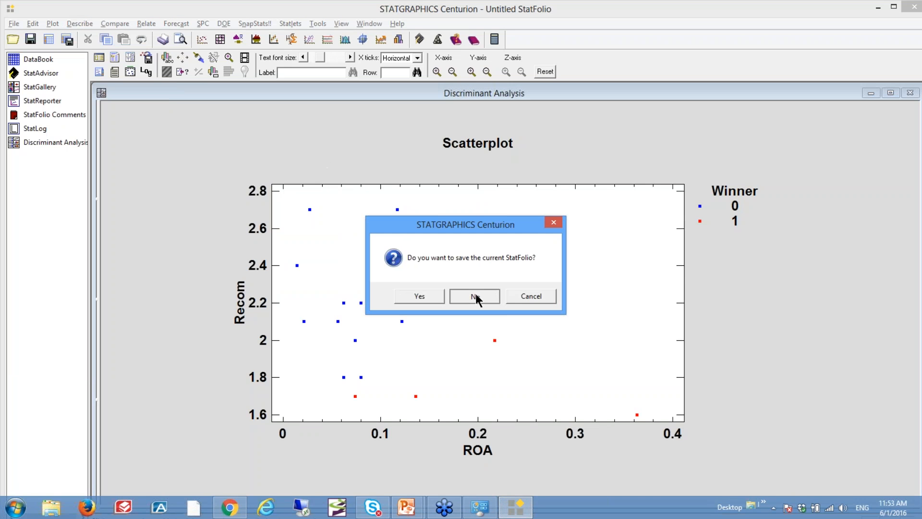
click(476, 294)
click(476, 294)
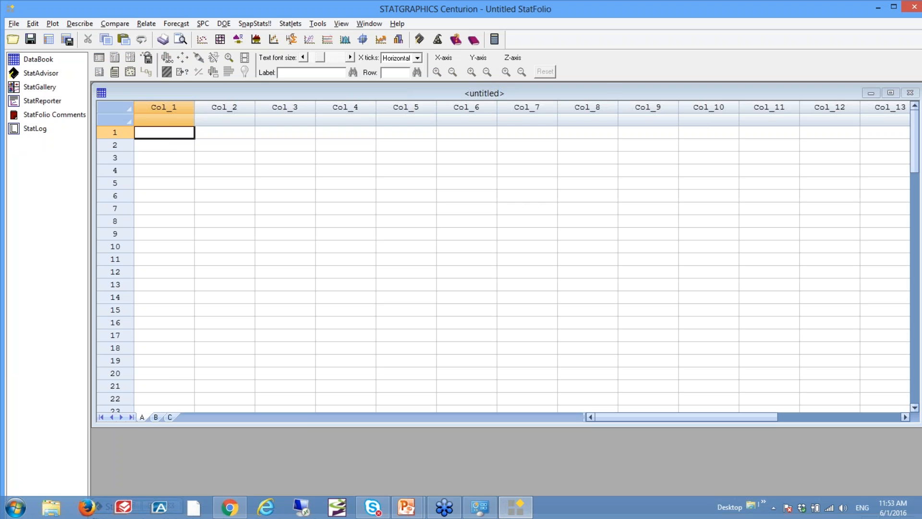
- Open the STATGRAPHICS data file my aapl data from the Downloads folder
click(17, 24)
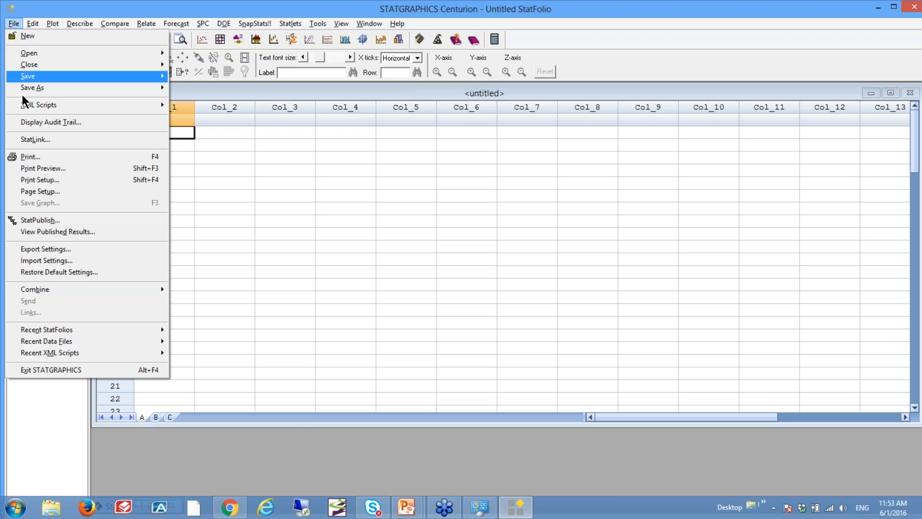
mouse_move(98, 343)
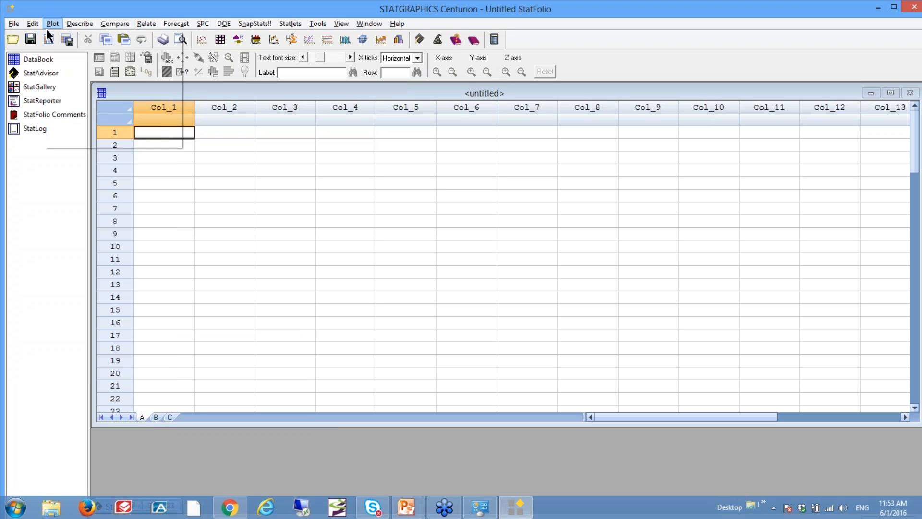
click(287, 102)
click(43, 40)
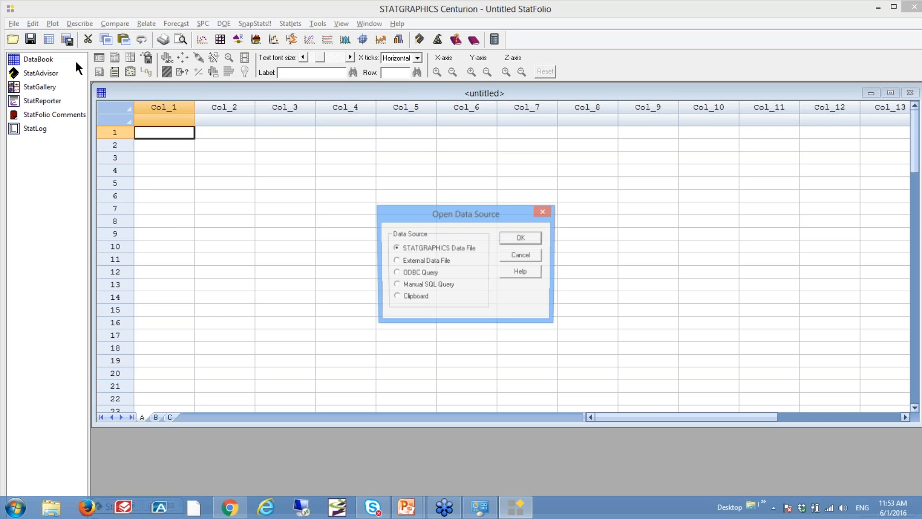
click(523, 240)
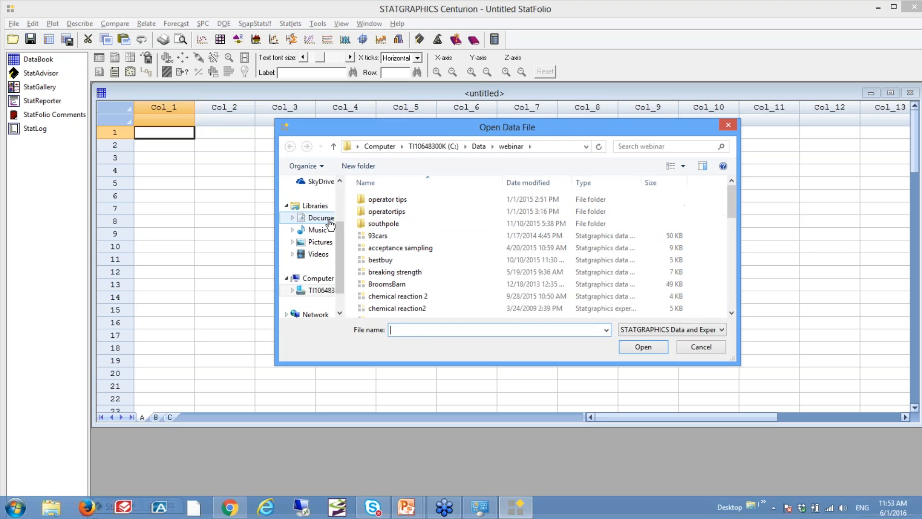
drag(343, 258, 344, 203)
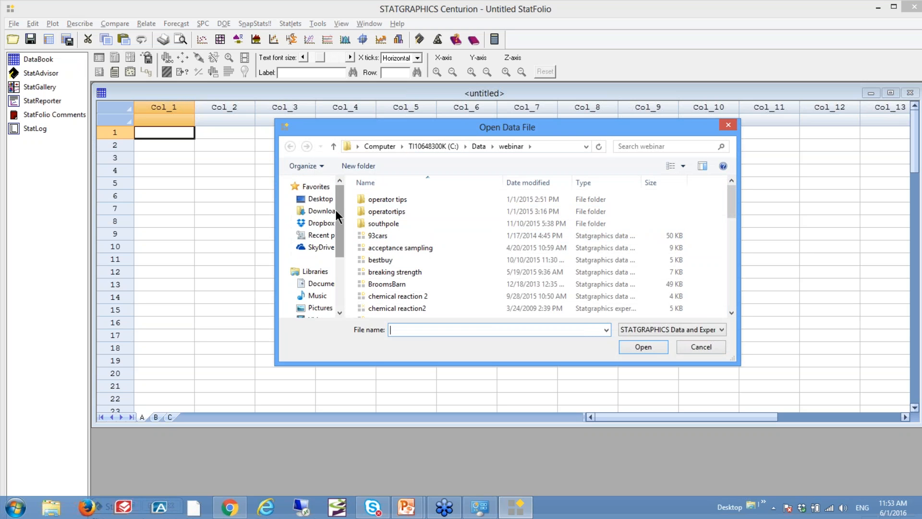
click(329, 210)
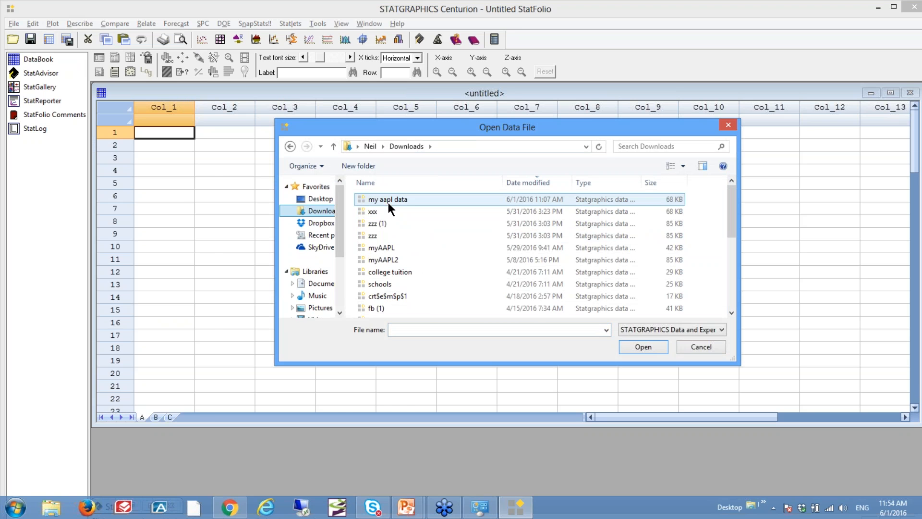
double_click(389, 203)
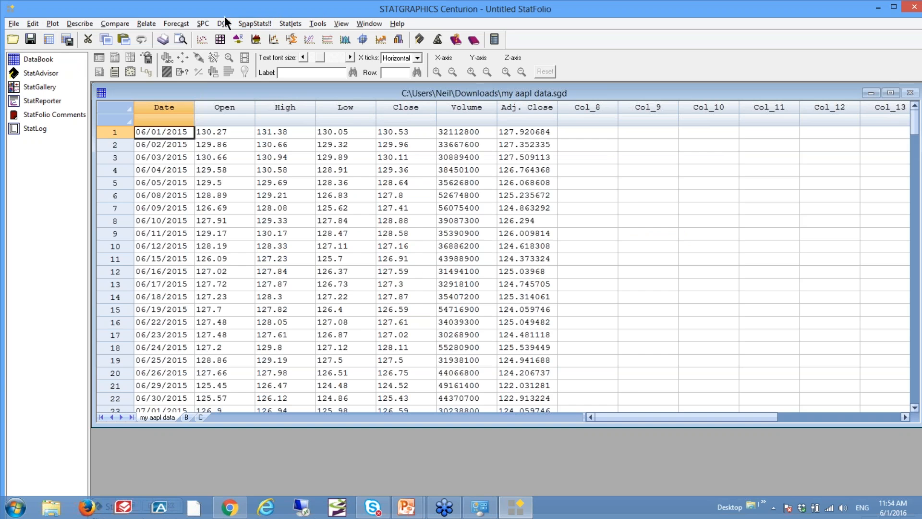
- Set up Automatic Forecasting with Close as the data variable and Date as the time indices
click(184, 24)
click(199, 47)
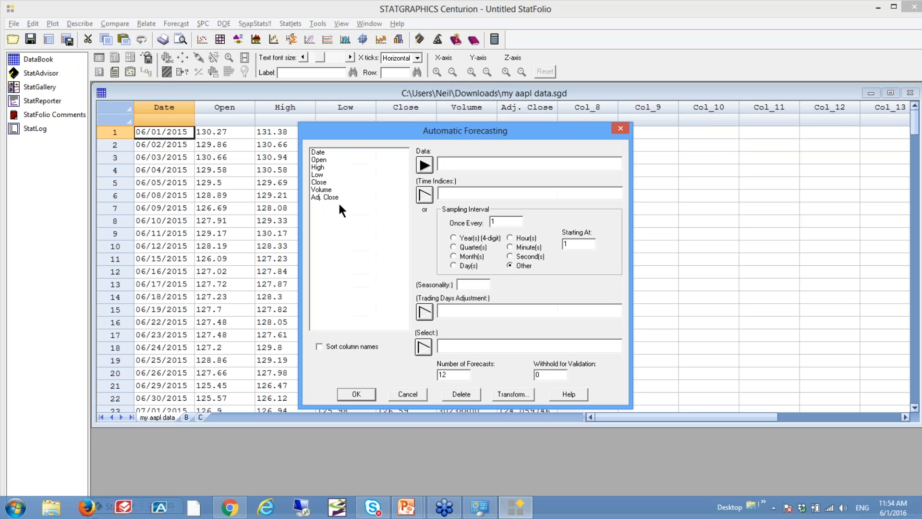
click(325, 181)
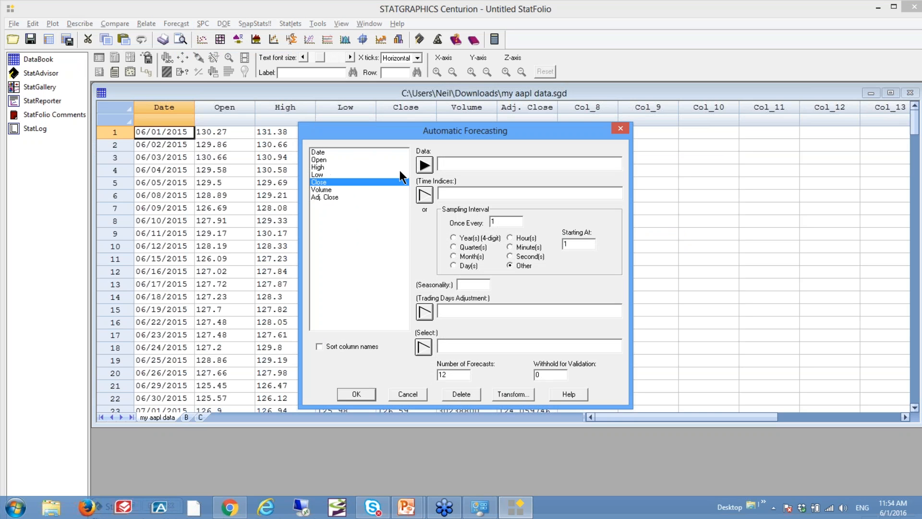
click(424, 165)
click(424, 195)
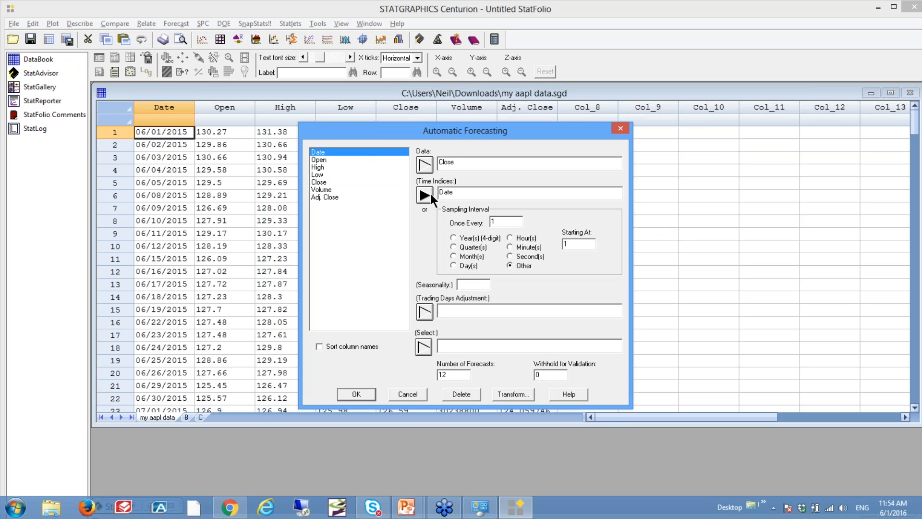
click(362, 394)
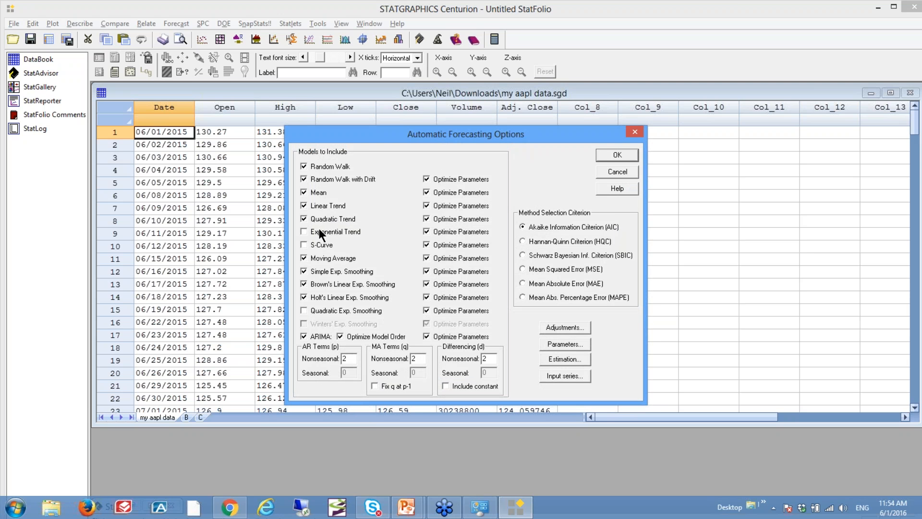
- Add the Exponential Trend, S-Curve and Quadratic Exp. Smoothing models and generate the forecast with the default tables and graphs
click(318, 245)
click(333, 311)
click(617, 156)
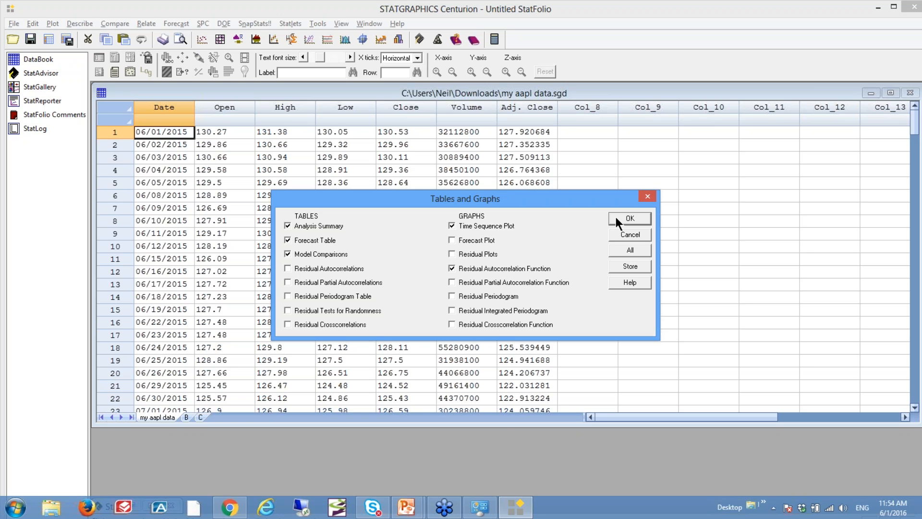
click(630, 219)
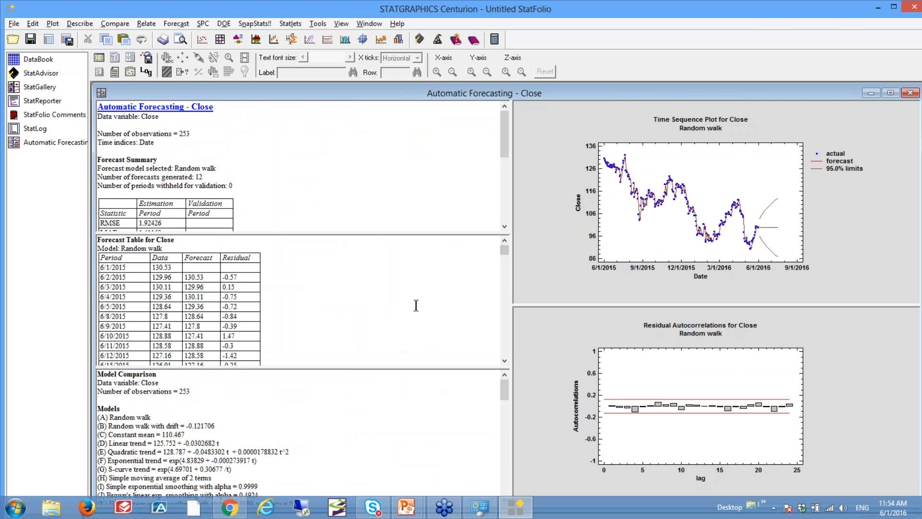
- Enlarge the Forecast Table and review which forecasting results, such as residuals, can be saved to a datasheet, without saving any
double_click(412, 306)
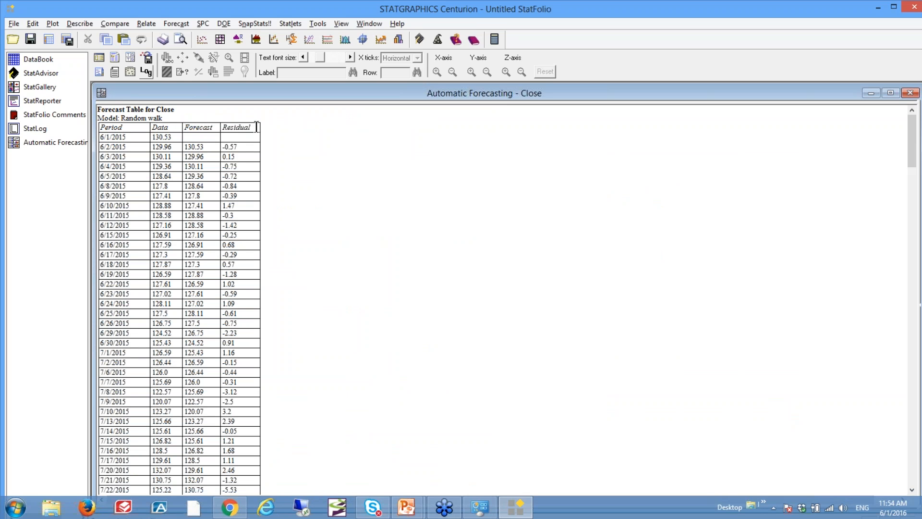
click(148, 58)
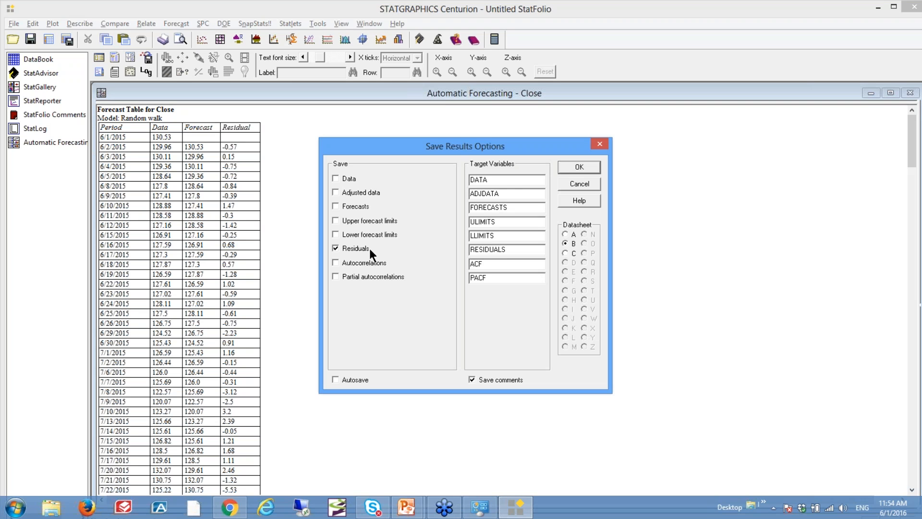
click(594, 184)
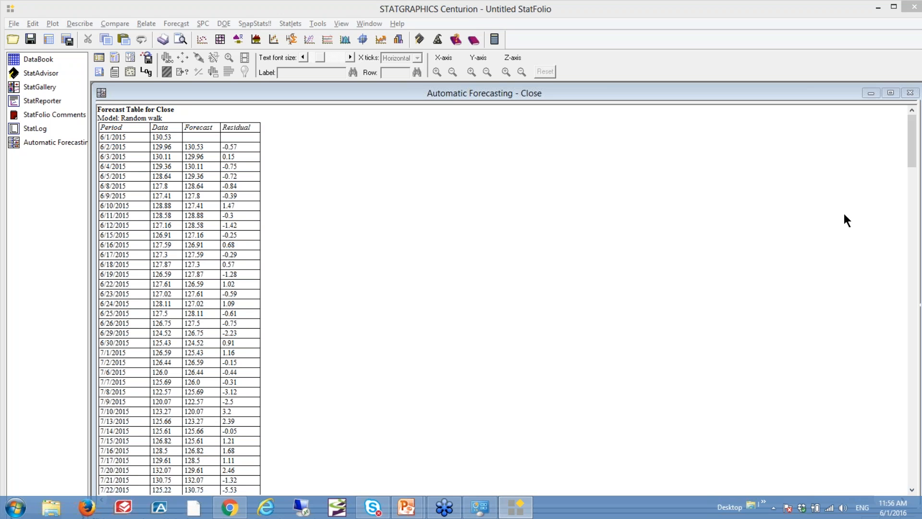
- Start a new StatFolio without saving the forecasting one and open the recent data file finviz winners and losers
click(14, 23)
click(28, 36)
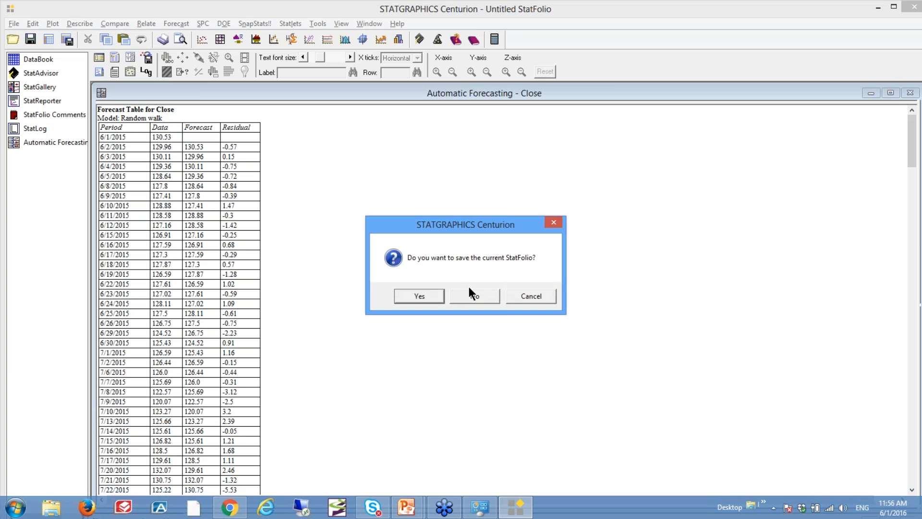
click(469, 292)
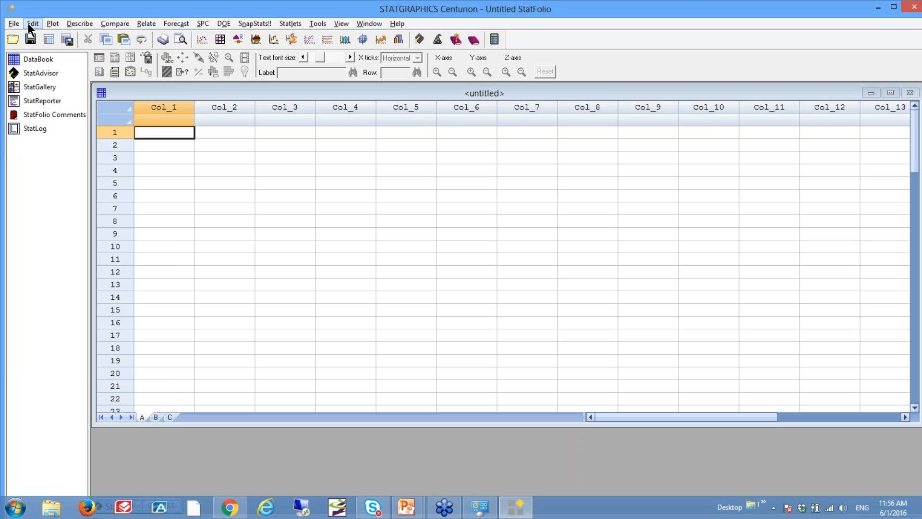
click(14, 23)
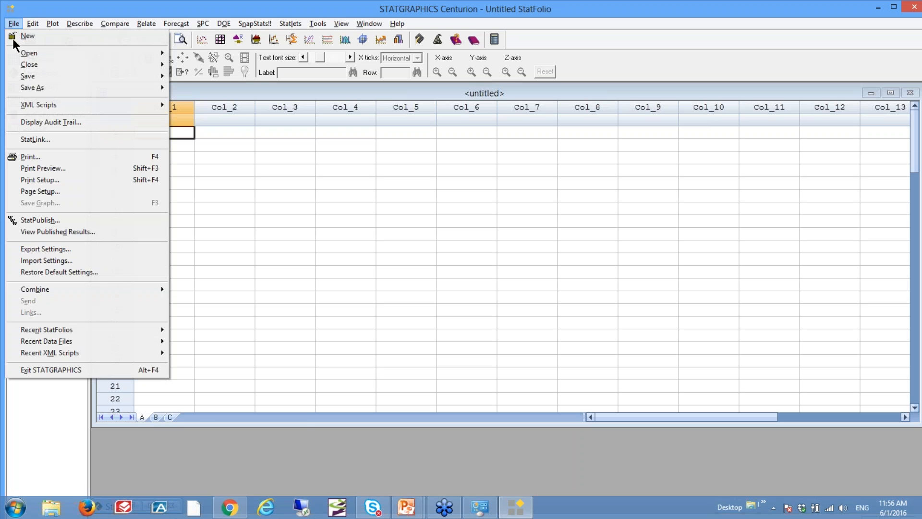
mouse_move(128, 342)
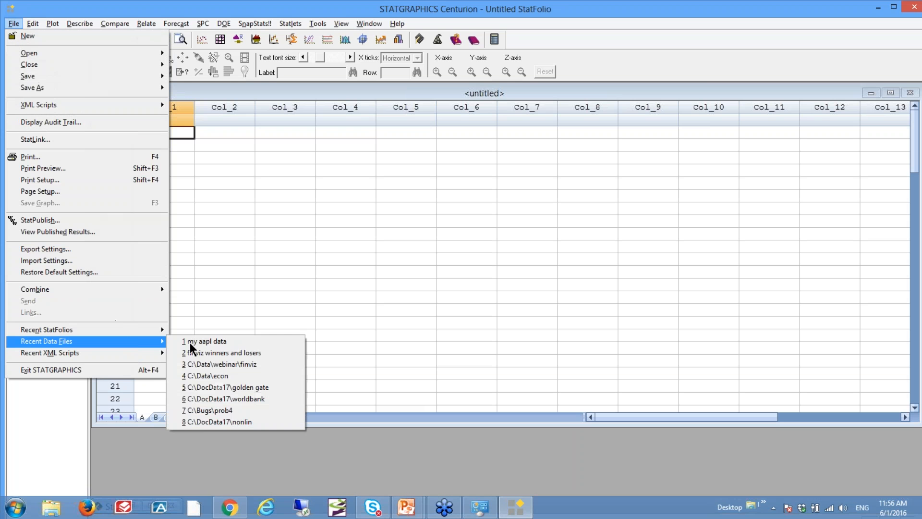
click(235, 353)
- Examine the columns of the finviz winners and losers datasheet from P/E across to Price on 6/30/14, Increase and Winner
click(545, 144)
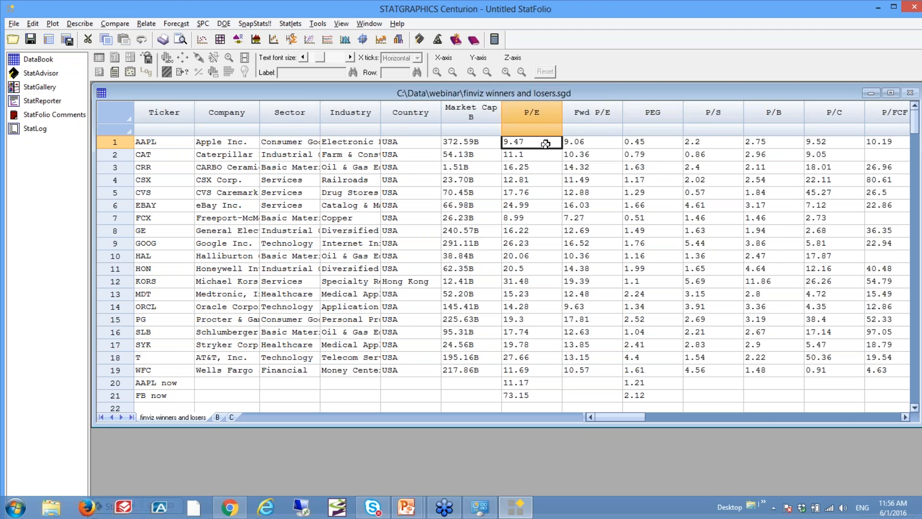
key(Right)
key(Right)
key(Right)
key(Right)
key(Right)
key(Right)
key(Right)
key(Right)
key(Right)
key(Right)
key(Right)
key(Right)
key(Right)
key(Right)
key(Right)
key(Right)
key(Right)
key(Right)
key(Right)
key(Right)
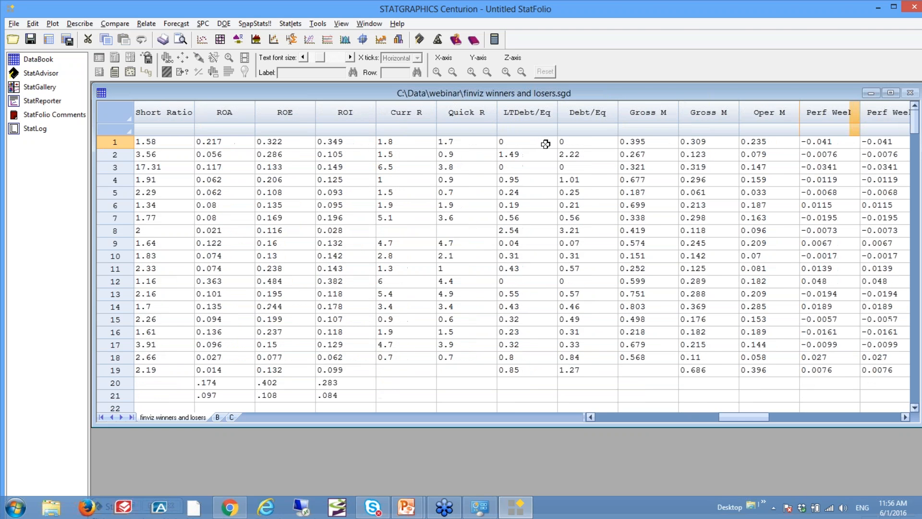
key(Right)
key(Right)
key(Right)
key(Right)
key(Right)
key(Right)
key(Right)
key(Right)
key(Right)
key(Right)
key(Right)
key(Right)
key(Right)
key(Right)
key(Right)
key(Right)
key(Right)
key(Right)
key(Right)
key(Right)
key(Left)
key(Left)
key(Left)
key(Left)
key(Left)
key(Left)
key(Left)
key(Left)
key(Left)
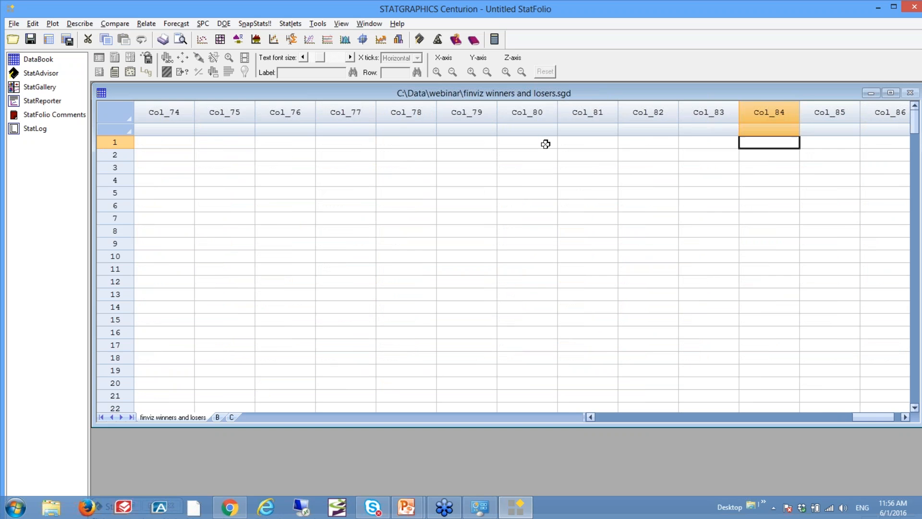
key(Left)
key(Left)
key(Left)
key(Left)
key(Left)
key(Left)
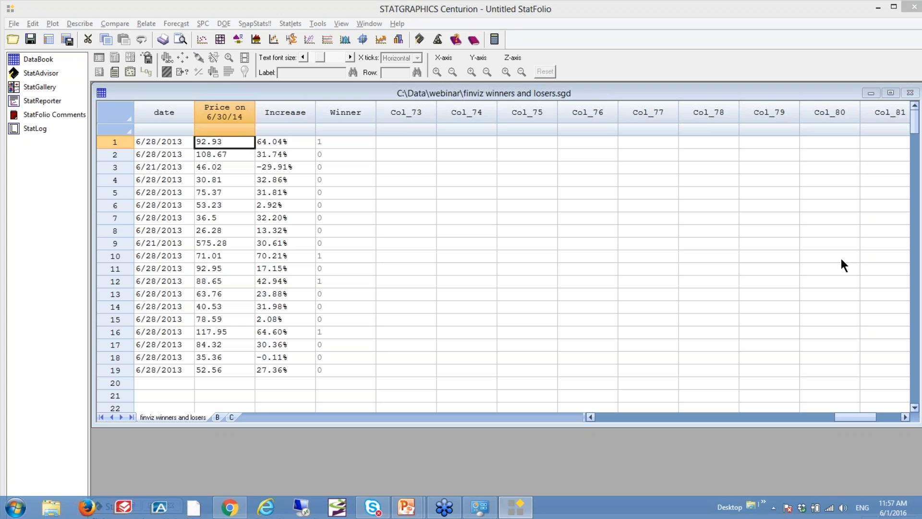
- View the input vectors and output classification settings of the Neural Network Classifier, then close it without running the analysis
click(145, 24)
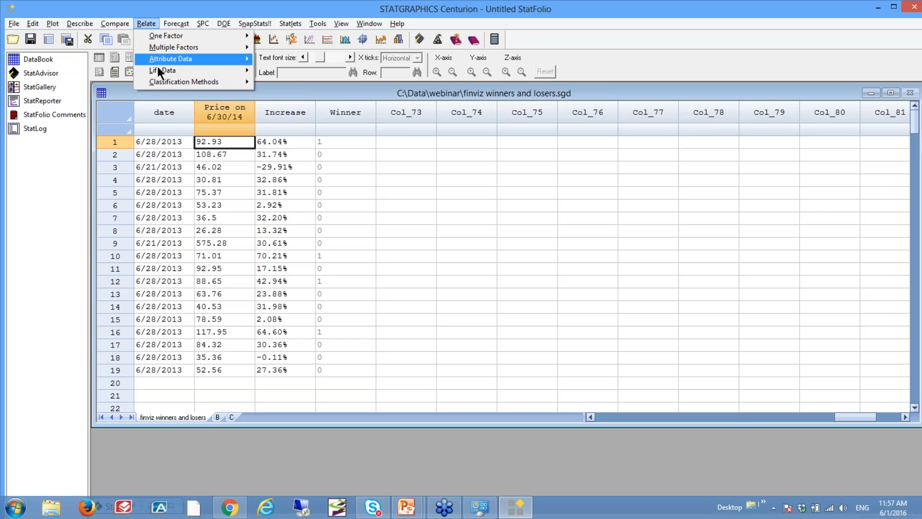
mouse_move(168, 83)
click(300, 92)
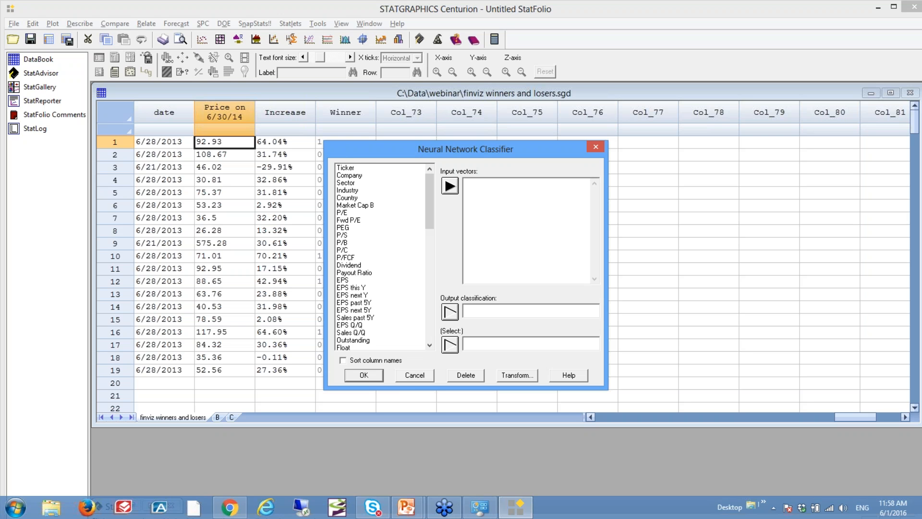
click(414, 377)
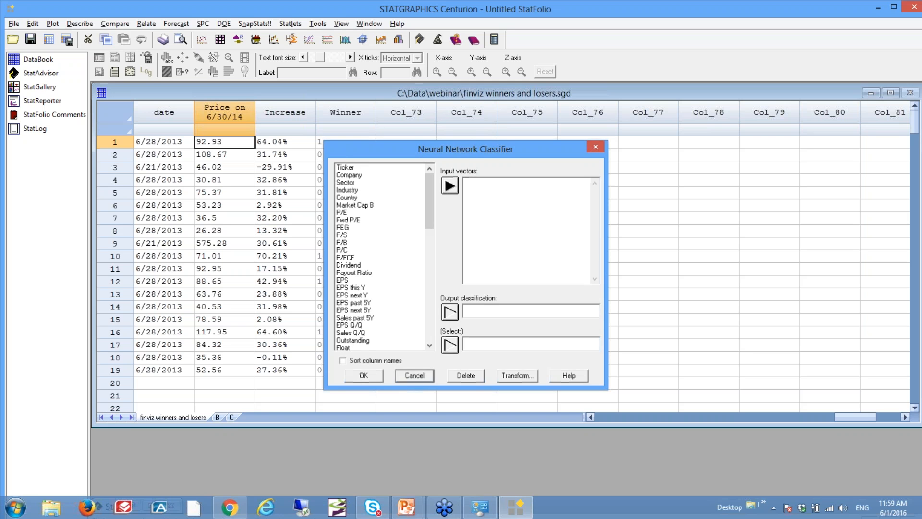
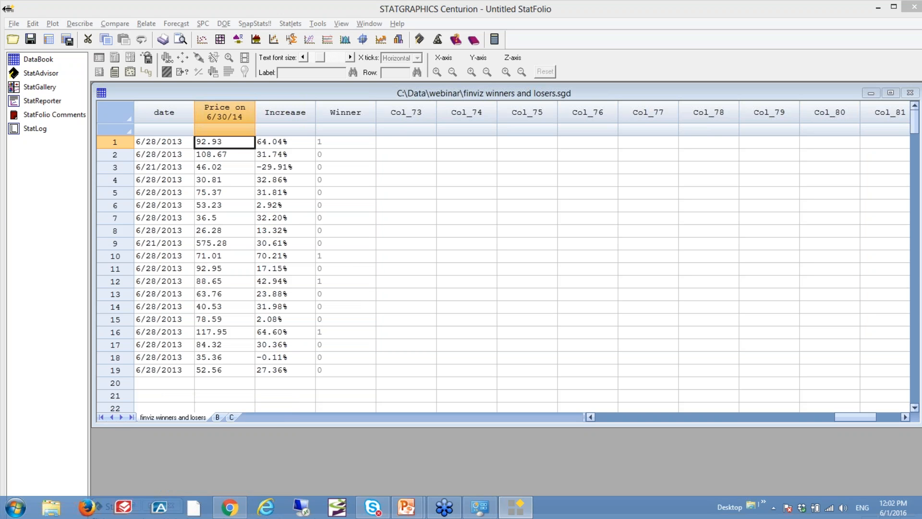
- Reopen the recent data file finviz winners and losers, replacing the data in sheet A without saving it
click(18, 22)
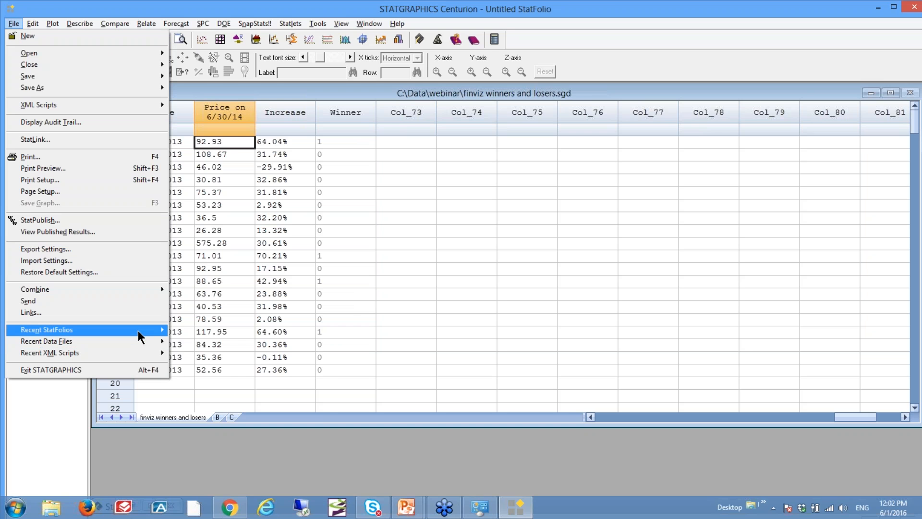
mouse_move(137, 330)
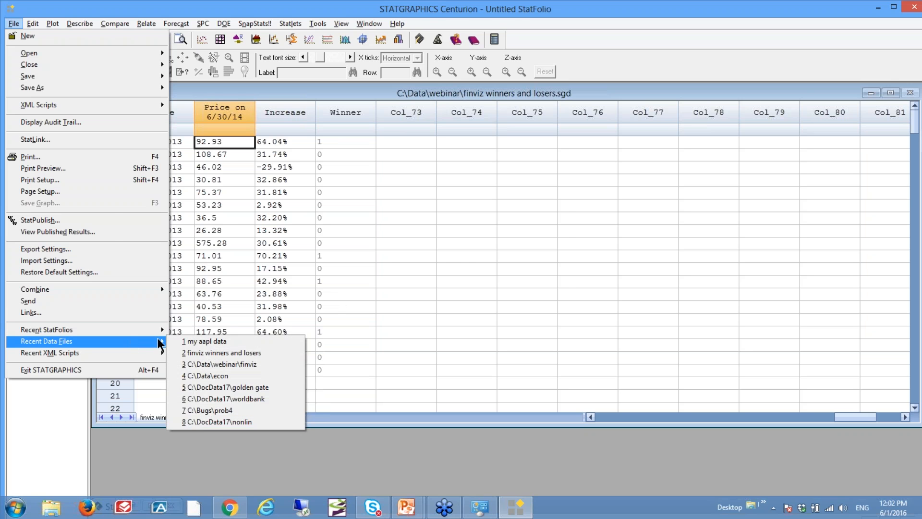
click(215, 353)
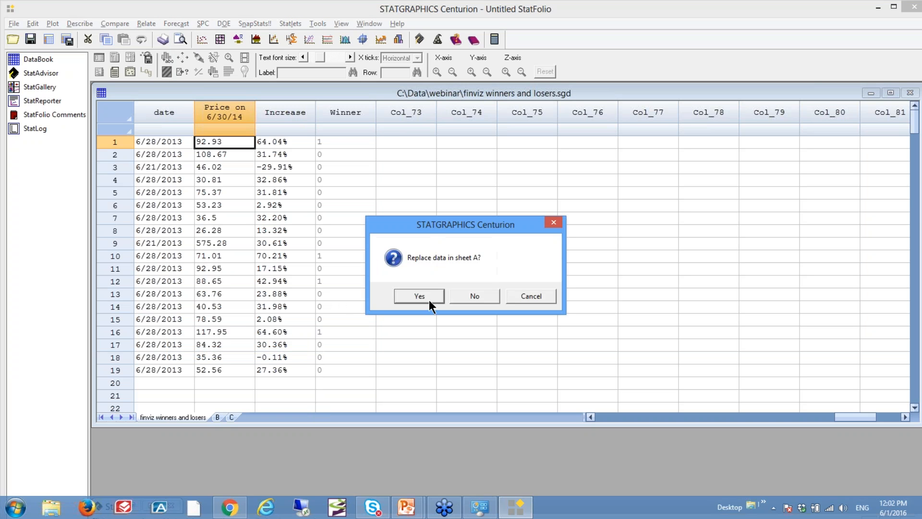
click(428, 298)
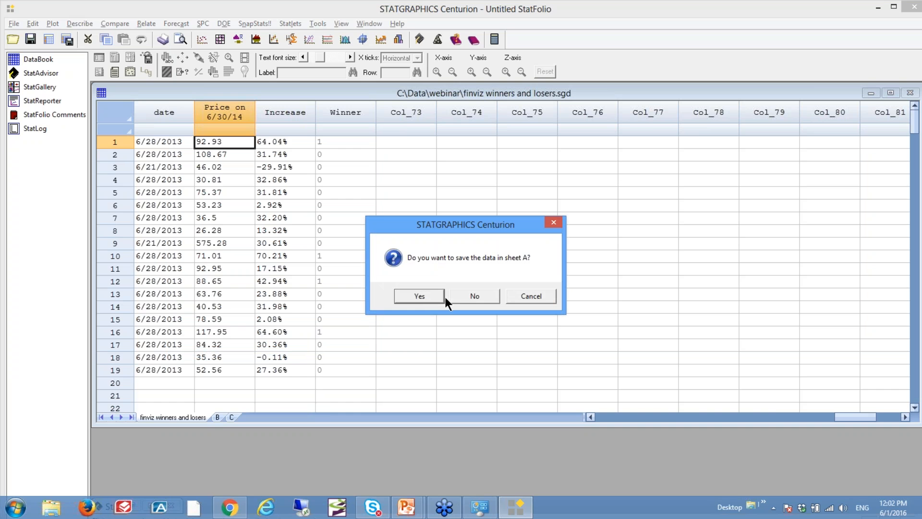
click(469, 295)
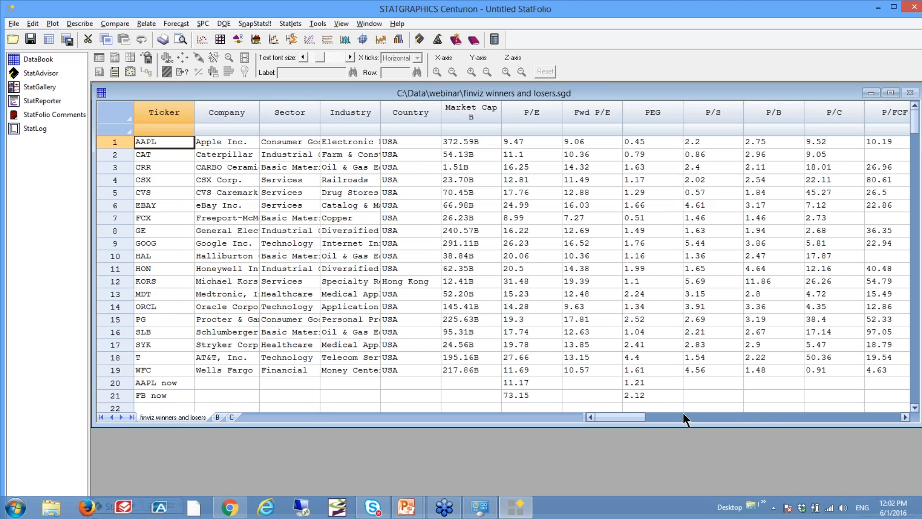
- Examine the valuation, dividend, EPS and sales columns of the reloaded finviz winners and losers datasheet
click(906, 417)
click(906, 417)
click(906, 417)
click(906, 417)
click(906, 418)
click(906, 417)
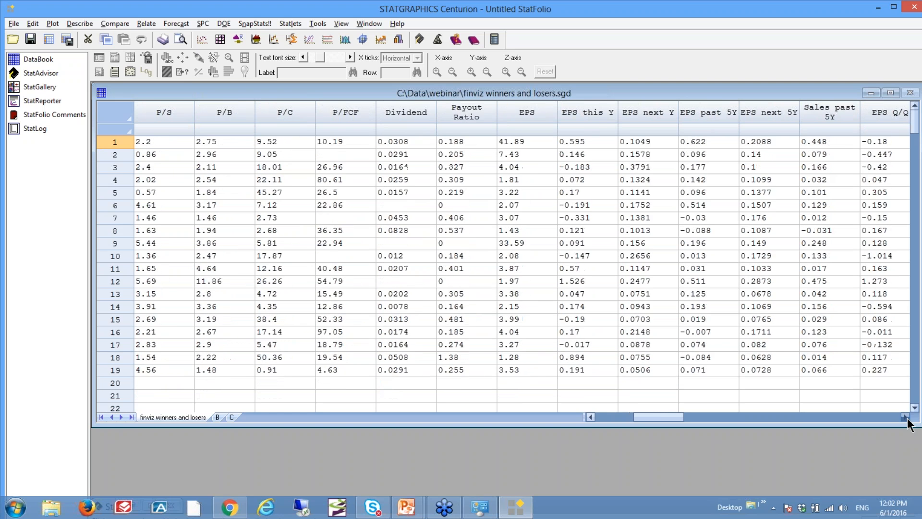
click(905, 417)
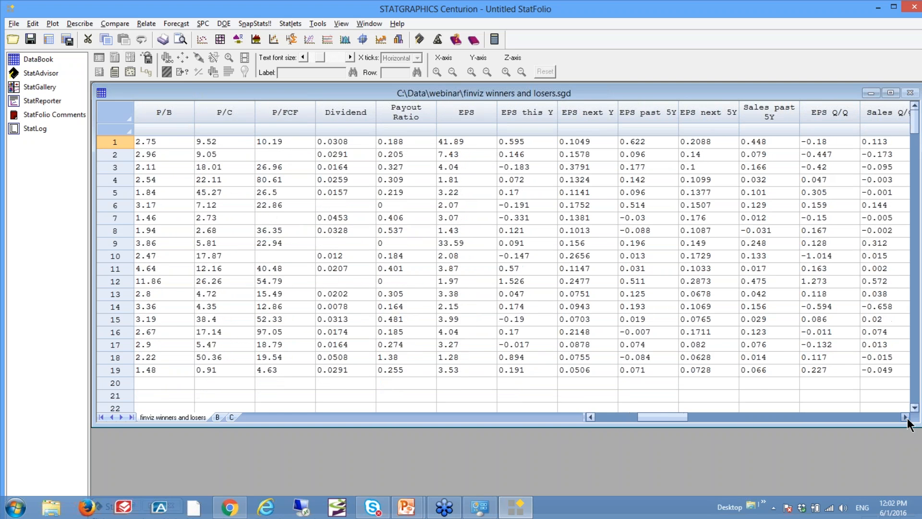
- Start a Multiple-Variable Analysis (Correlations) and add P/E and PEG as data variables
click(115, 24)
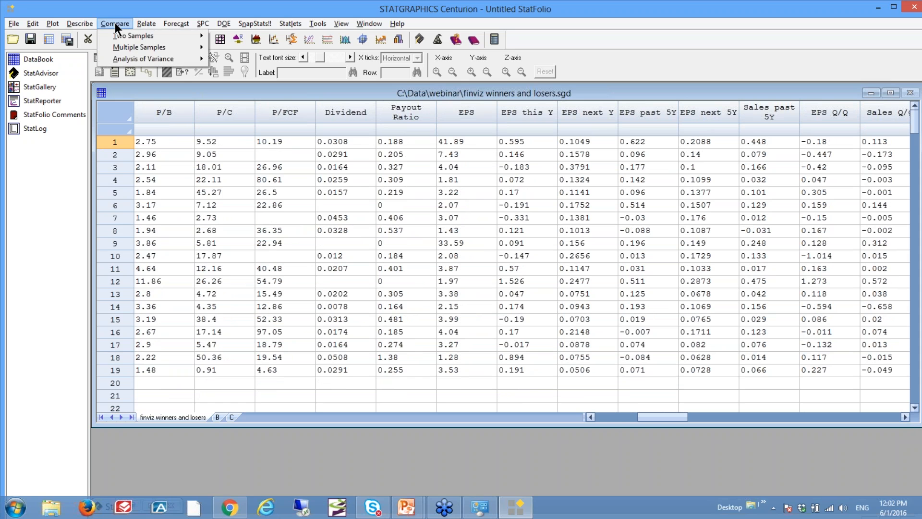
mouse_move(137, 24)
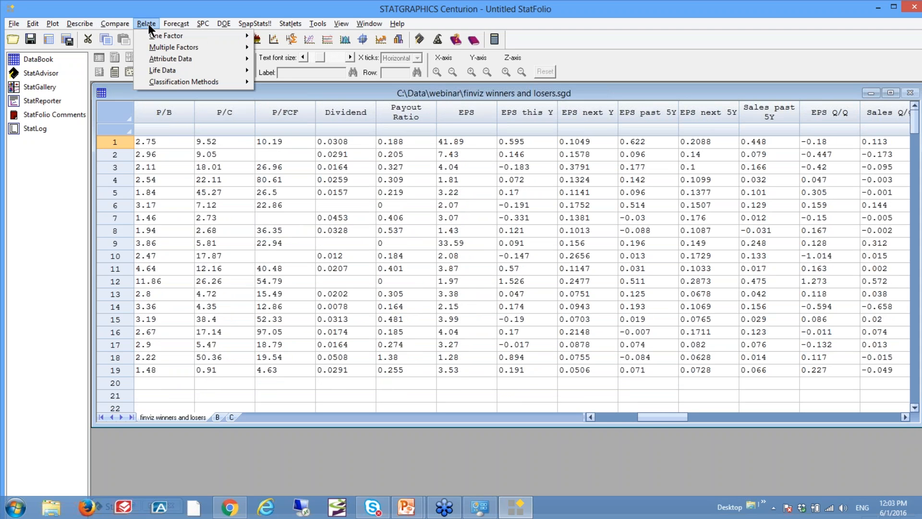
mouse_move(183, 47)
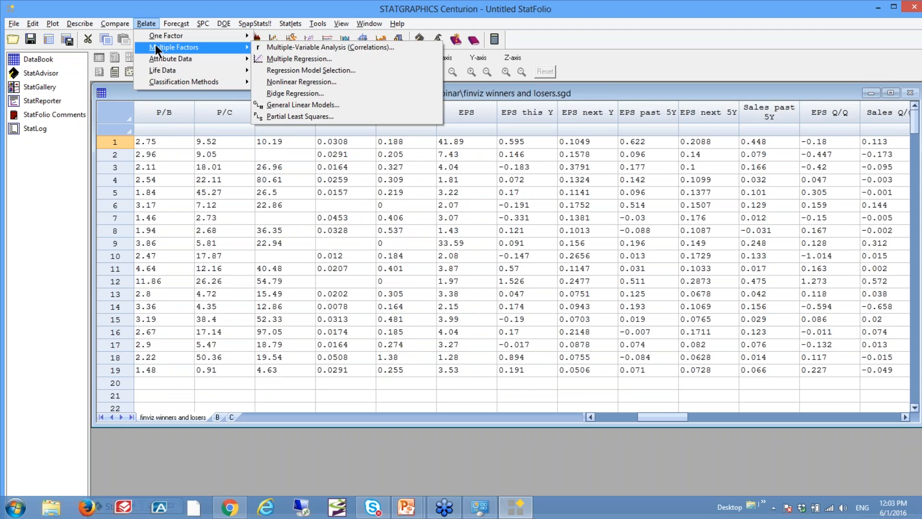
click(316, 47)
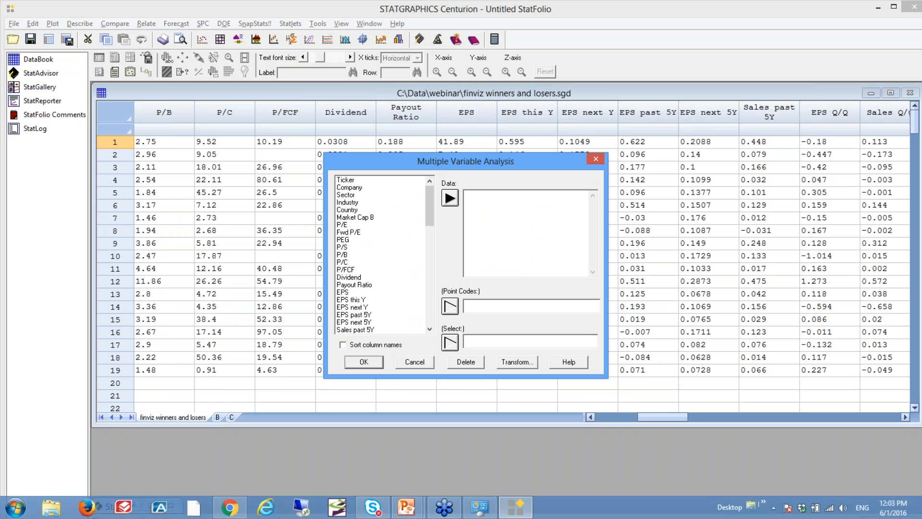
click(383, 226)
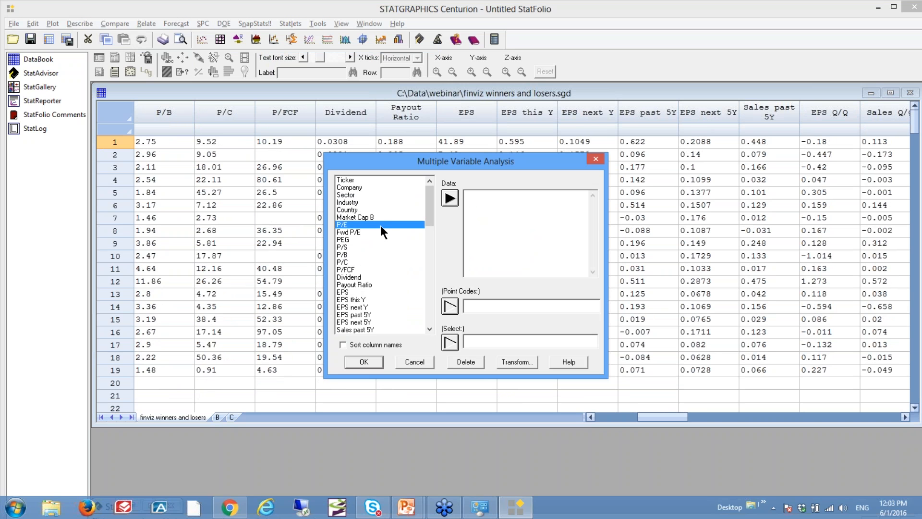
click(363, 239)
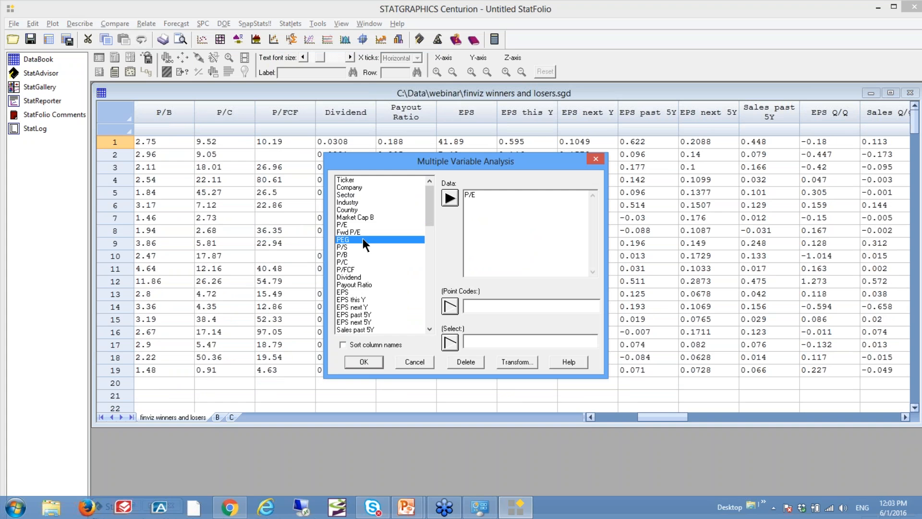
- Add the return measures ROA, ROE and ROI to the analysis data variables
drag(427, 218, 370, 275)
click(343, 275)
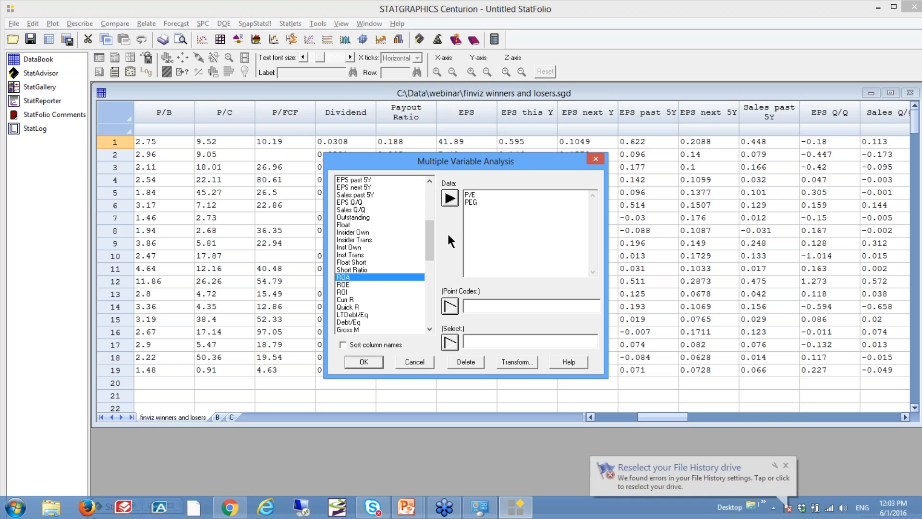
click(449, 198)
click(343, 284)
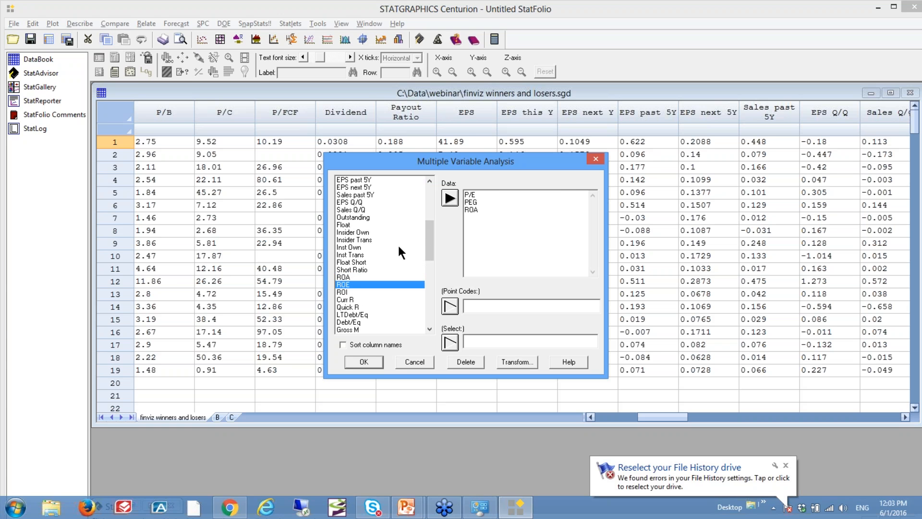
click(450, 198)
click(347, 291)
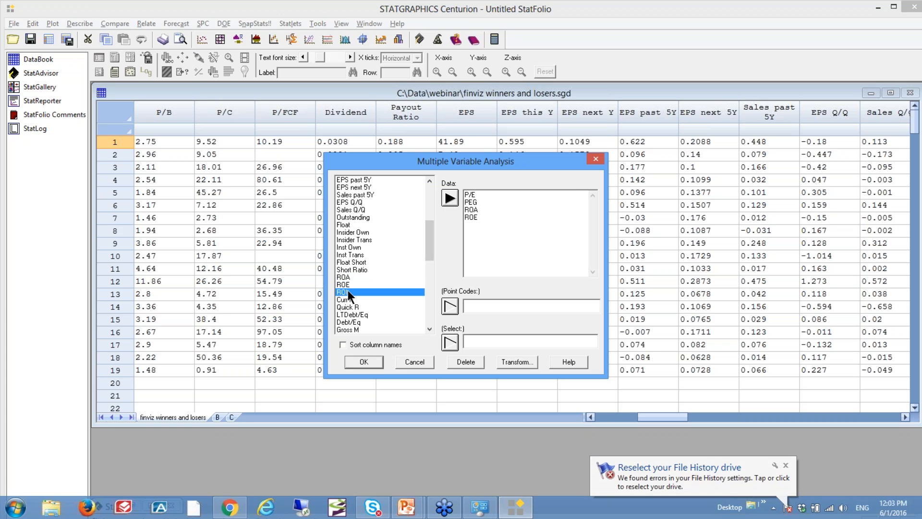
- Add RSI and Recom to the data variables of the Multiple Variable Analysis
drag(433, 241, 433, 294)
click(348, 291)
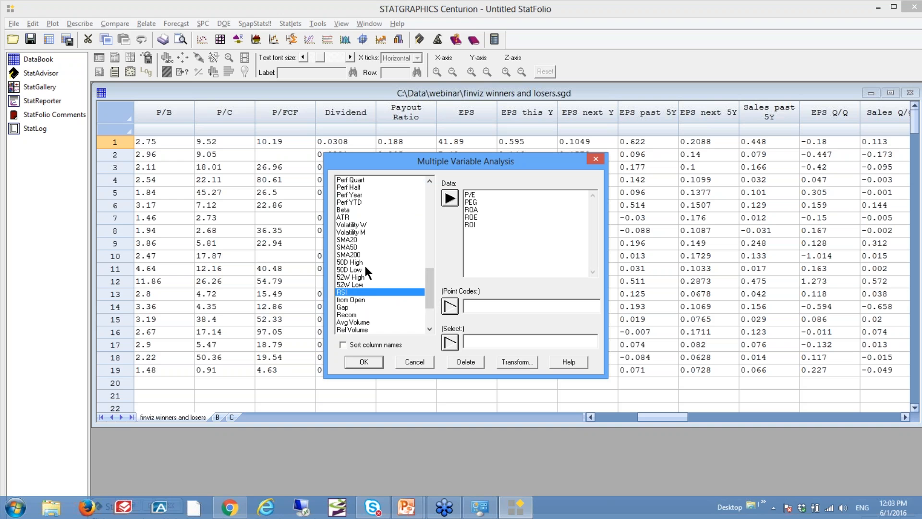
click(453, 195)
click(348, 315)
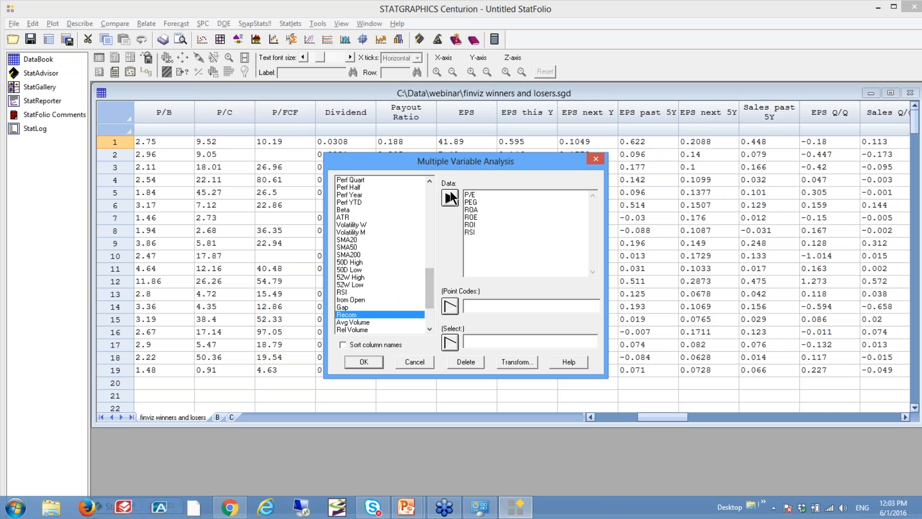
- Run the analysis on complete cases only with a Correlation Plot included, and enlarge that plot
click(364, 361)
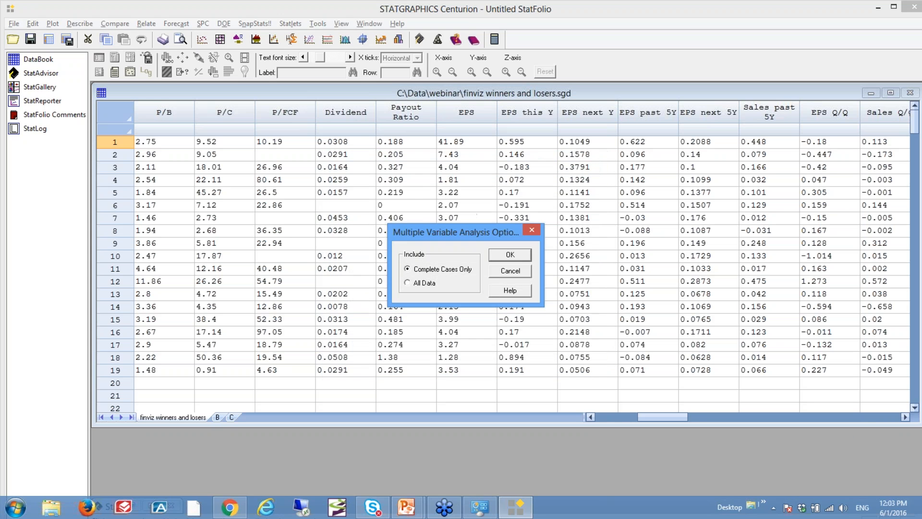
click(509, 254)
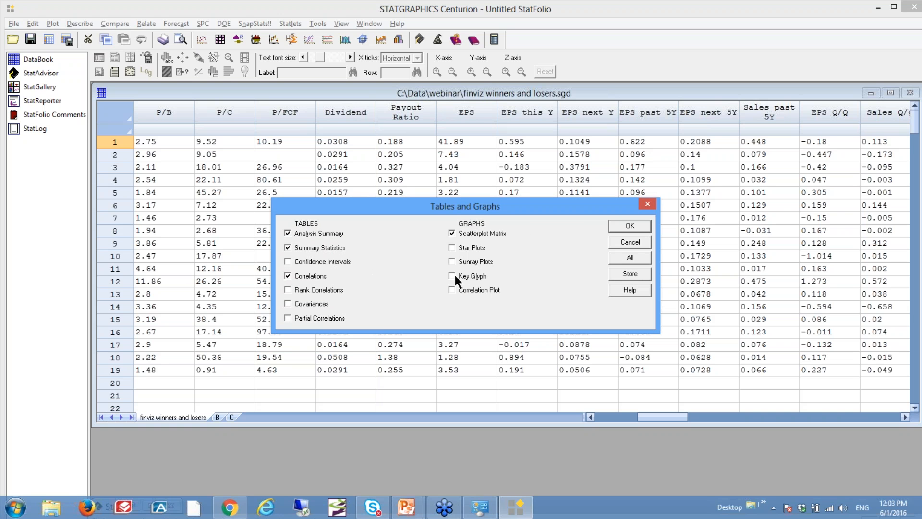
click(637, 224)
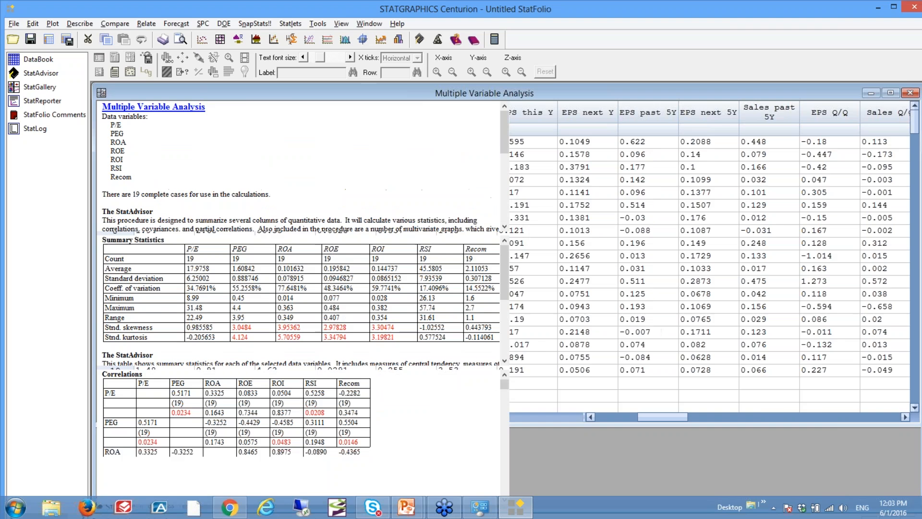
double_click(553, 371)
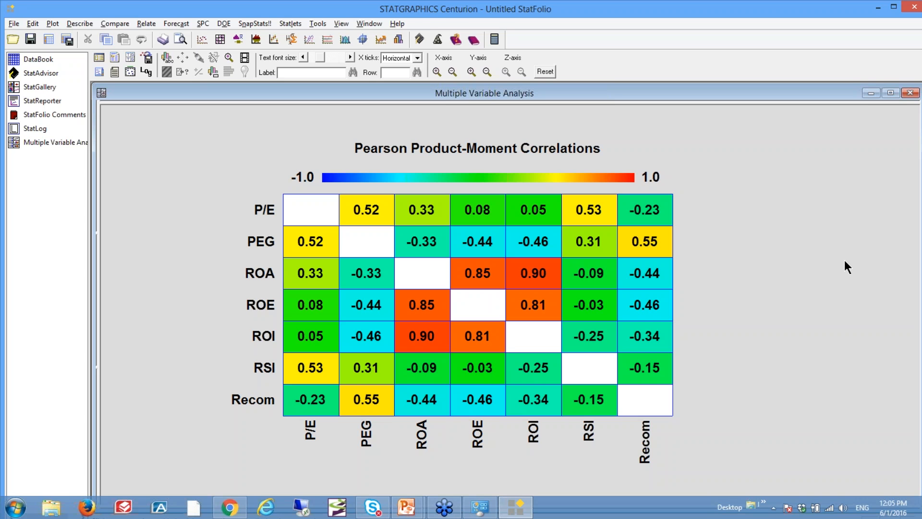
key(alt+Tab)
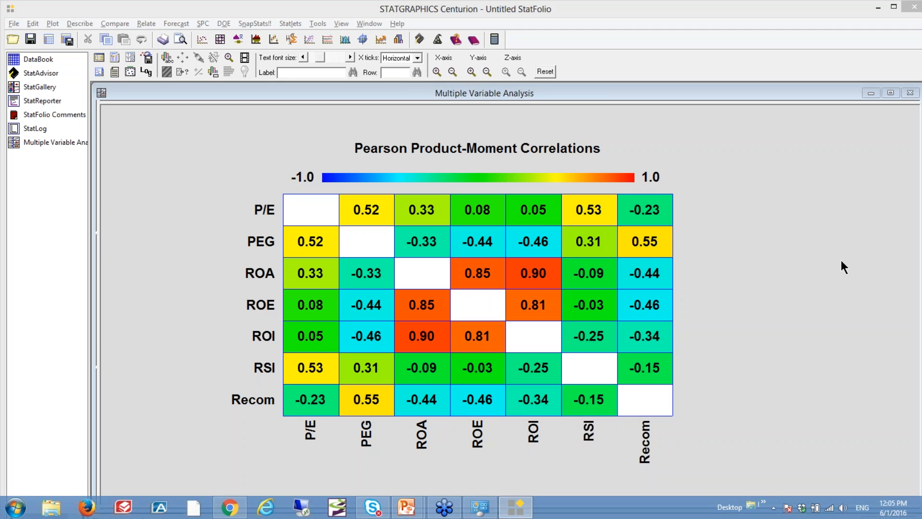